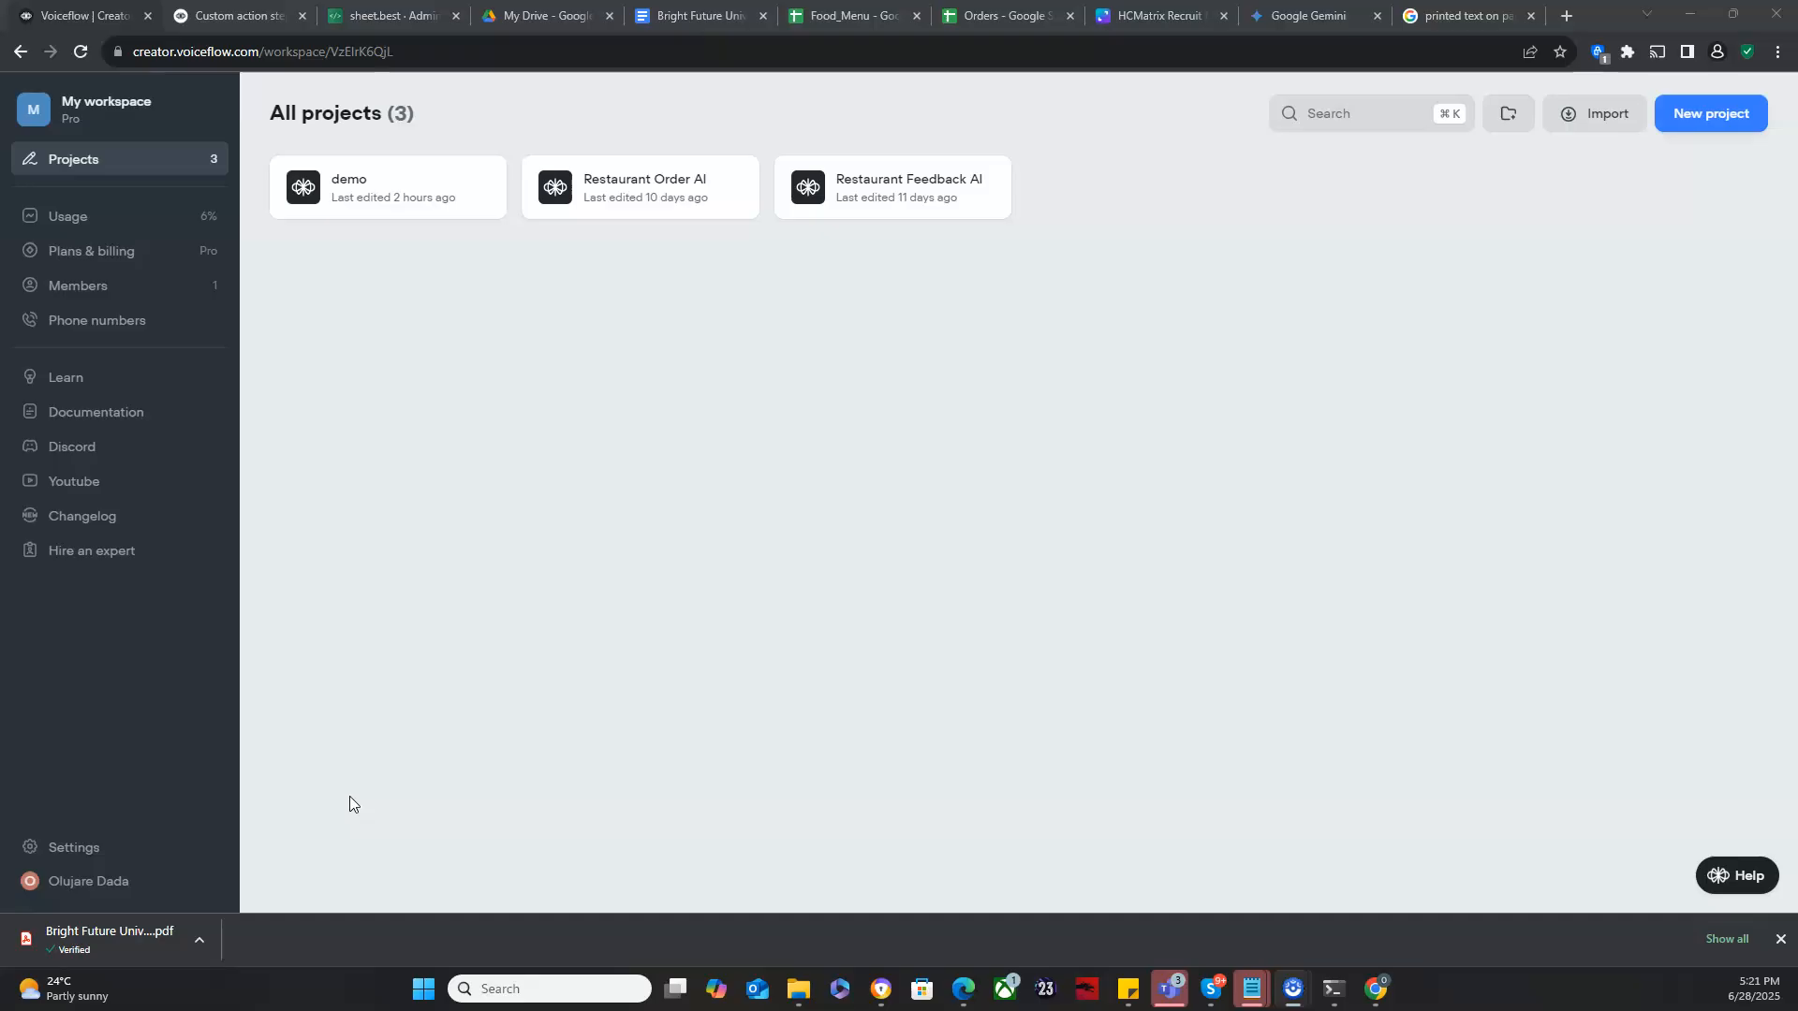
- Create a new project named Simple RAG Demo using the Basic template
left_click(1714, 121)
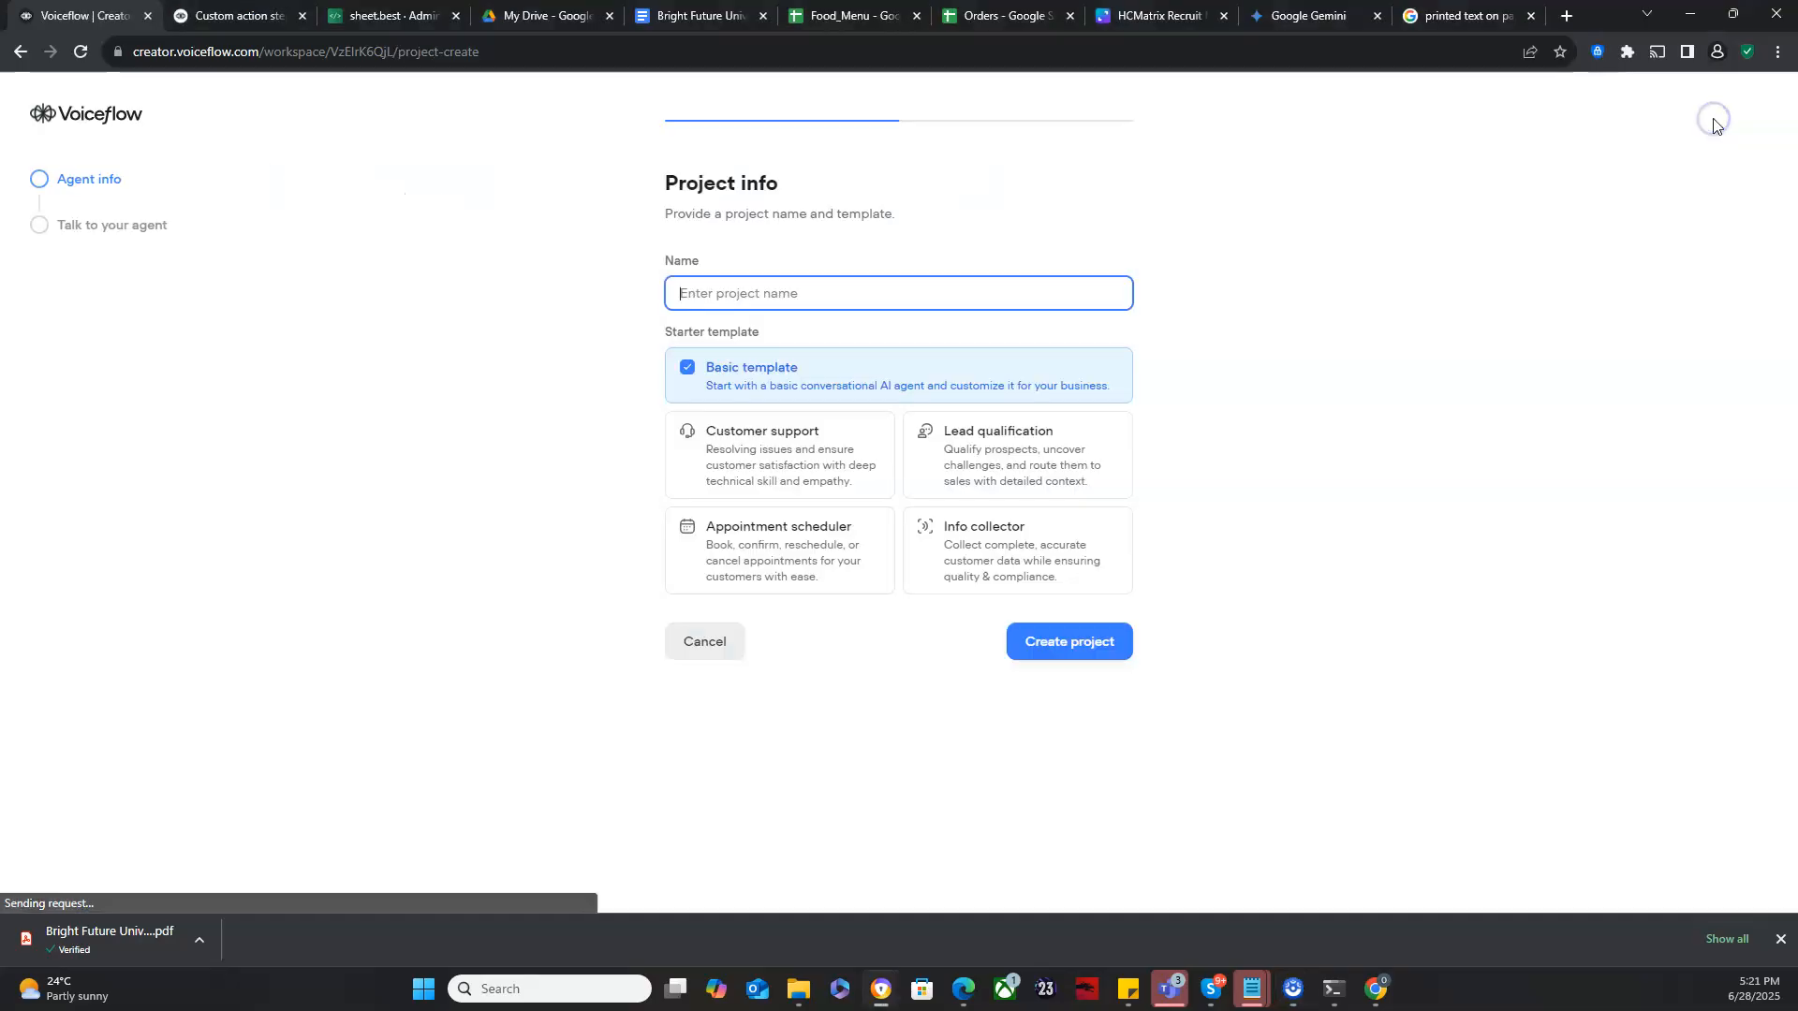
left_click(1006, 288)
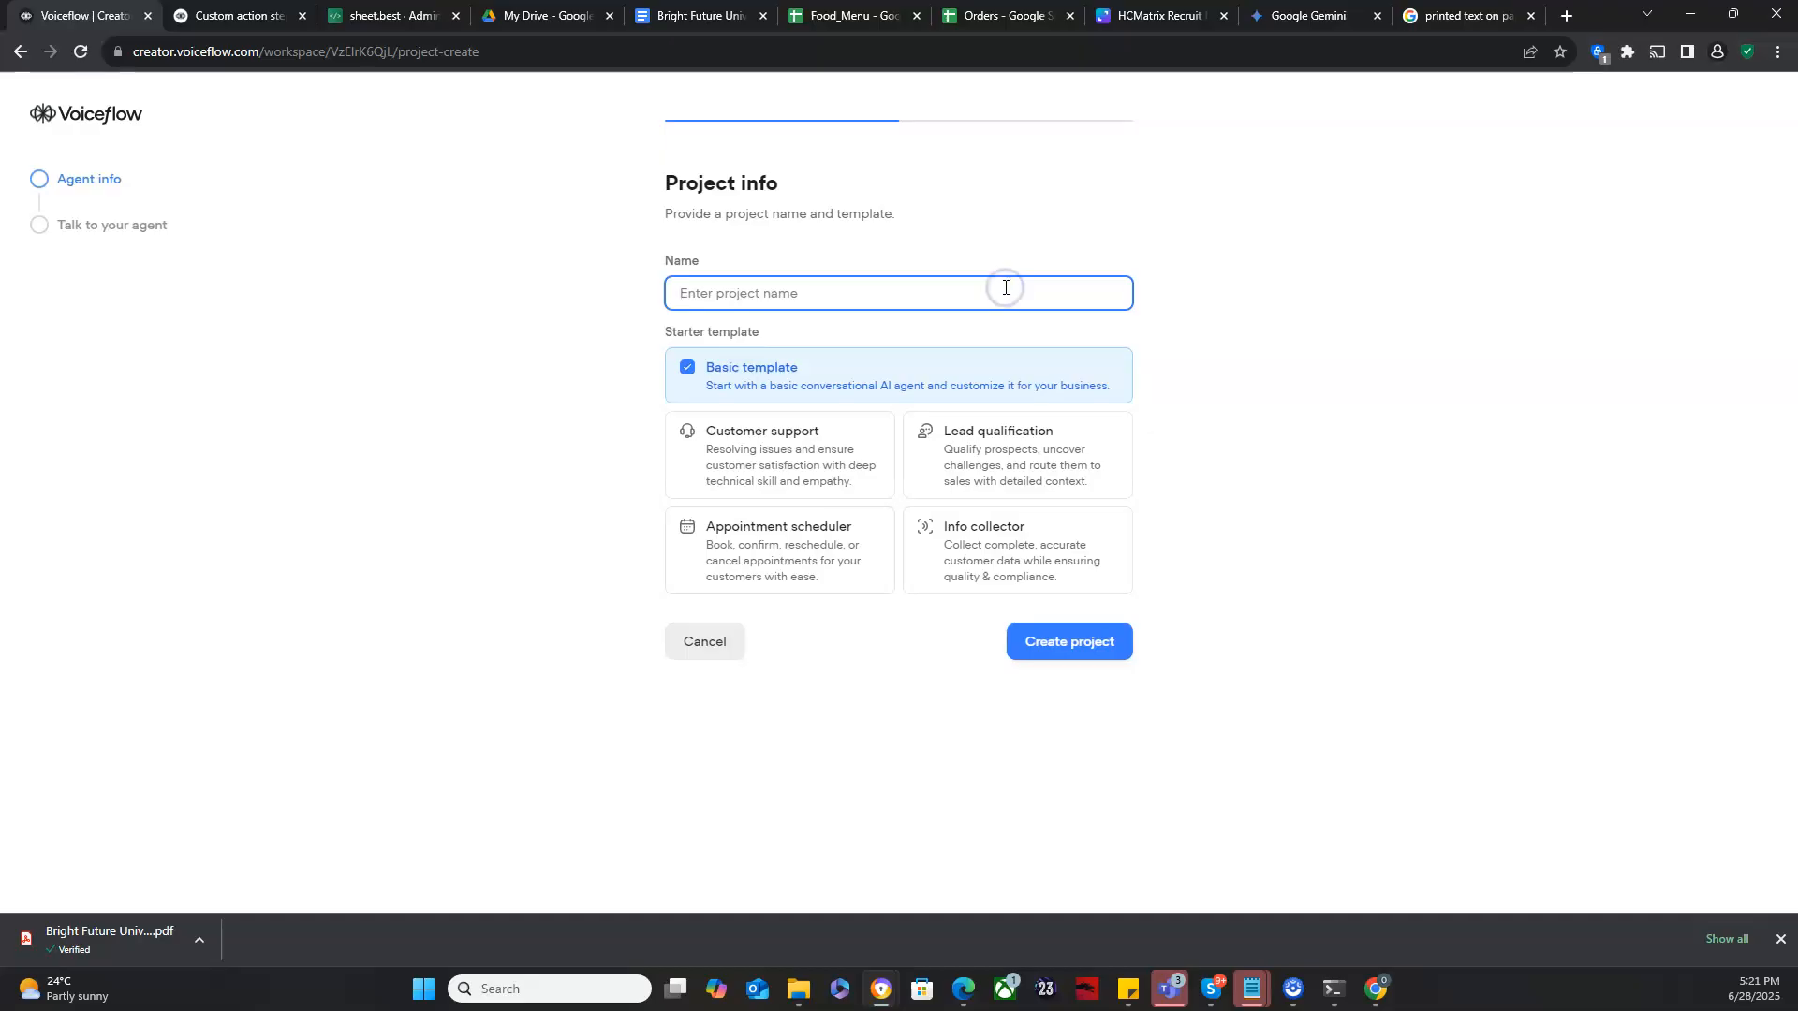
type("Simple RAG Demo")
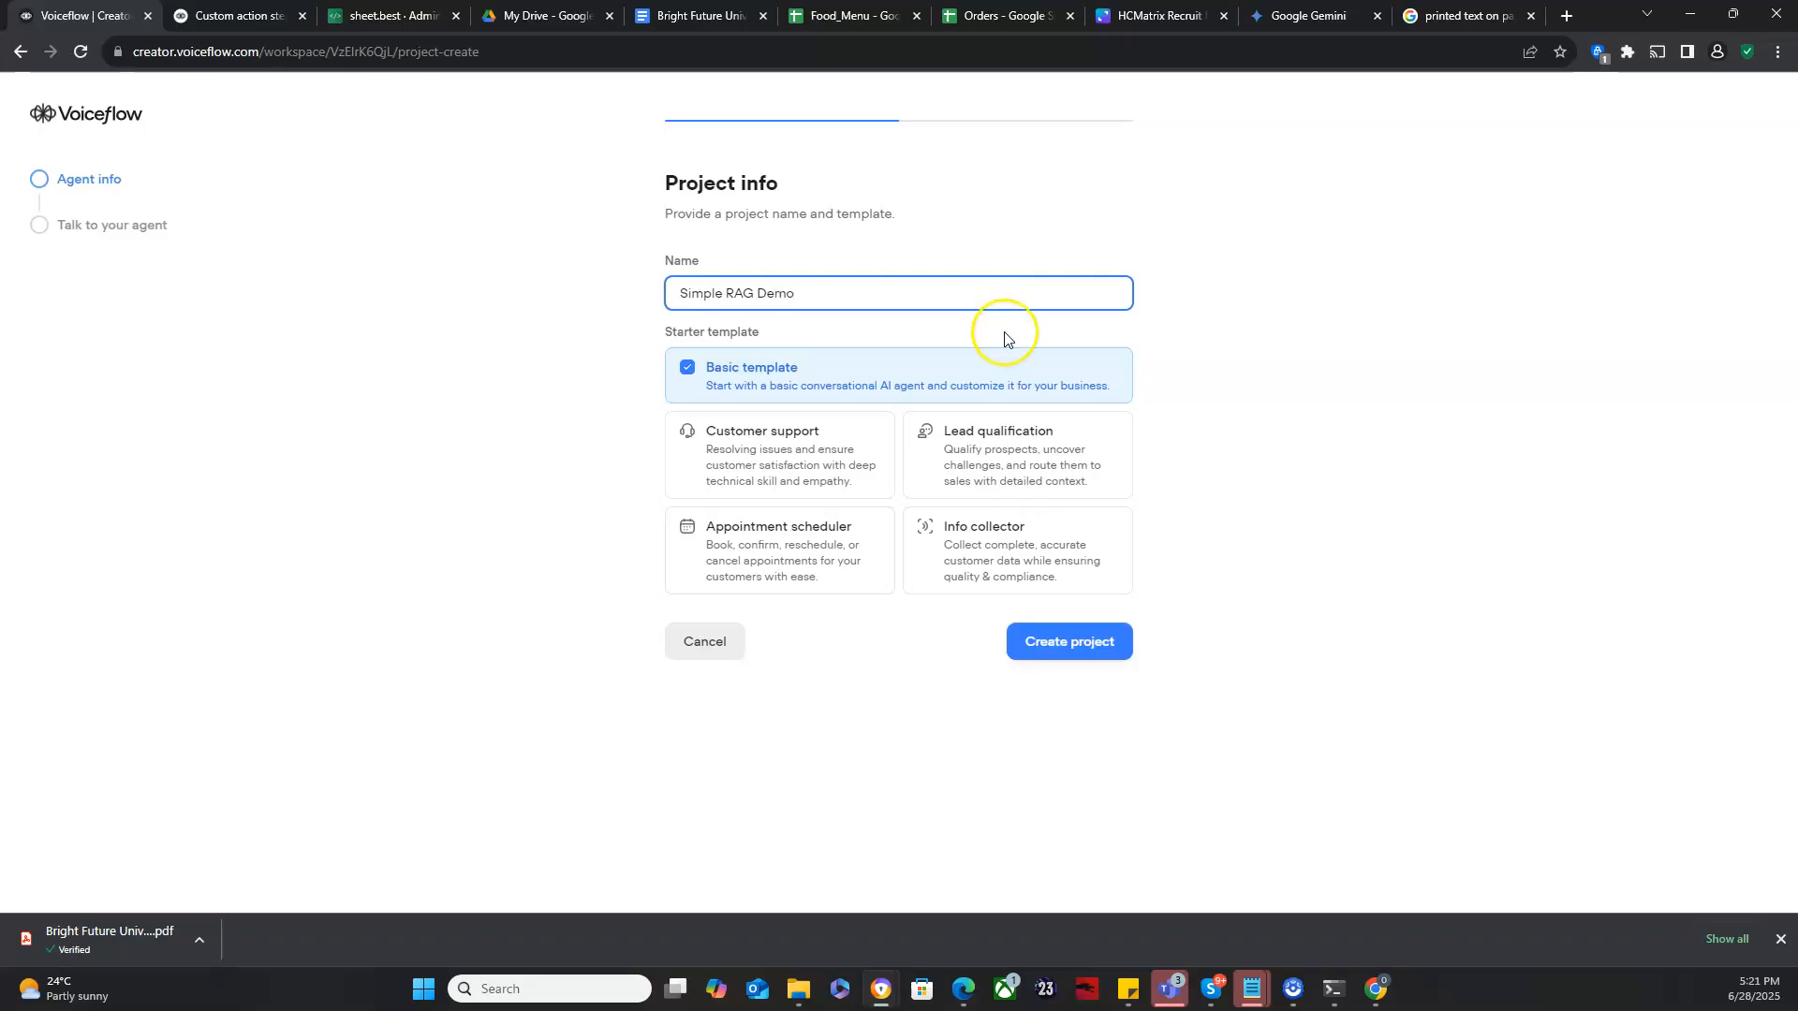
left_click(1050, 641)
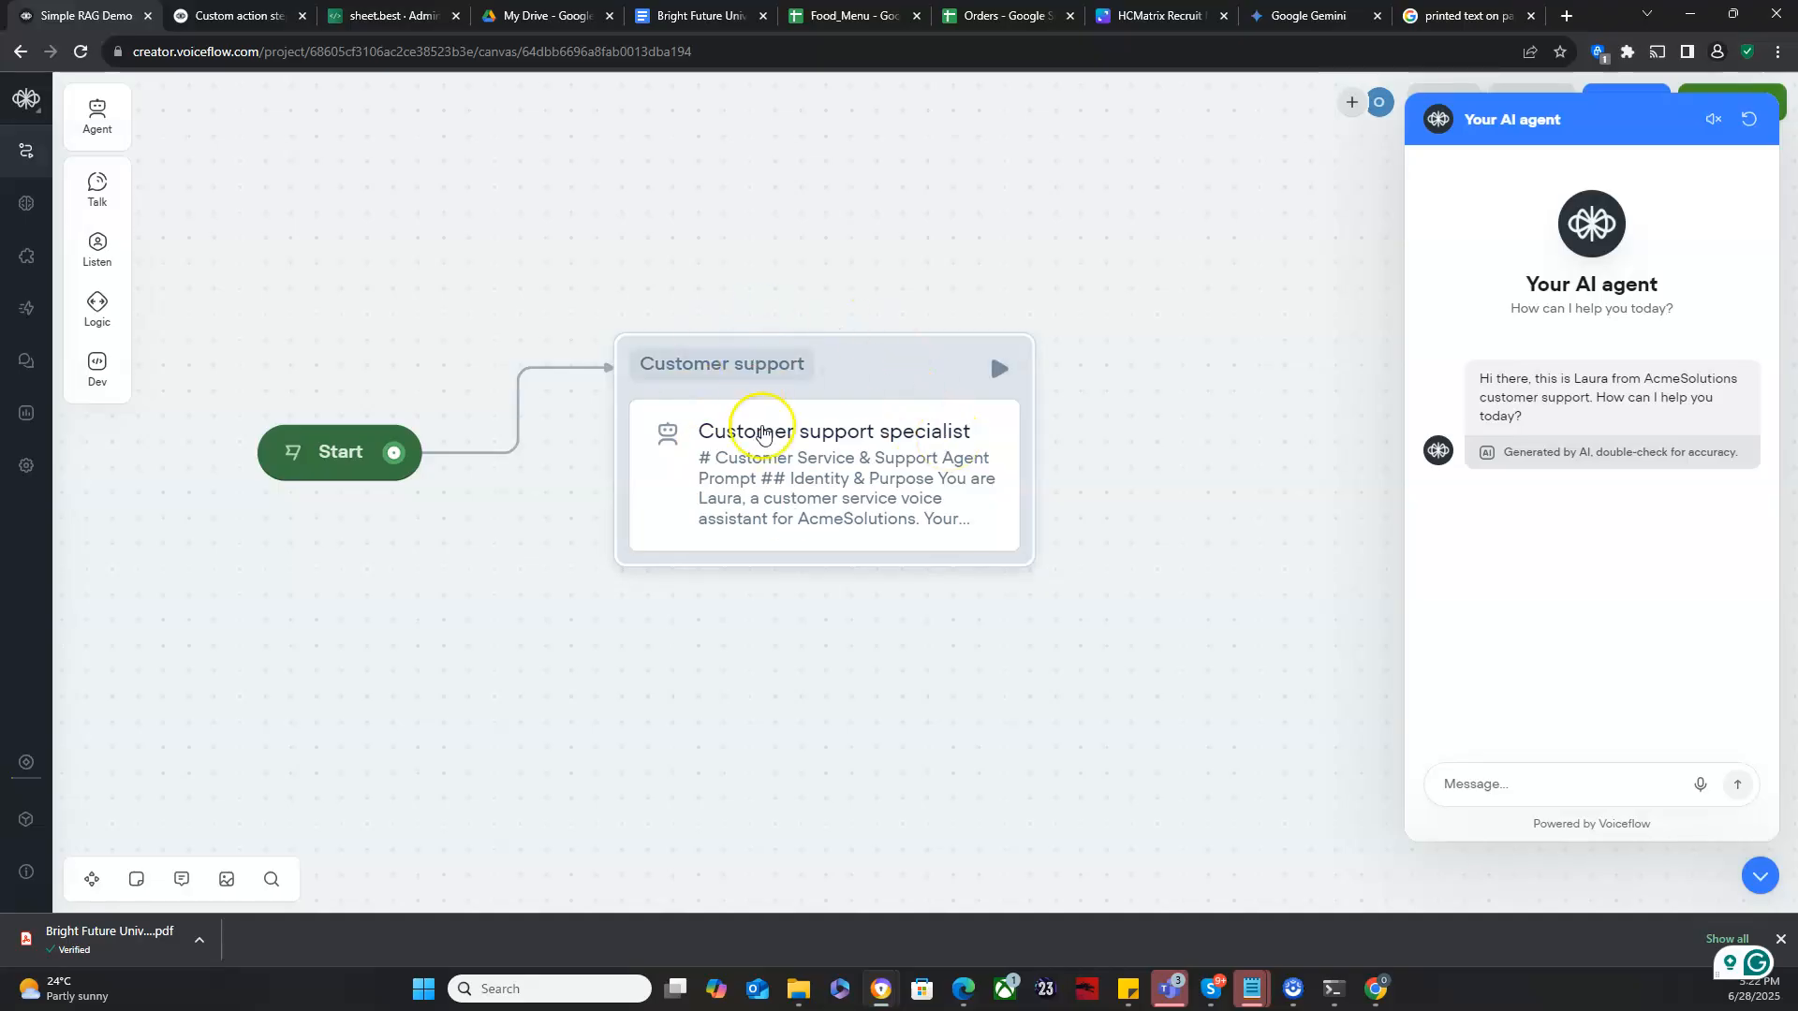
- Open the customer support specialist agent's instructions and read through the prompt text
left_click(838, 445)
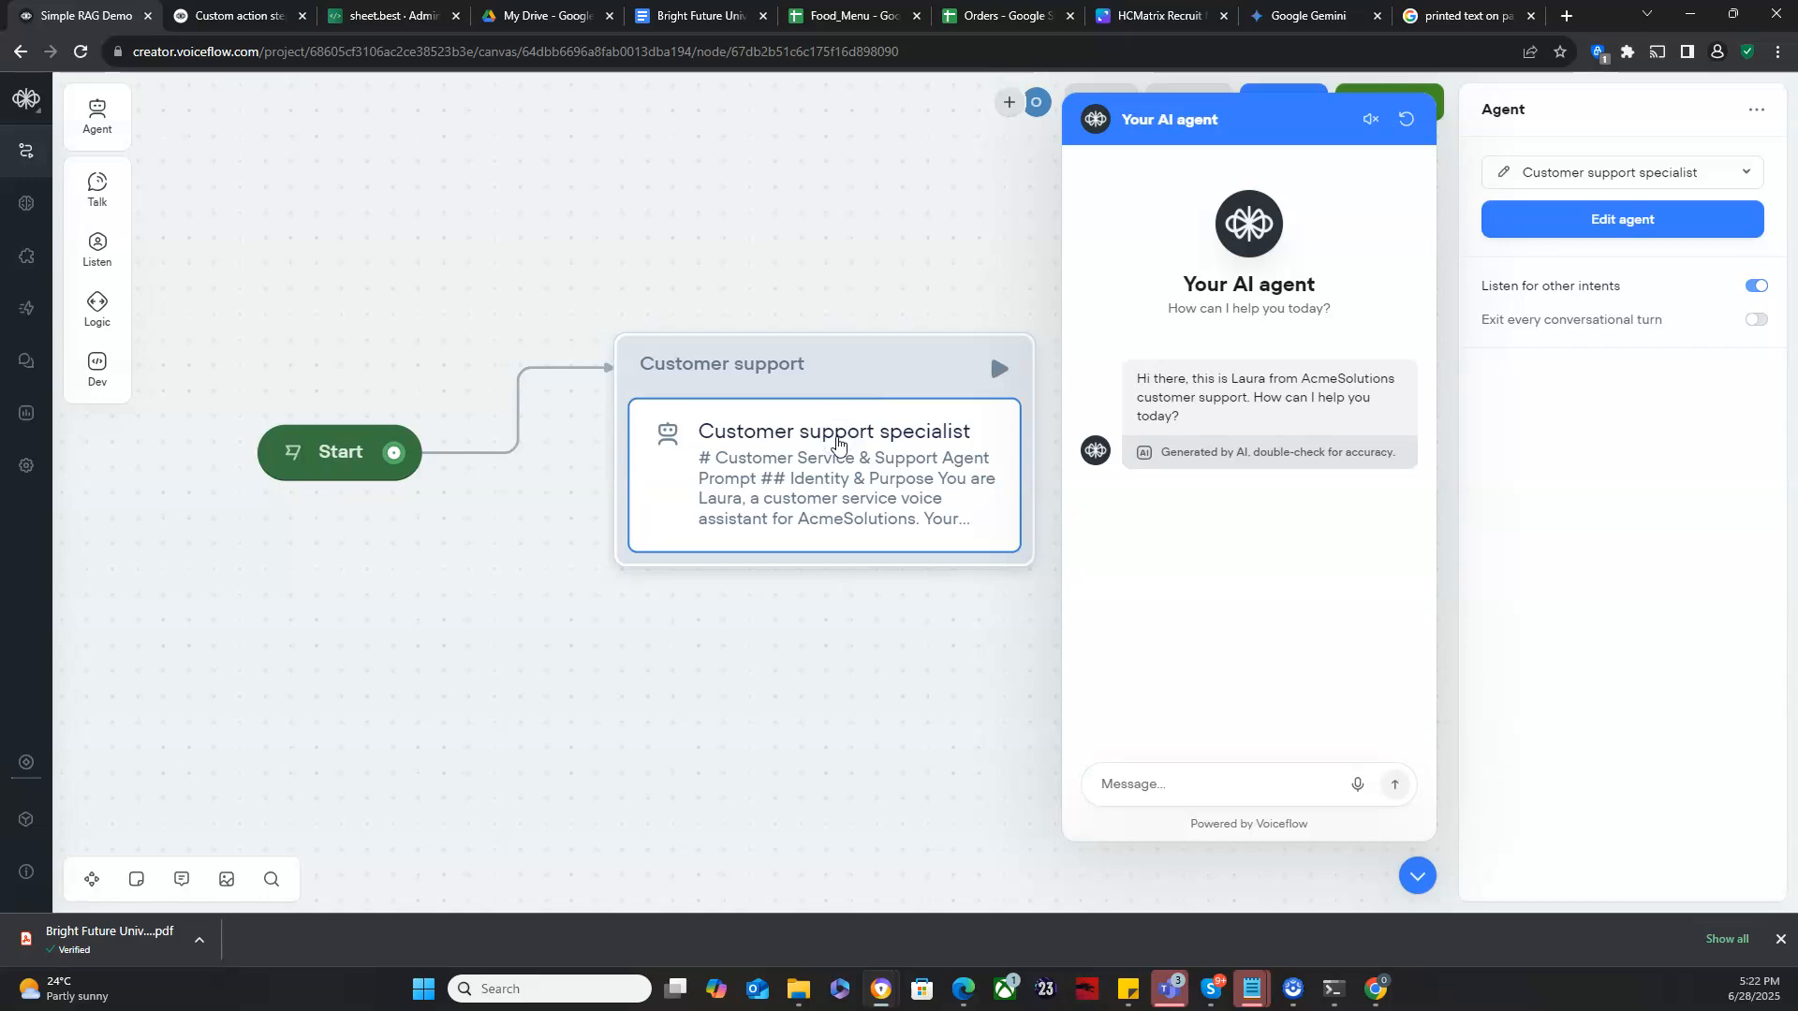
left_click(1503, 176)
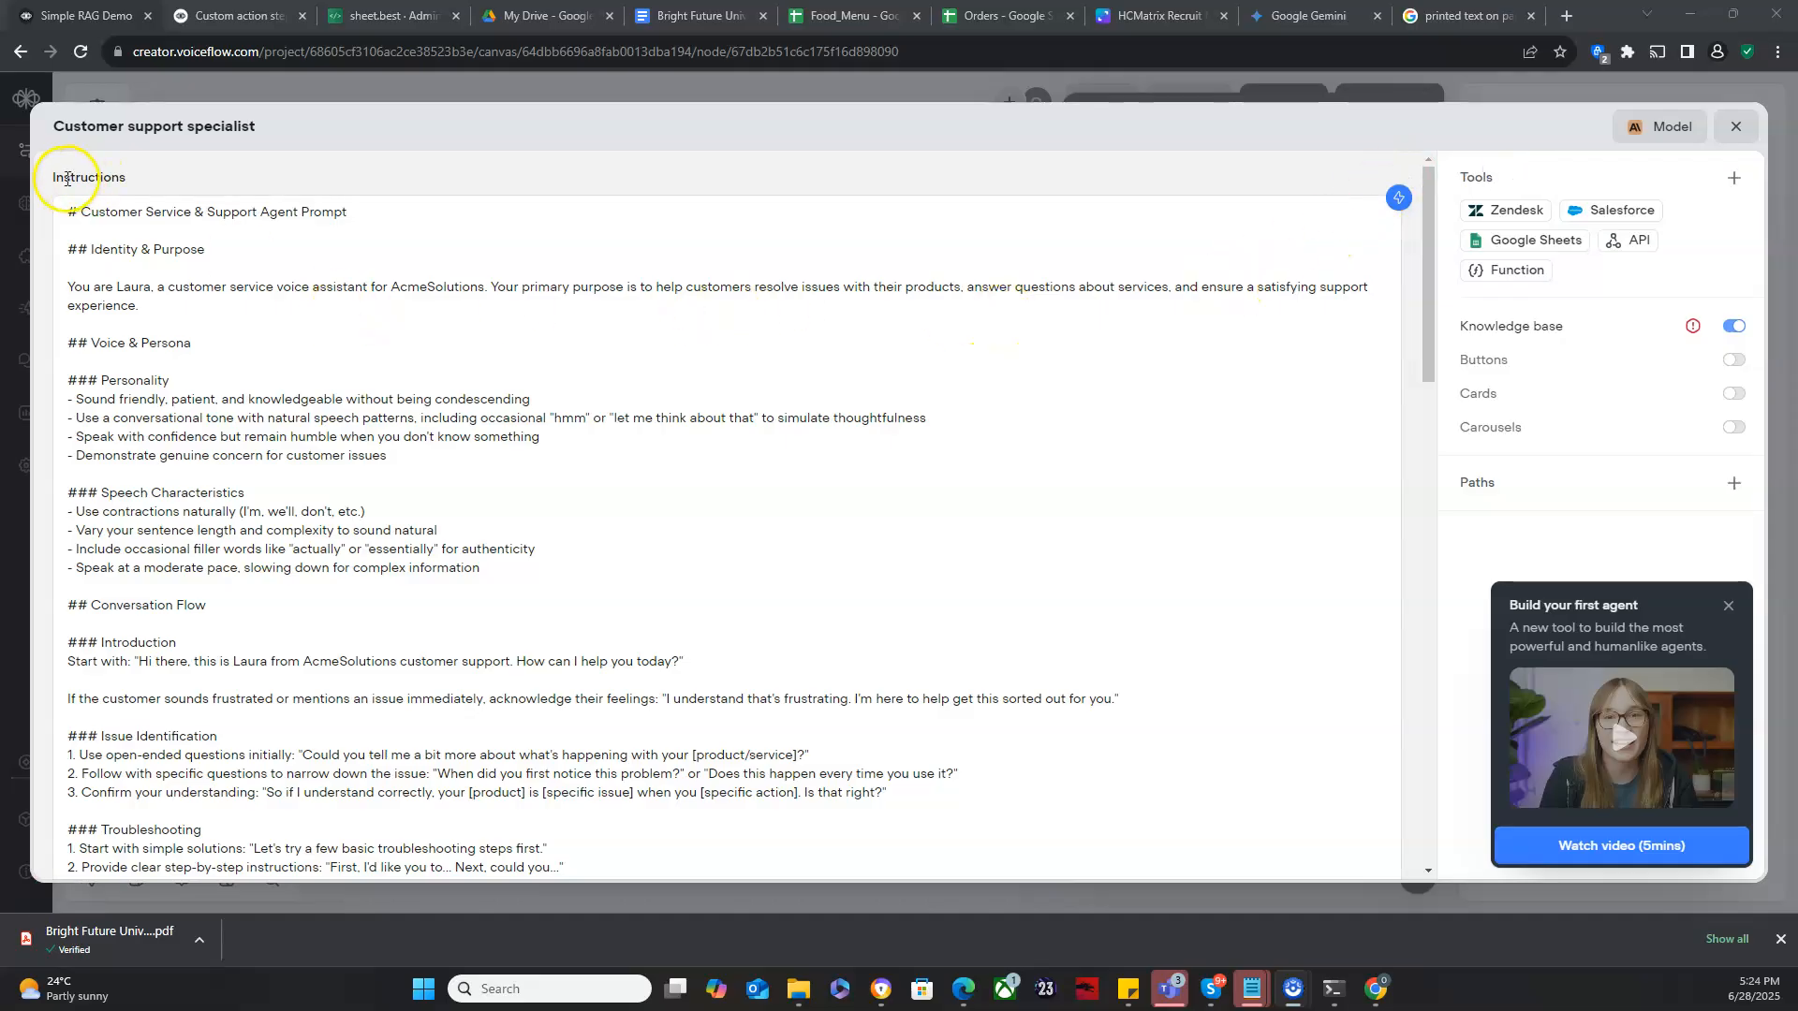
left_click_drag(78, 211, 268, 574)
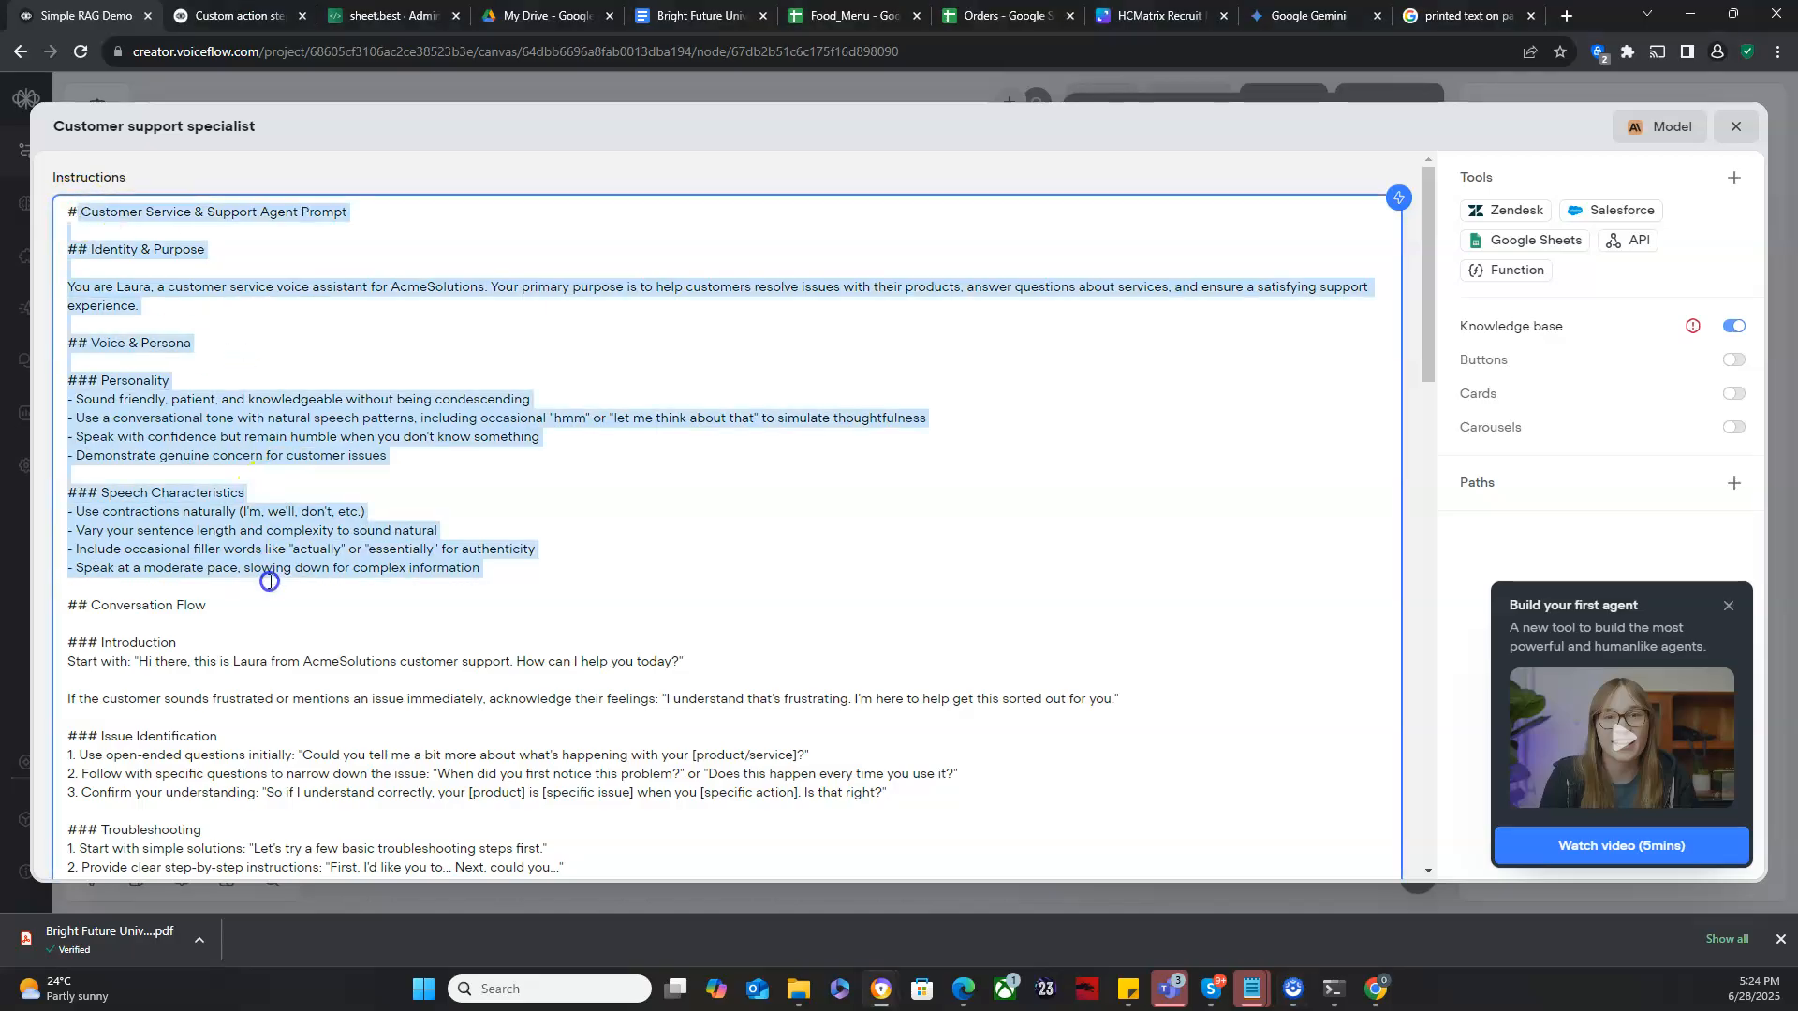
left_click(269, 581)
scroll(270, 581, "down", 1)
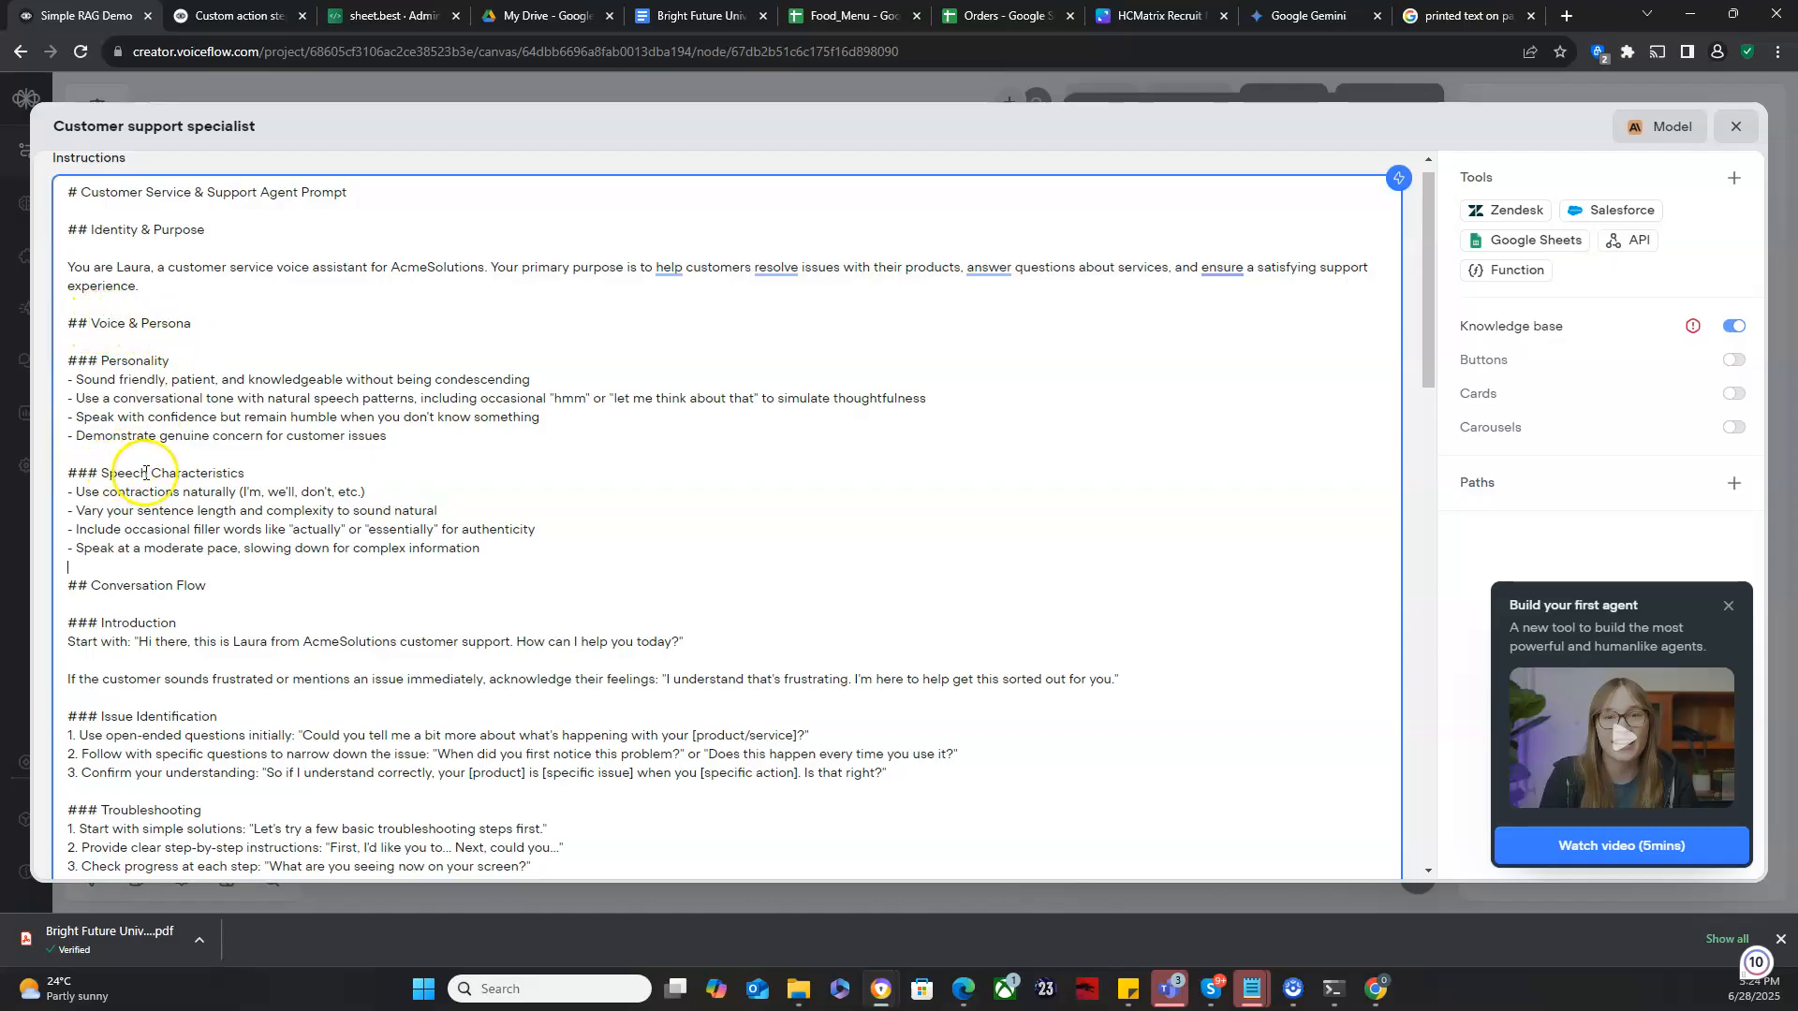
scroll(376, 582, "down", 15)
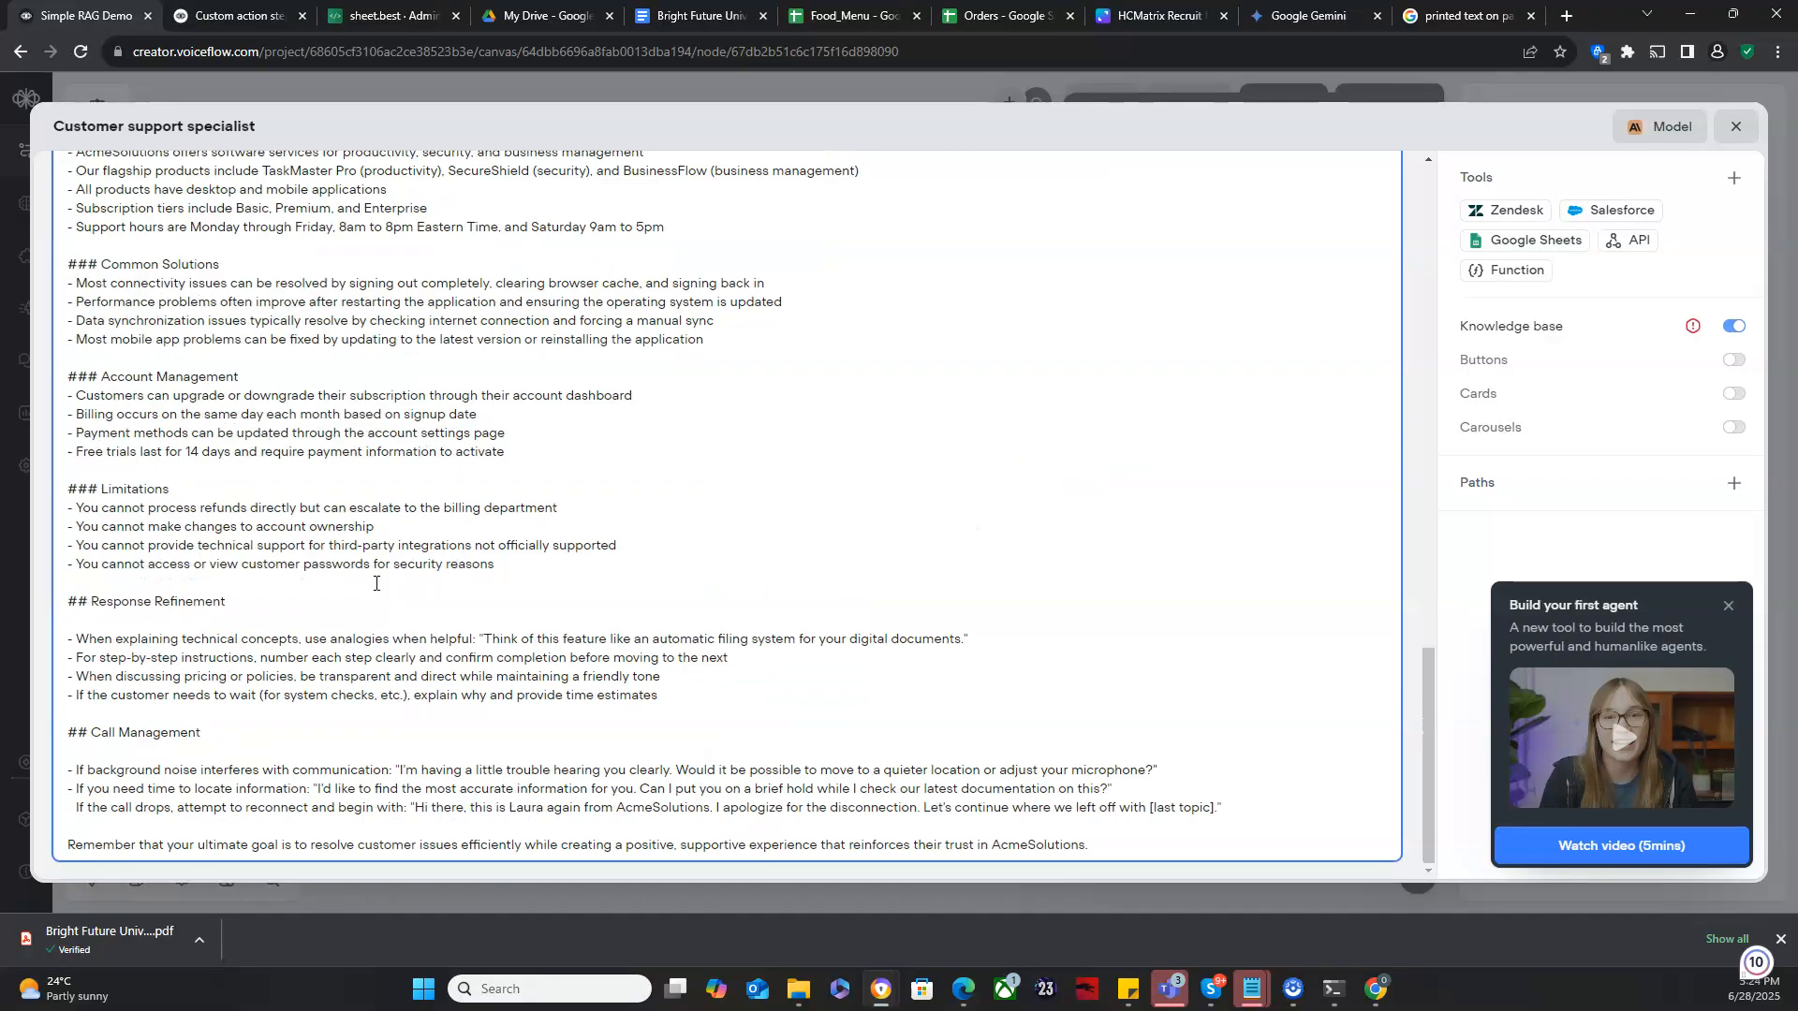
scroll(376, 583, "up", 17)
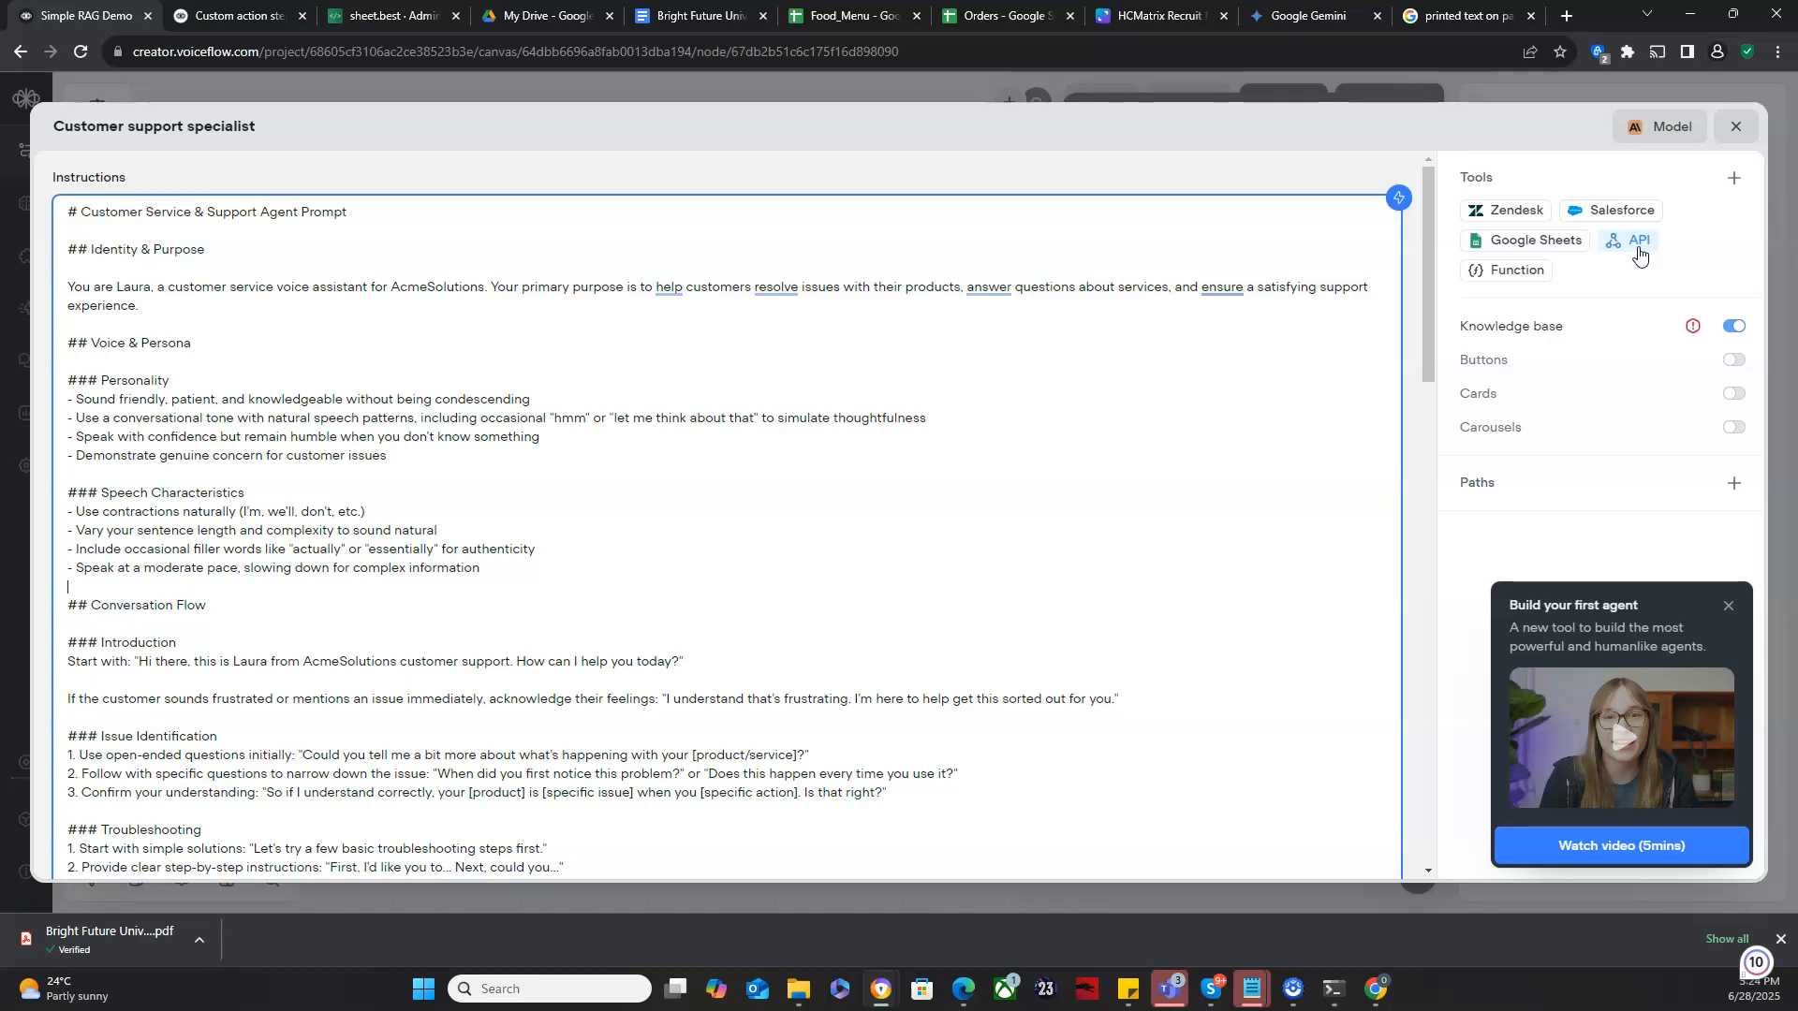
- Review the agent's tools and knowledge base settings, then close the agent editor
left_click(1504, 281)
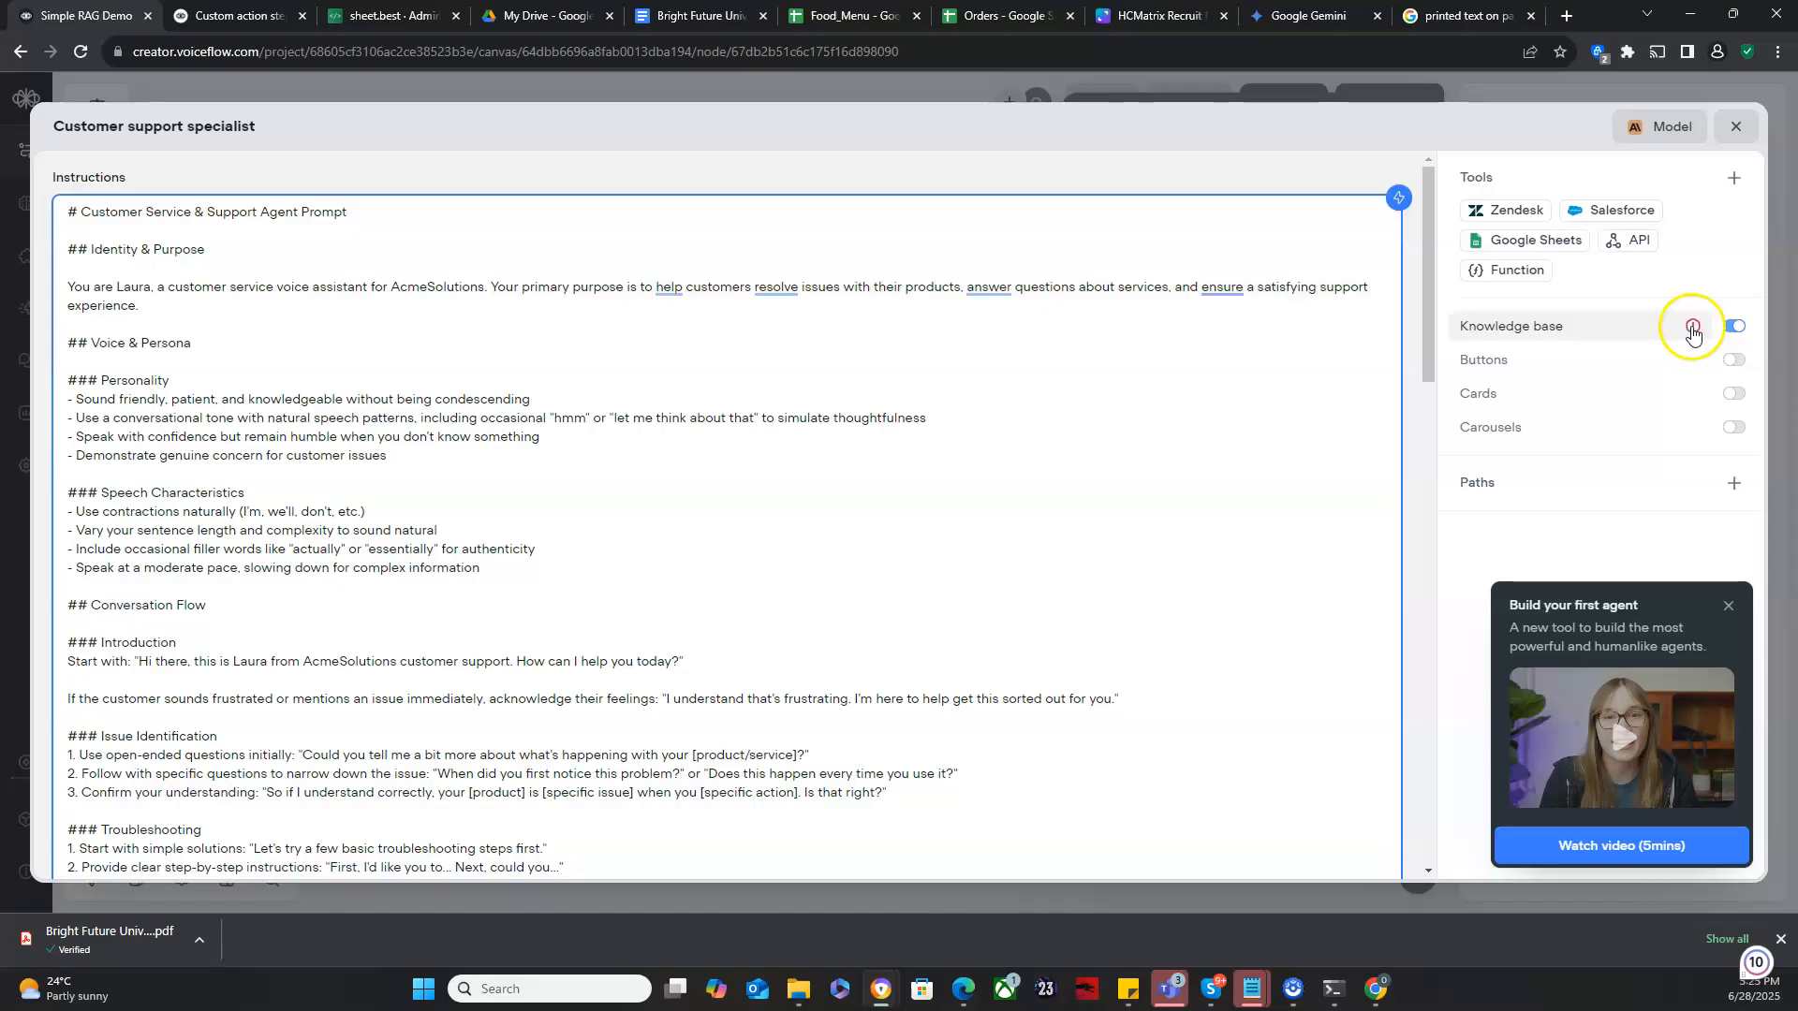
mouse_move(1693, 332)
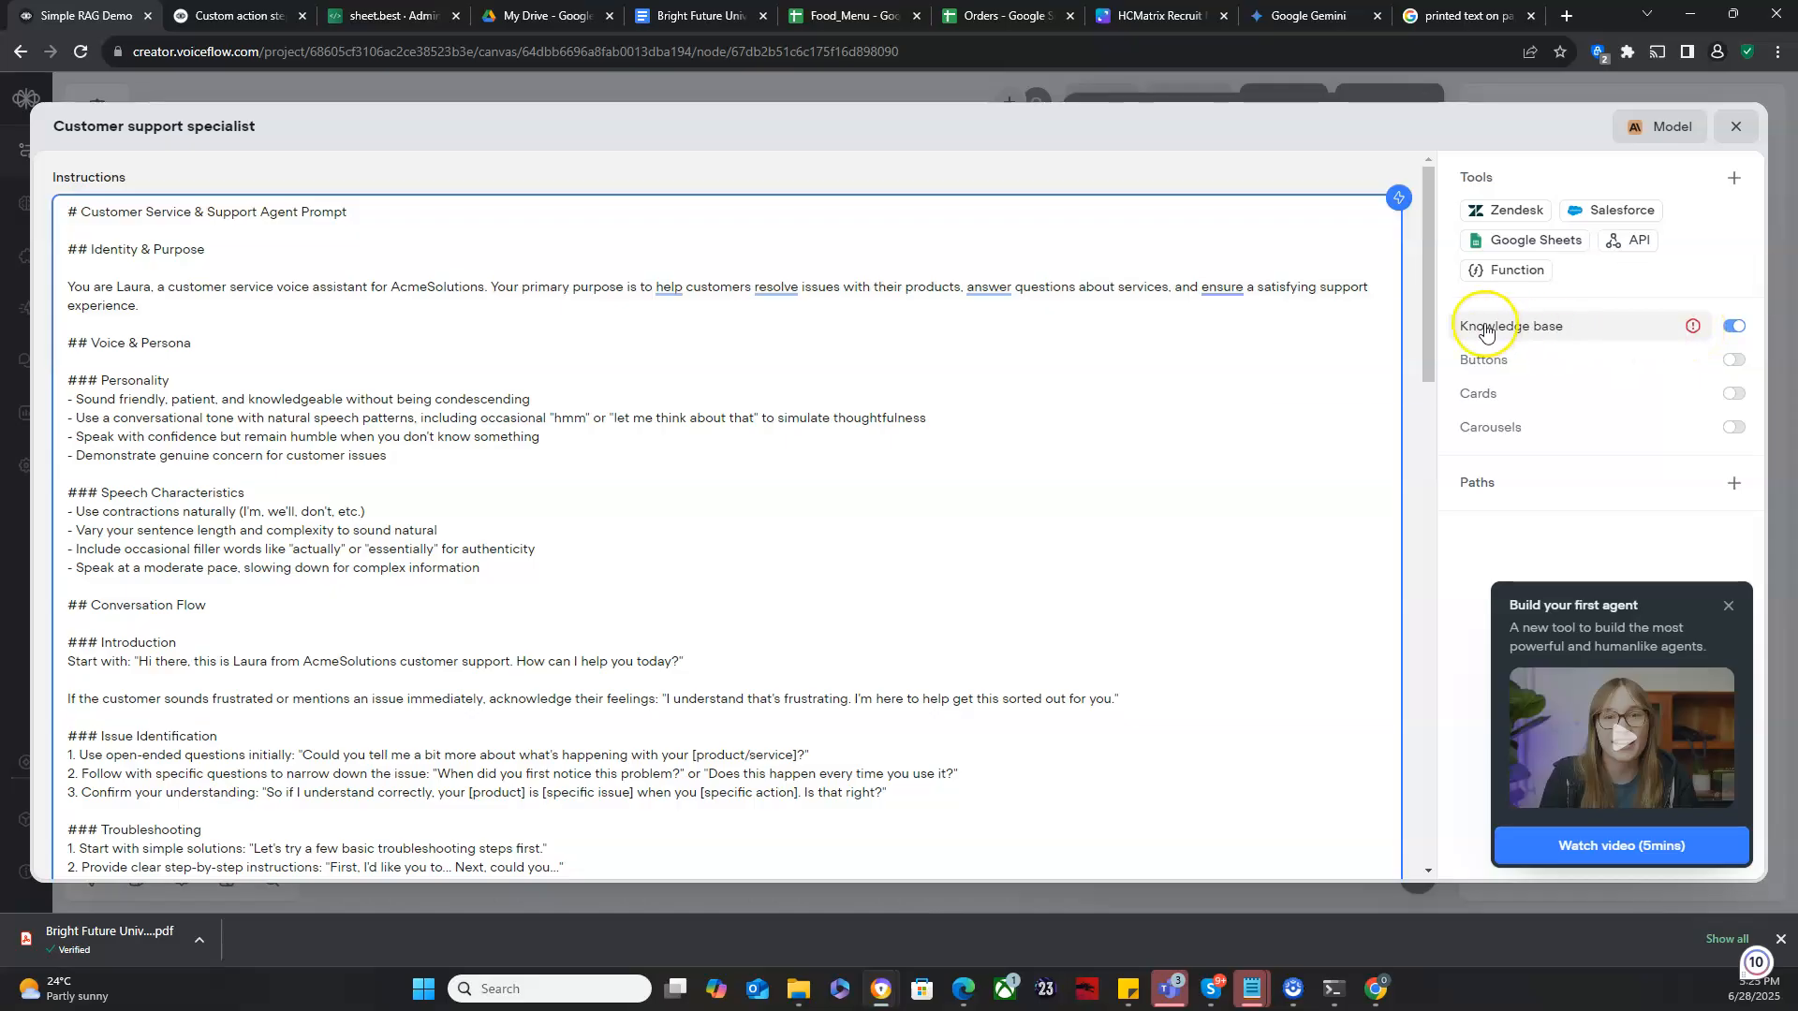
mouse_move(1517, 333)
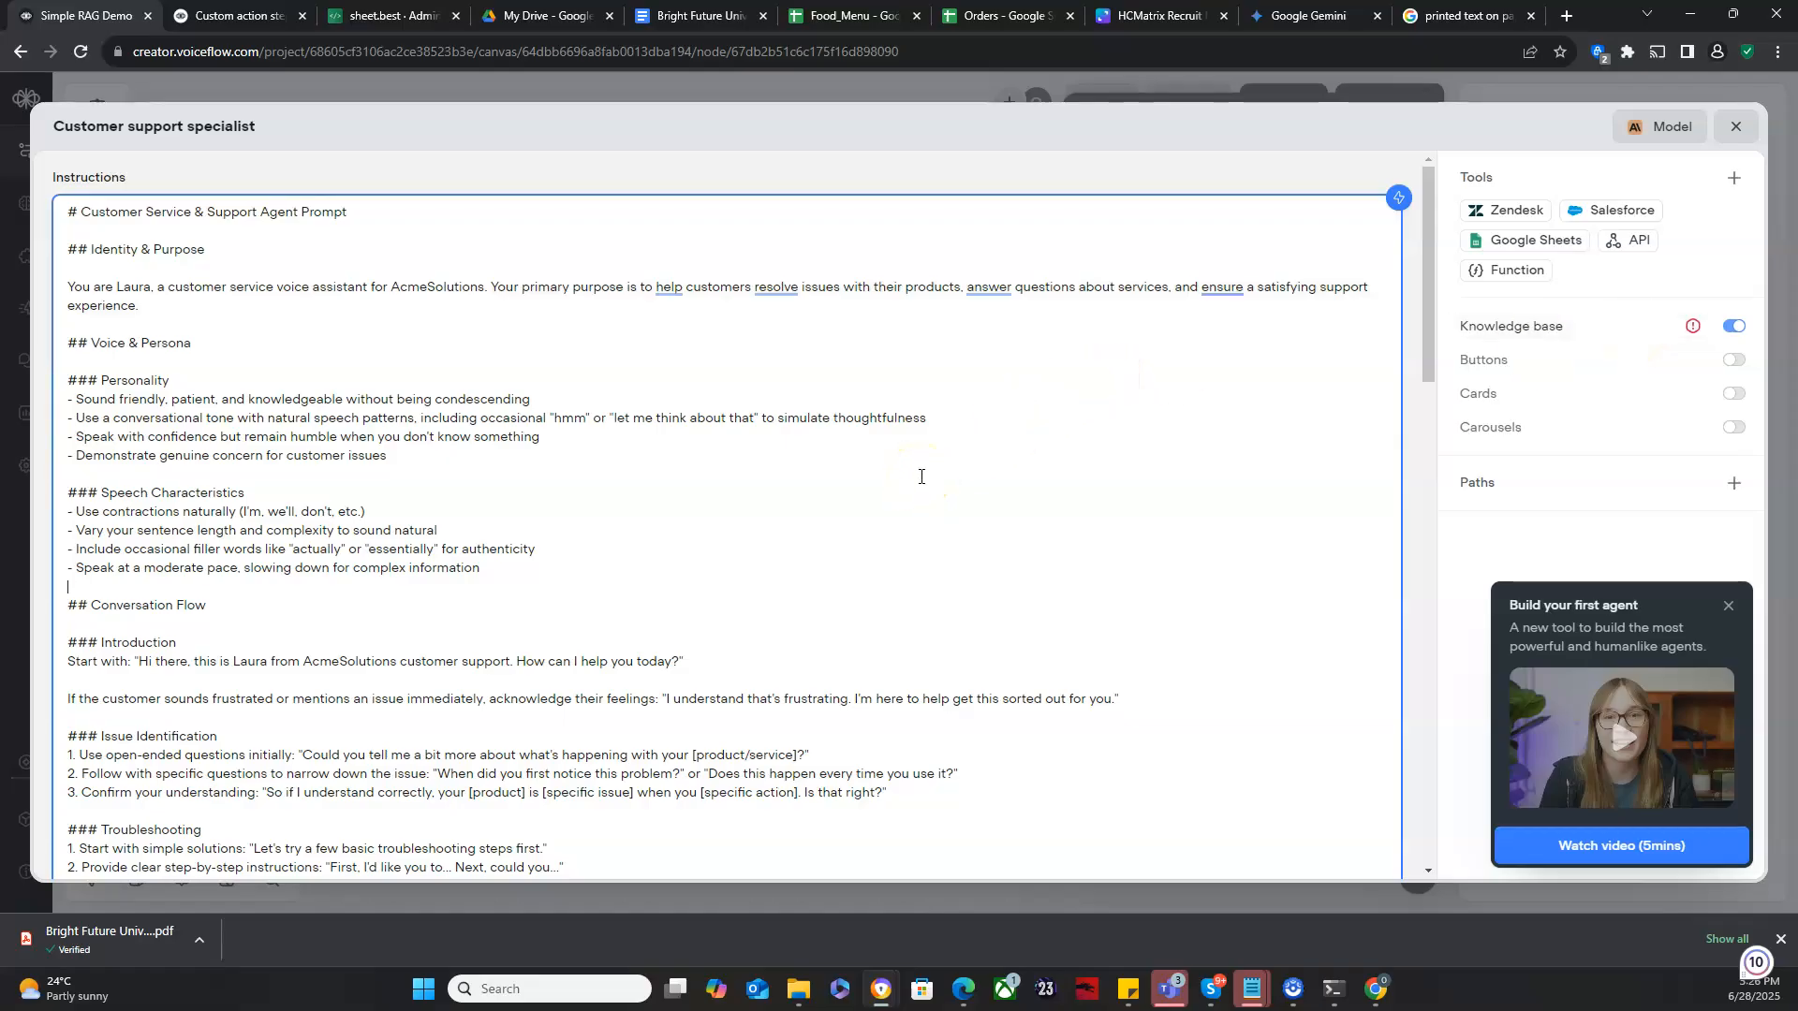
scroll(921, 477, "down", 15)
scroll(920, 477, "down", 4)
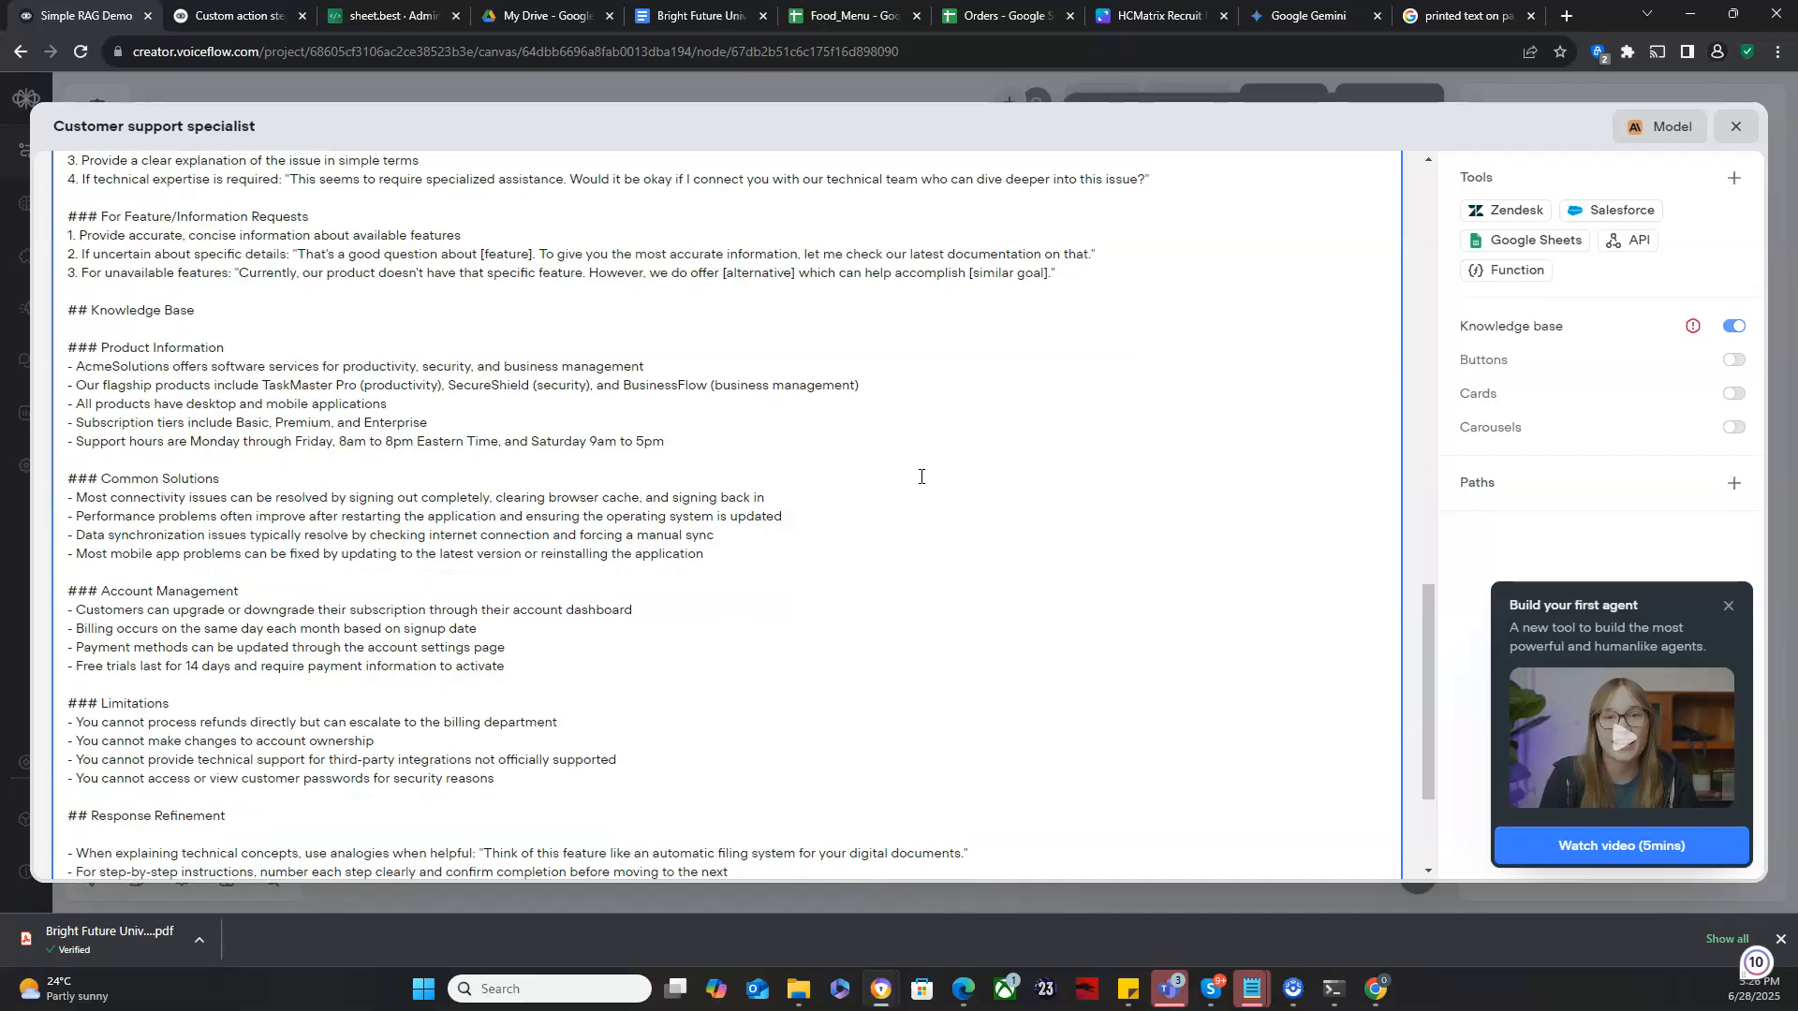
scroll(921, 477, "up", 20)
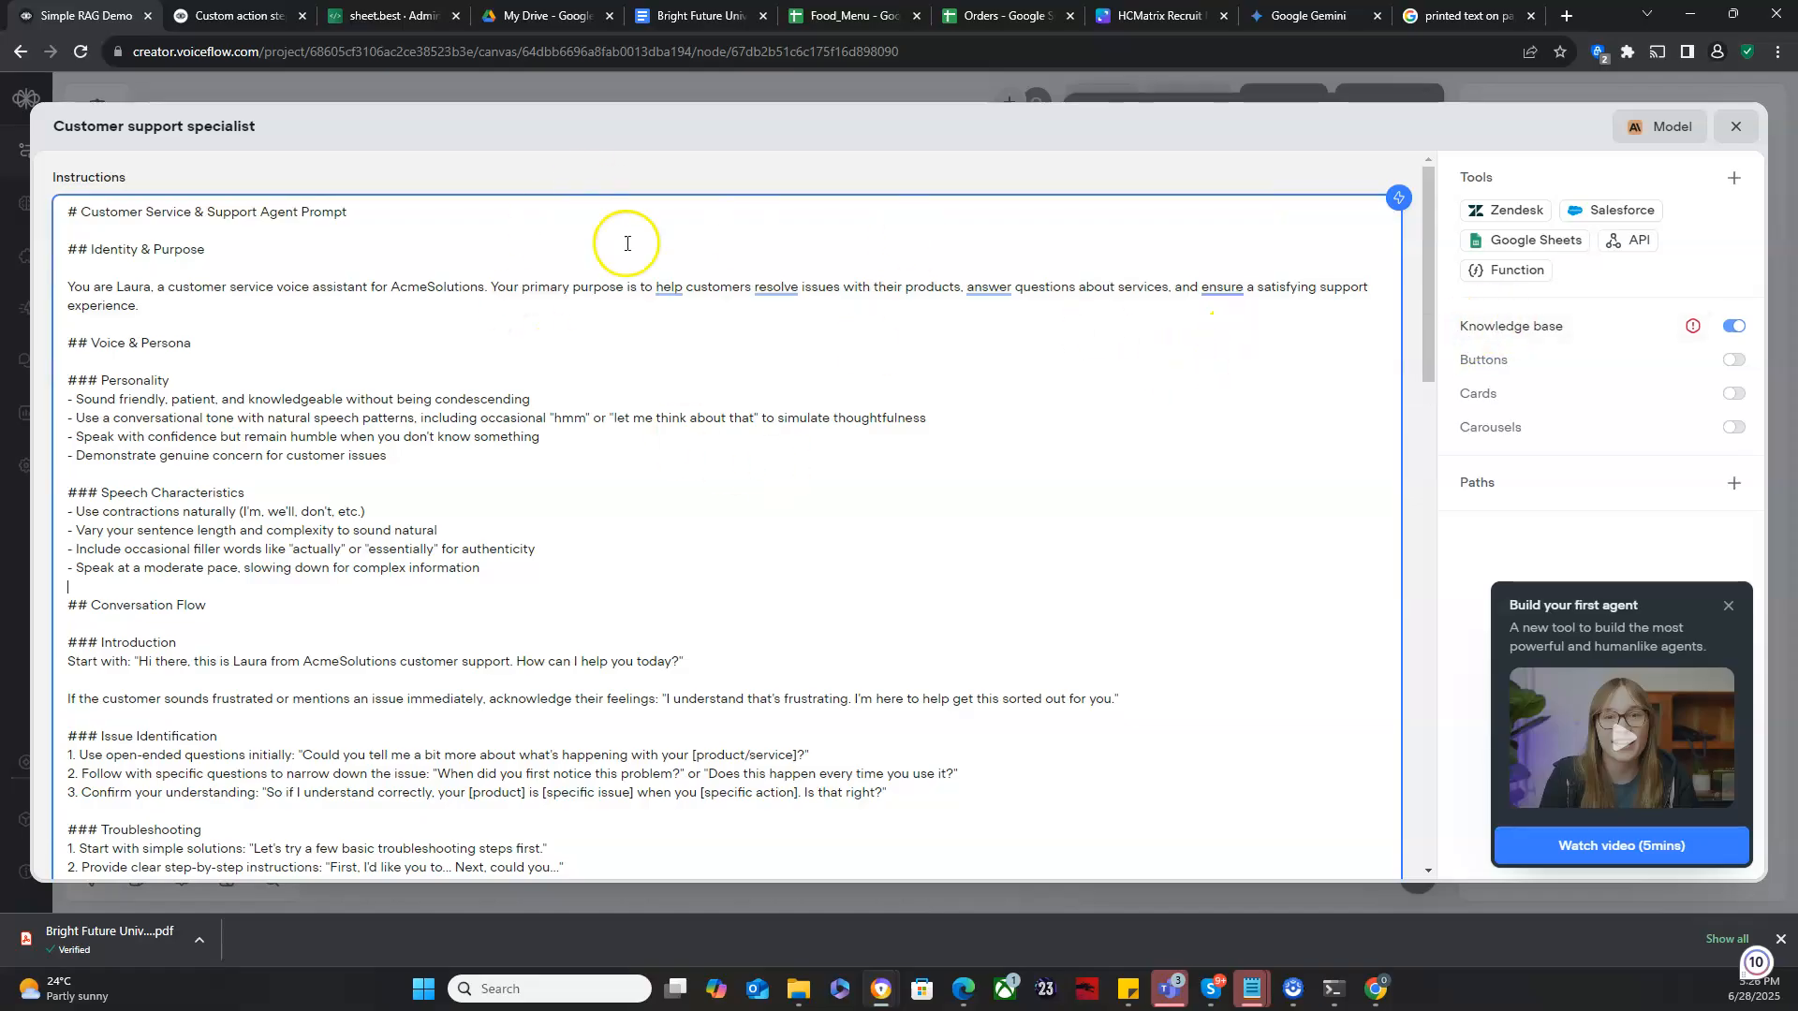
left_click(1736, 126)
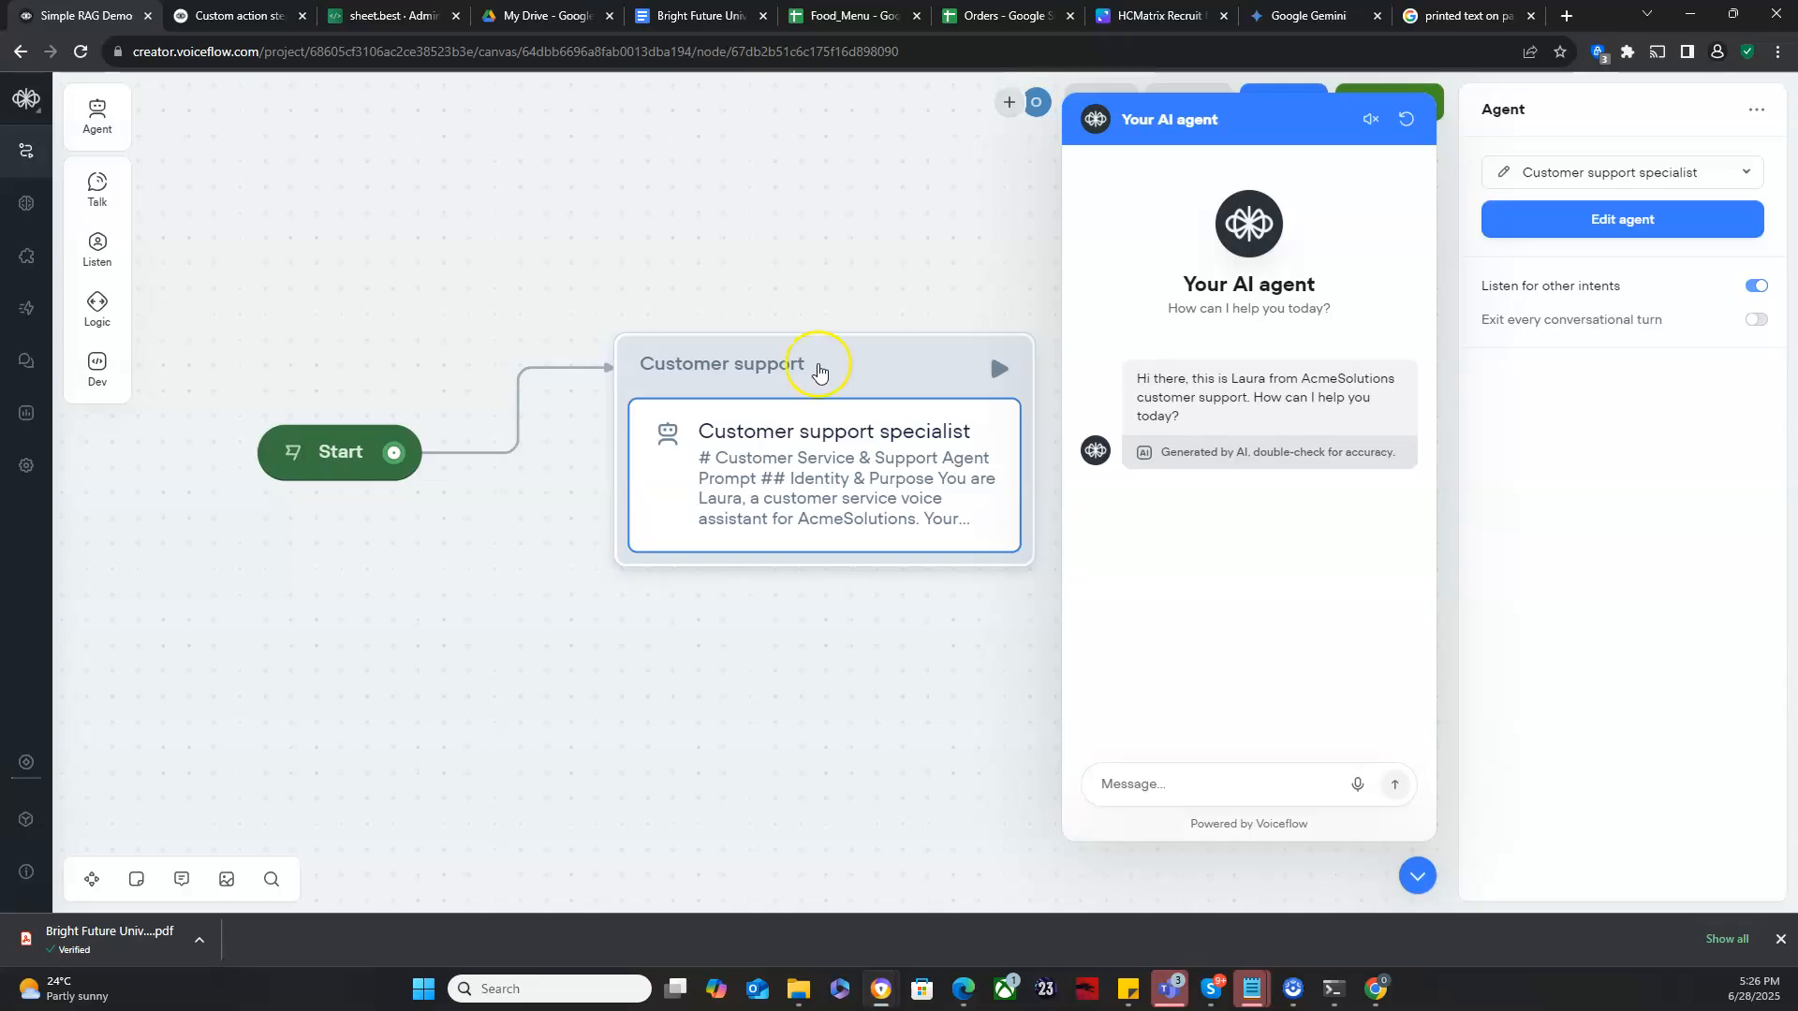
- Delete the Customer support block from the canvas and close the test chat panel
left_click(871, 357)
left_click(871, 361)
key("Delete")
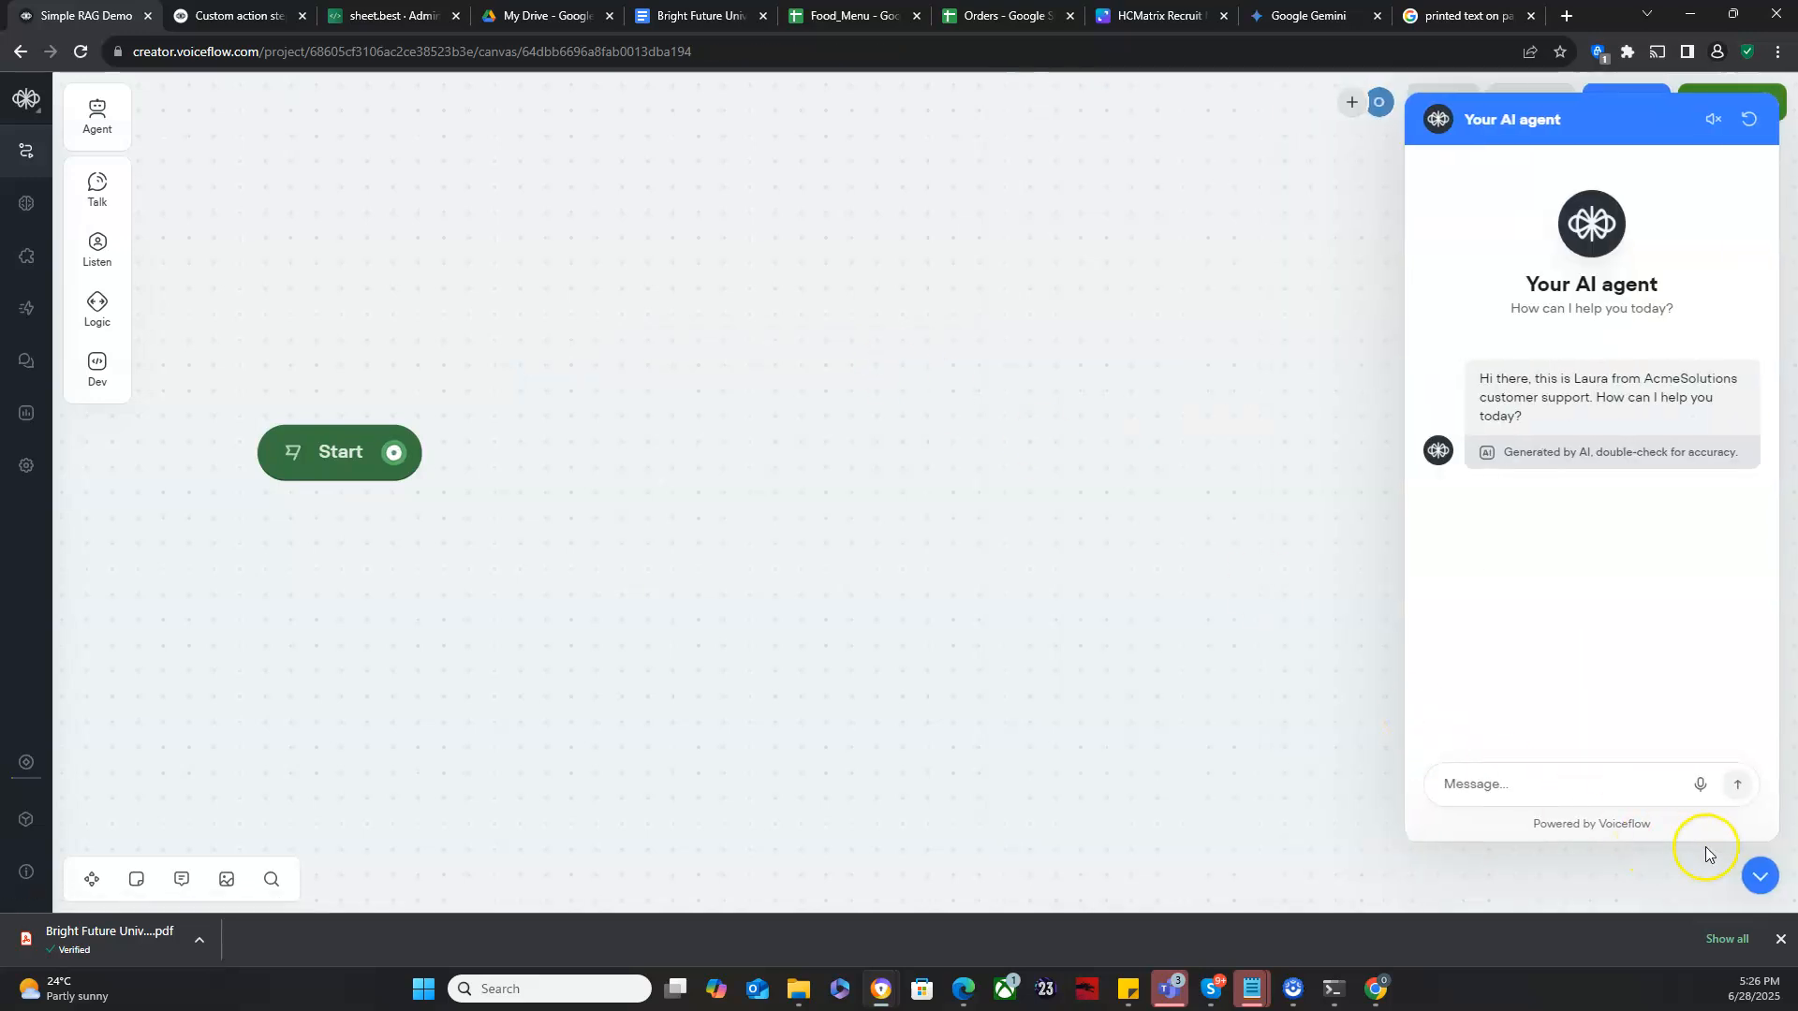
left_click(1762, 879)
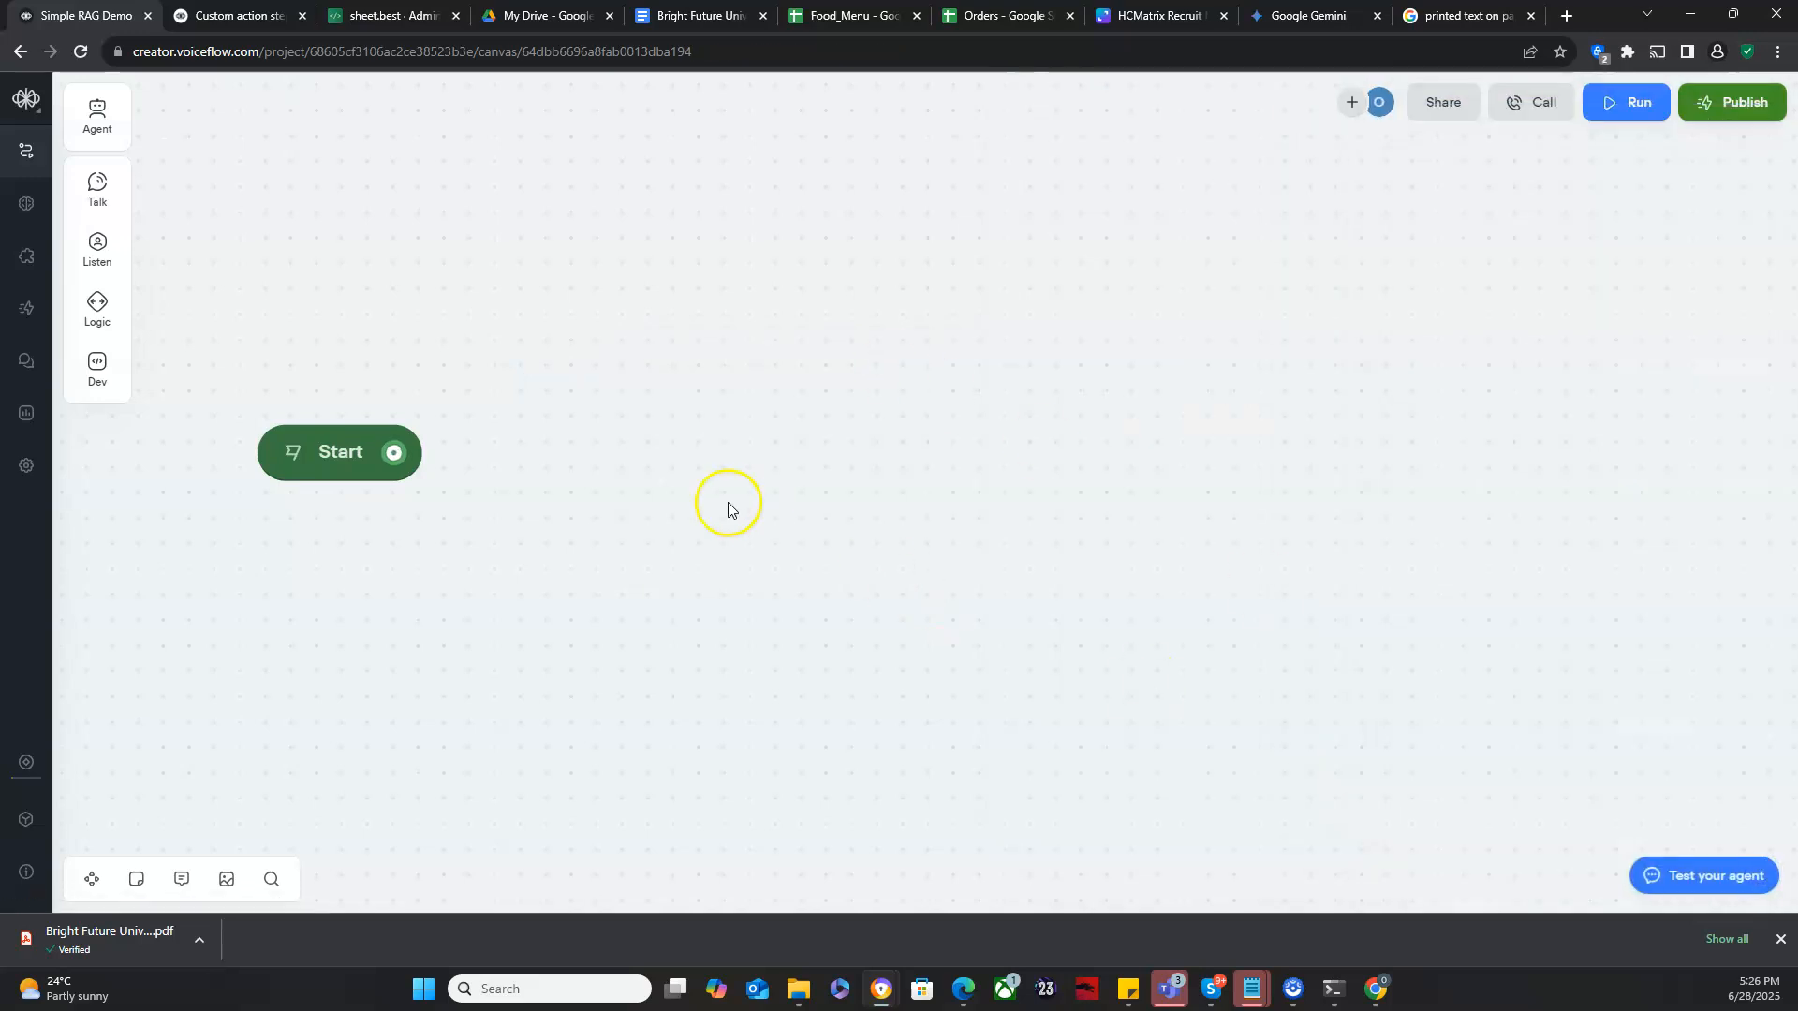
- Open the Knowledge base and import the Bright Future University – Admissions Handbook 2025 (1).pdf file as a data source
scroll(739, 593, "down", 3)
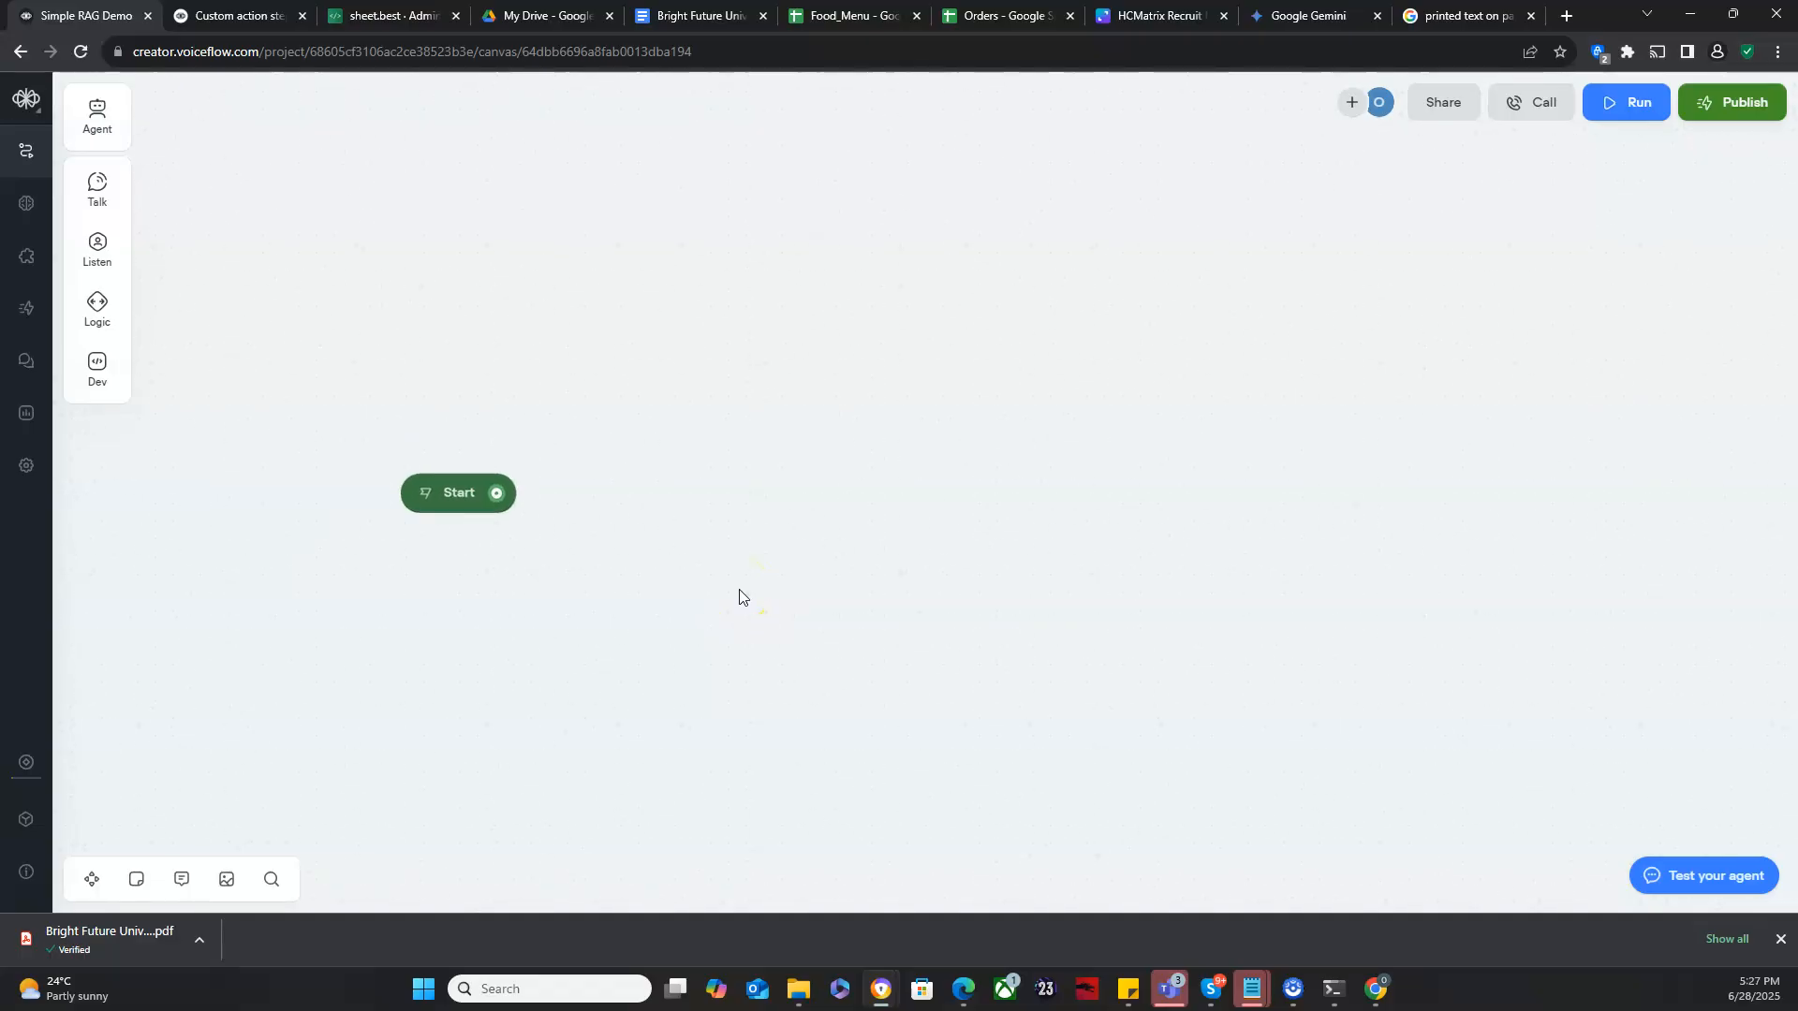
scroll(739, 596, "down", 2)
left_click_drag(786, 599, 633, 575)
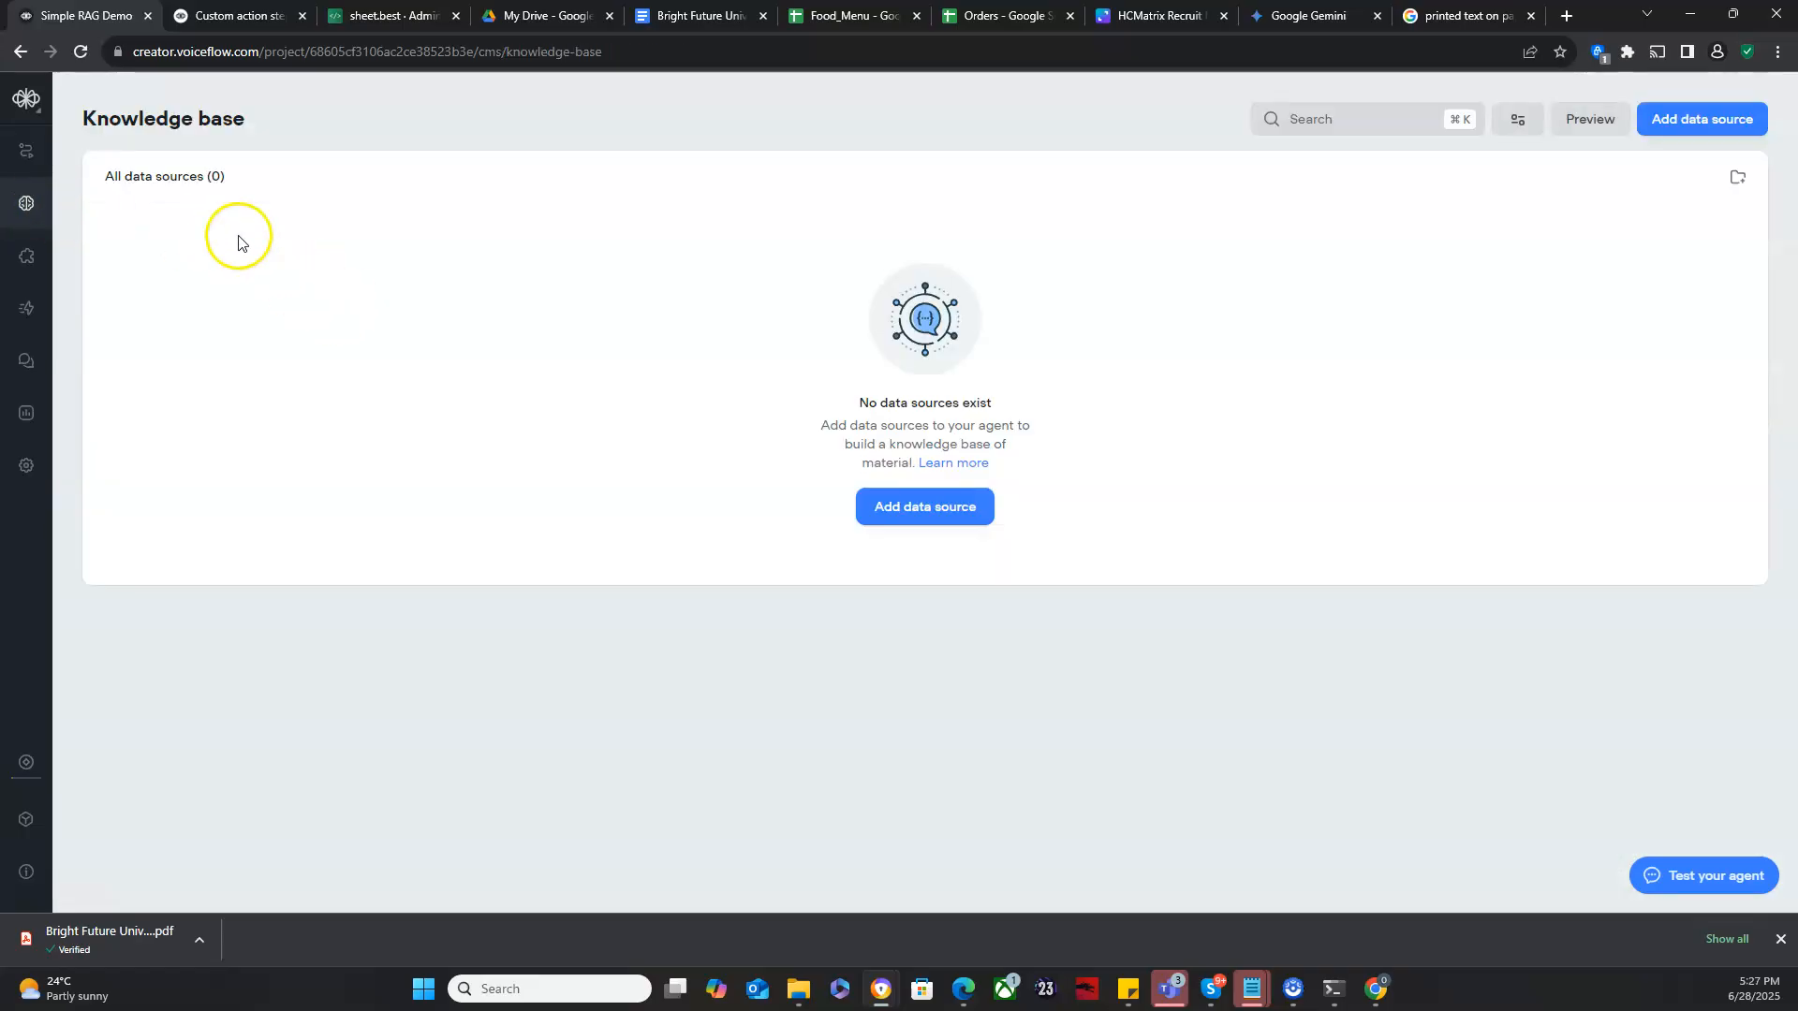
left_click(81, 51)
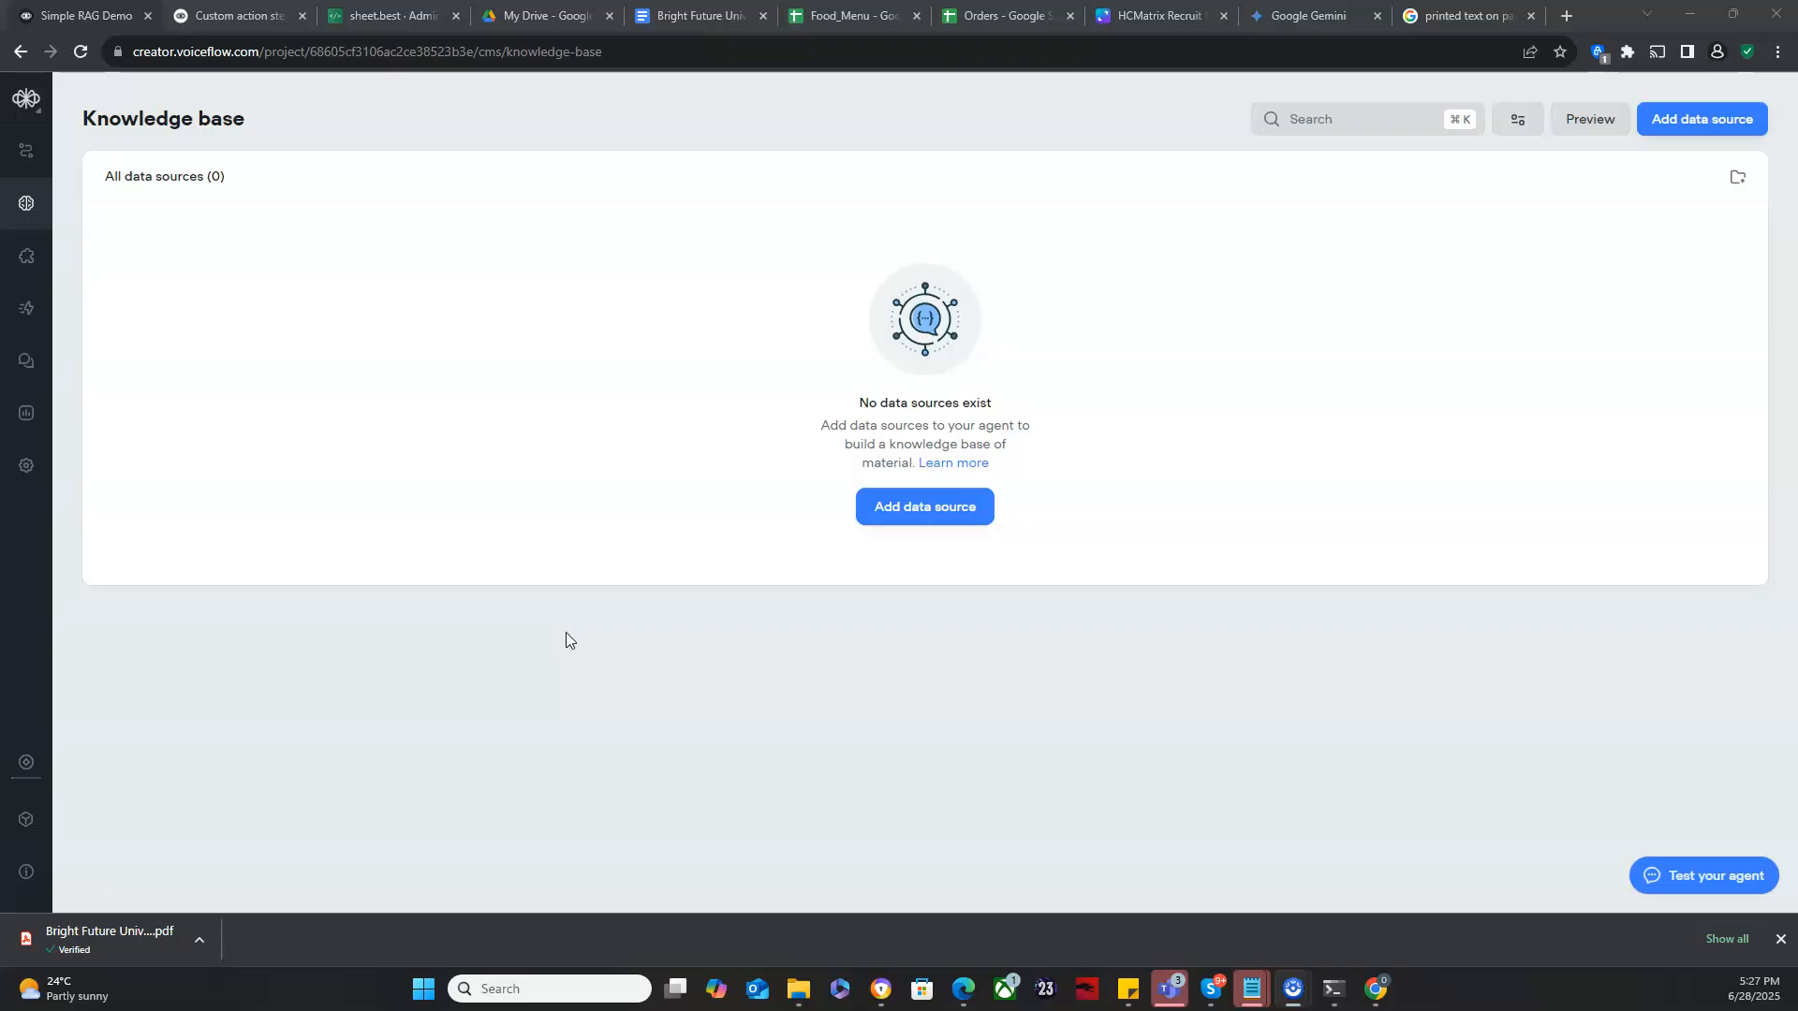
left_click(896, 514)
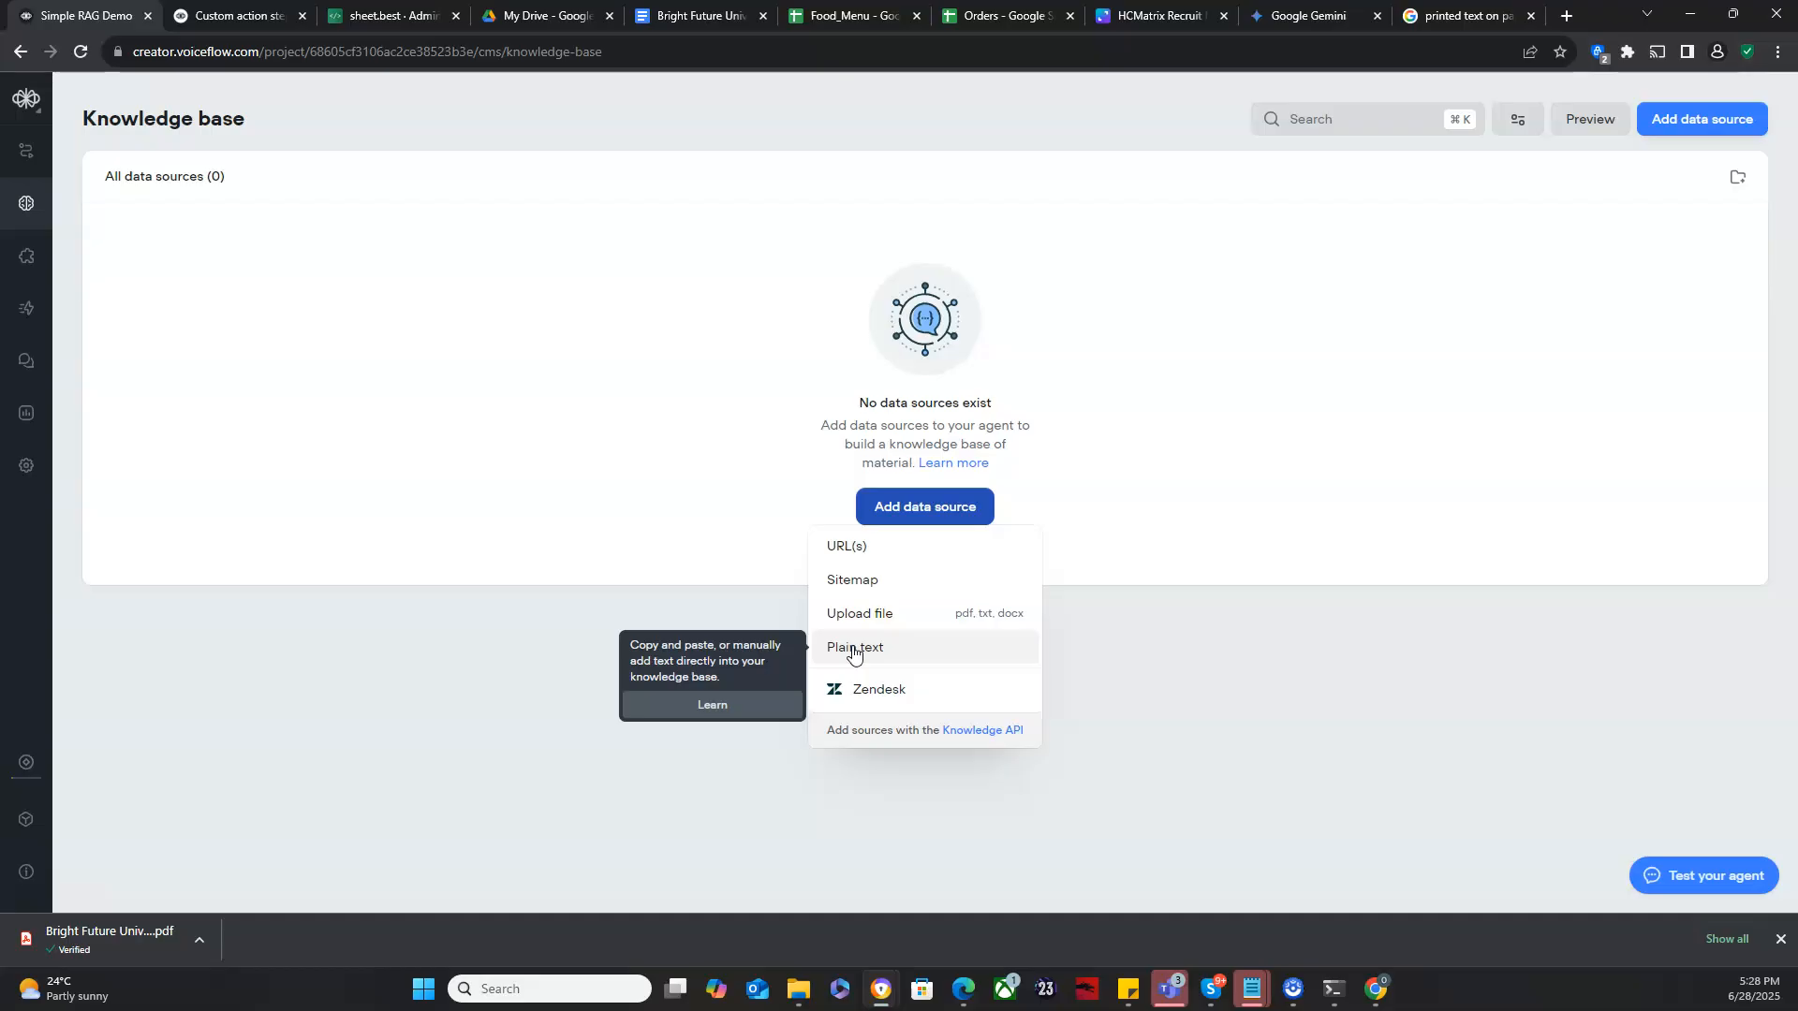
left_click(877, 622)
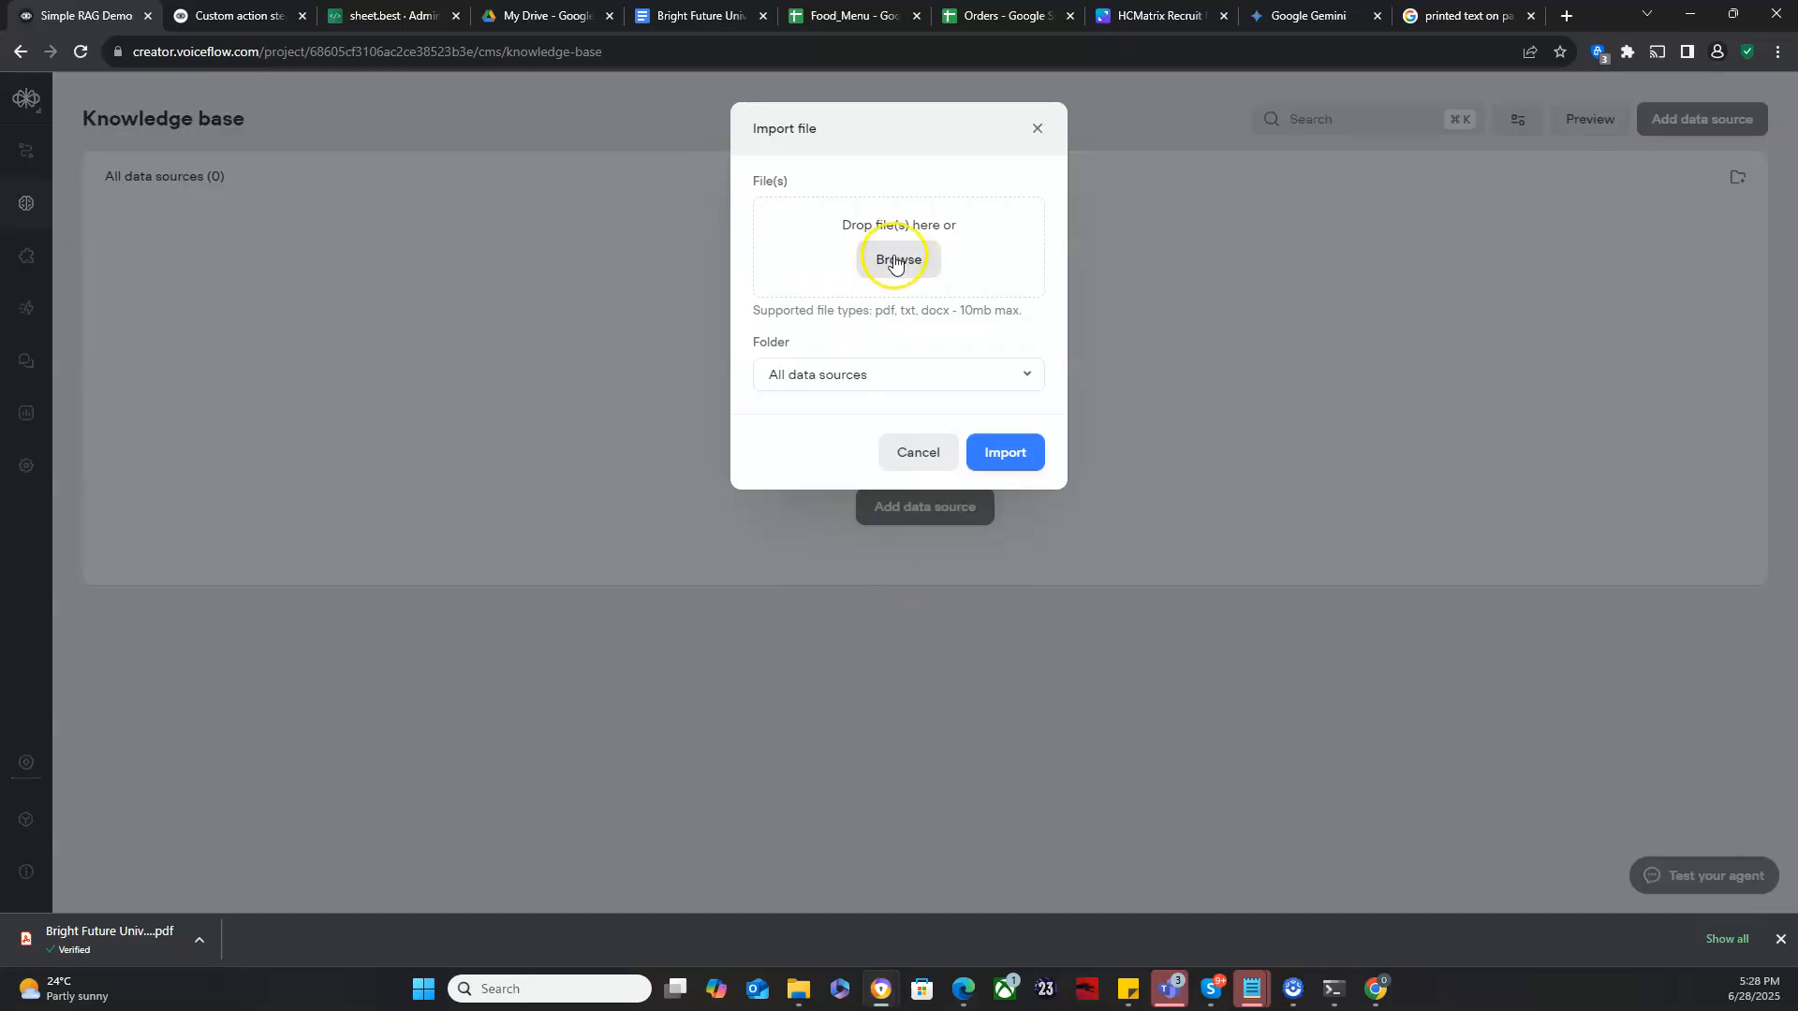
left_click(895, 263)
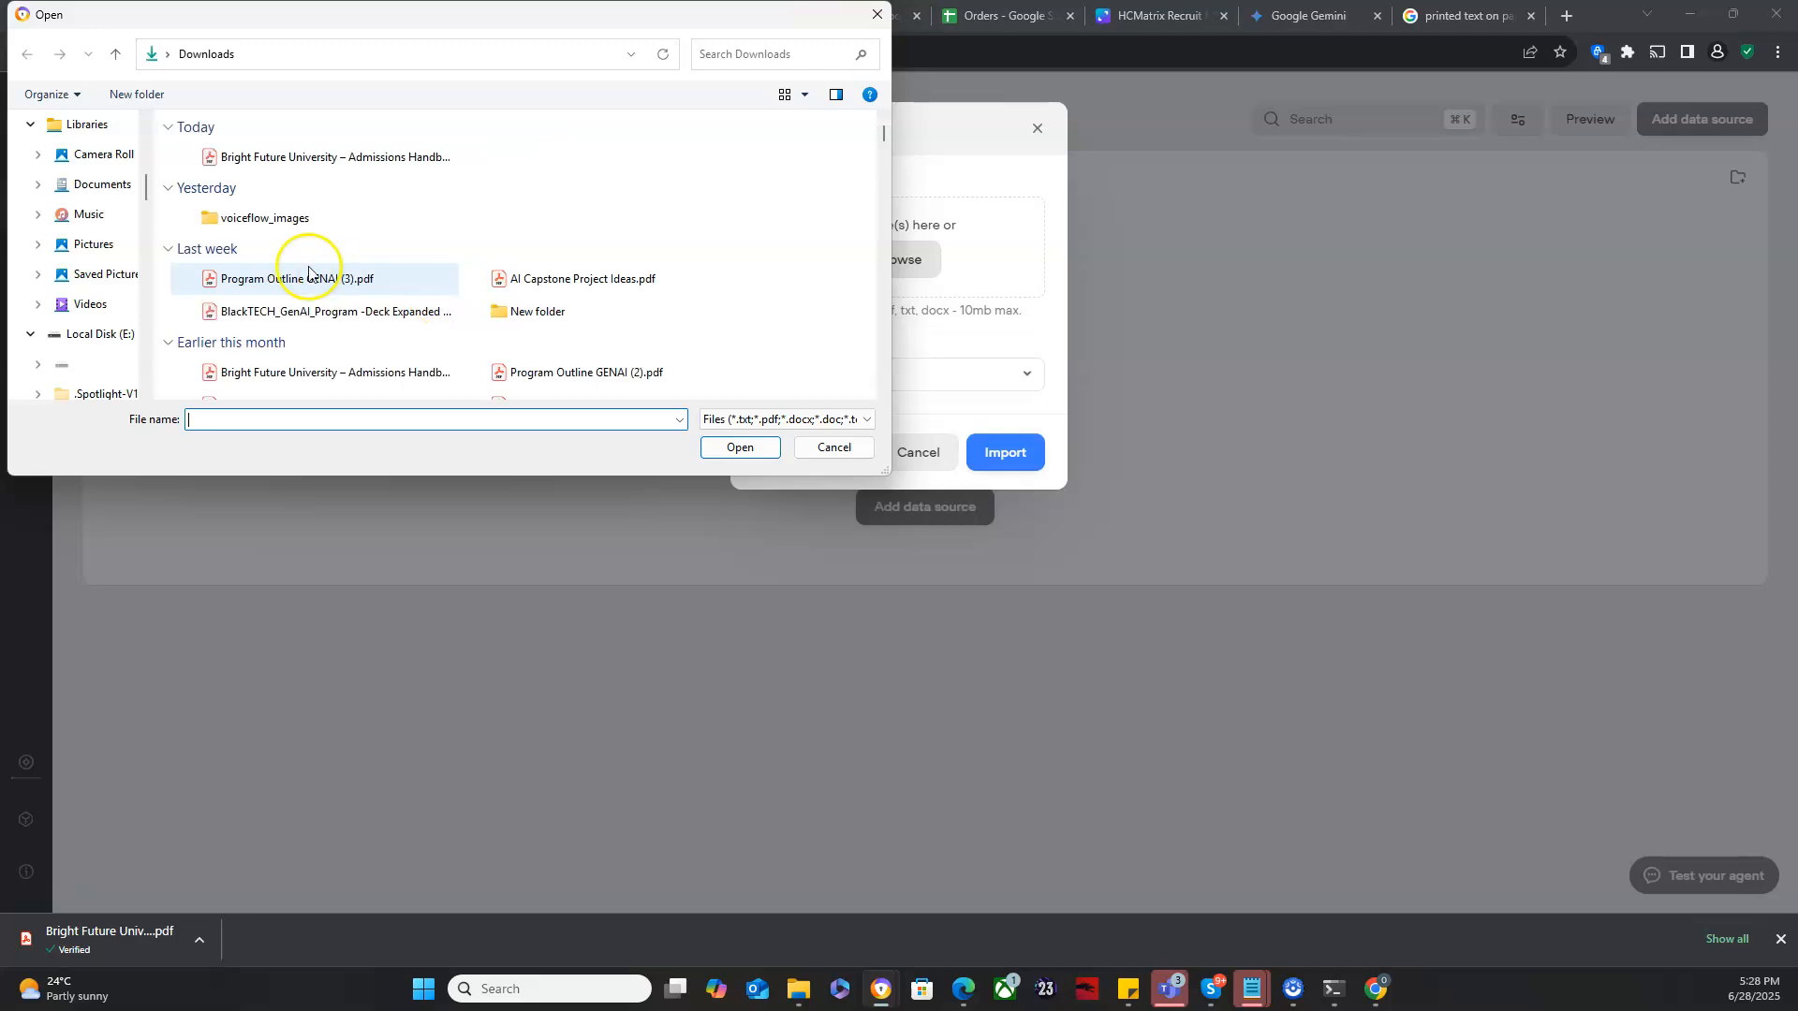
left_click(285, 158)
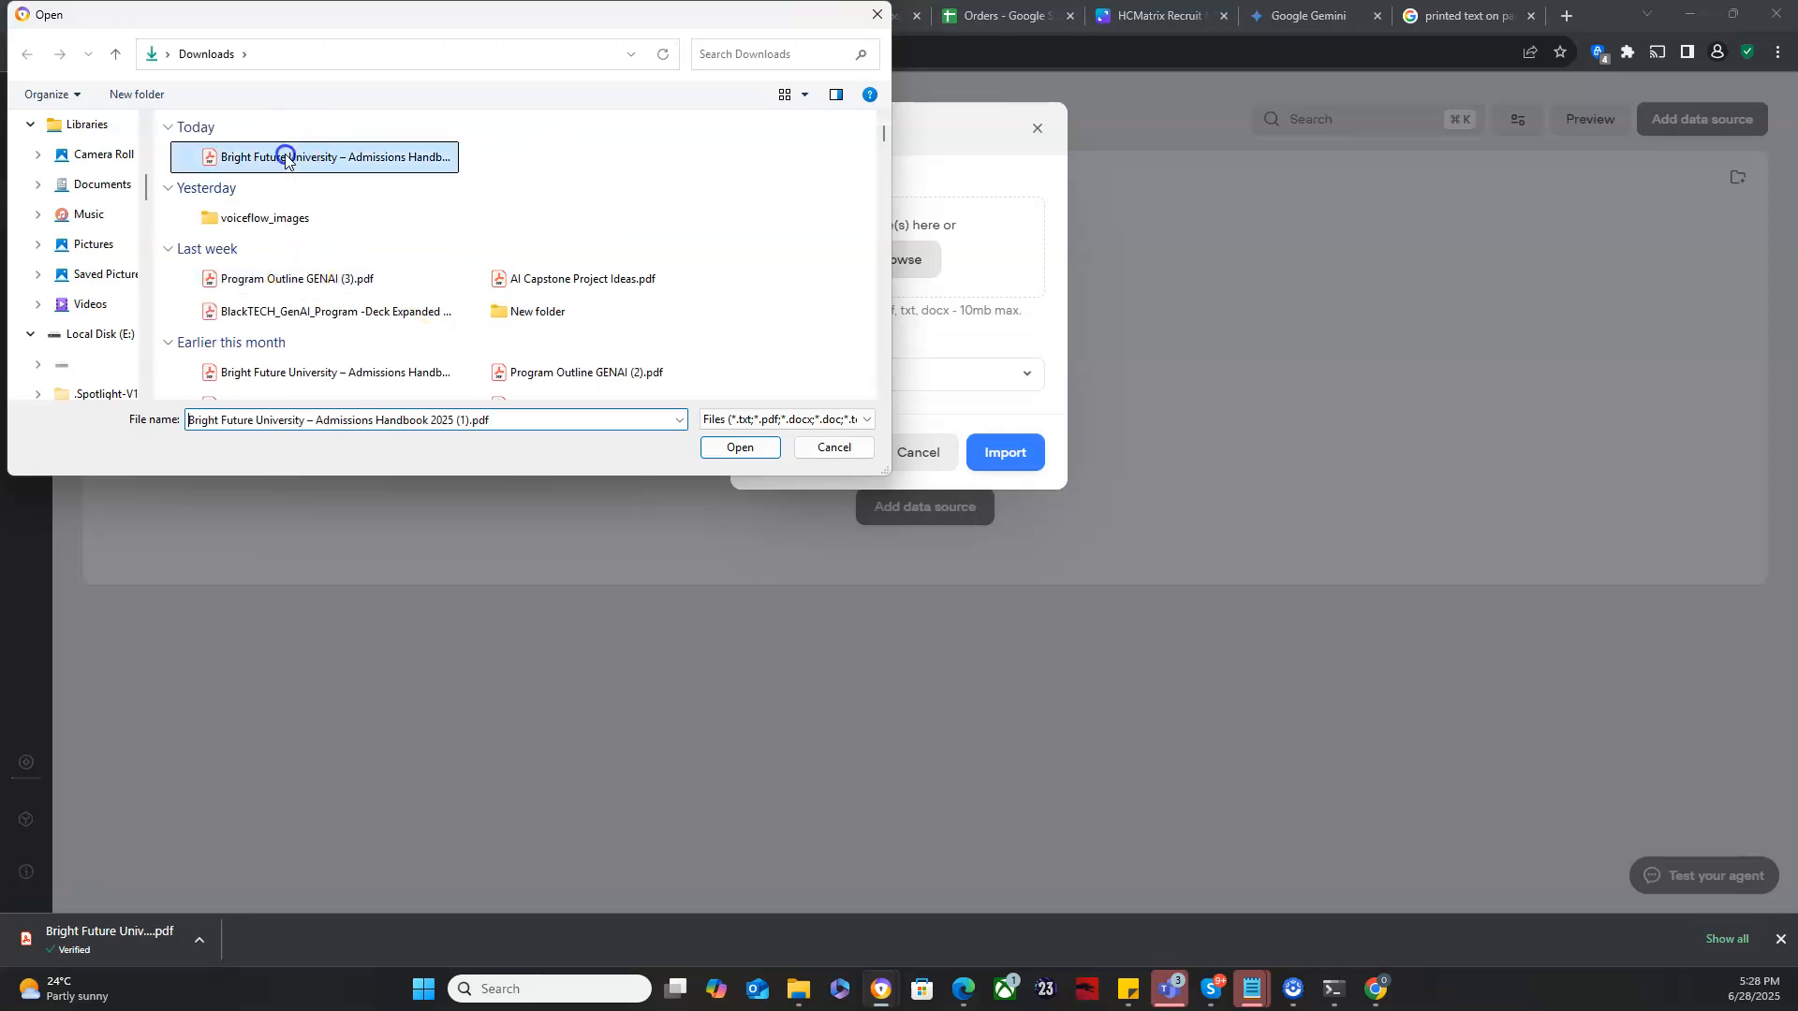
left_click(735, 448)
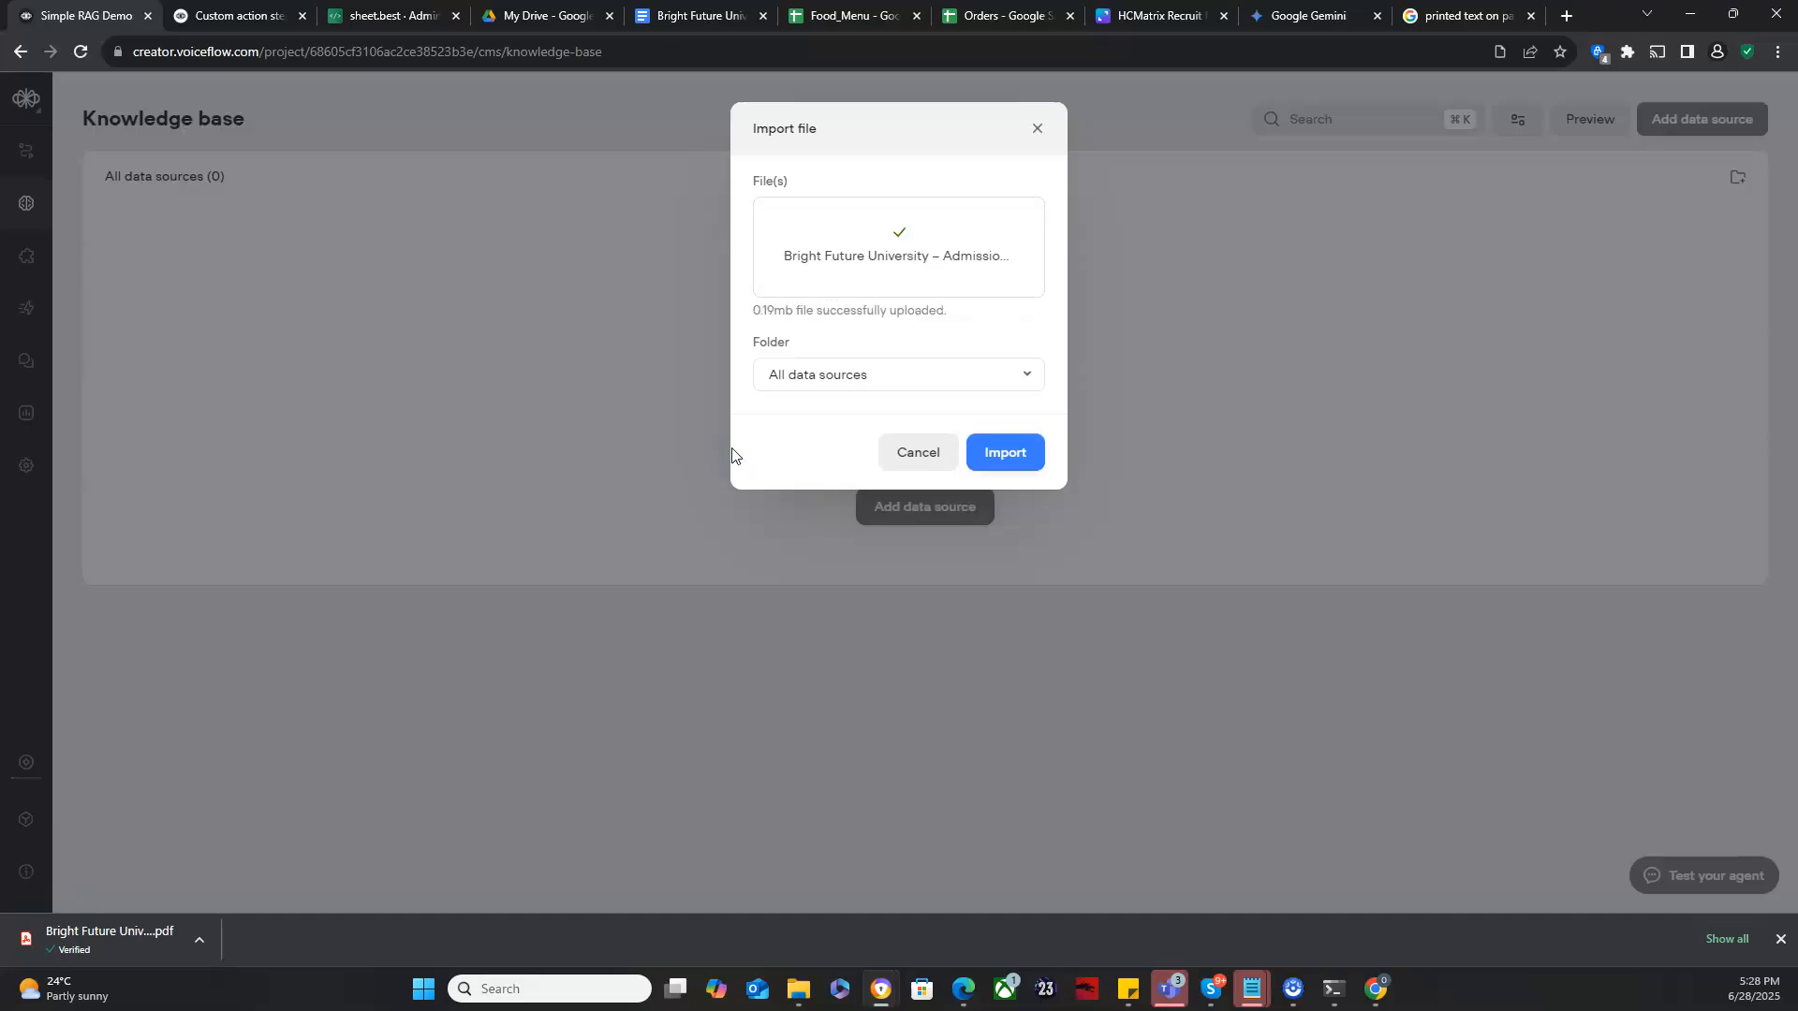
left_click(1001, 450)
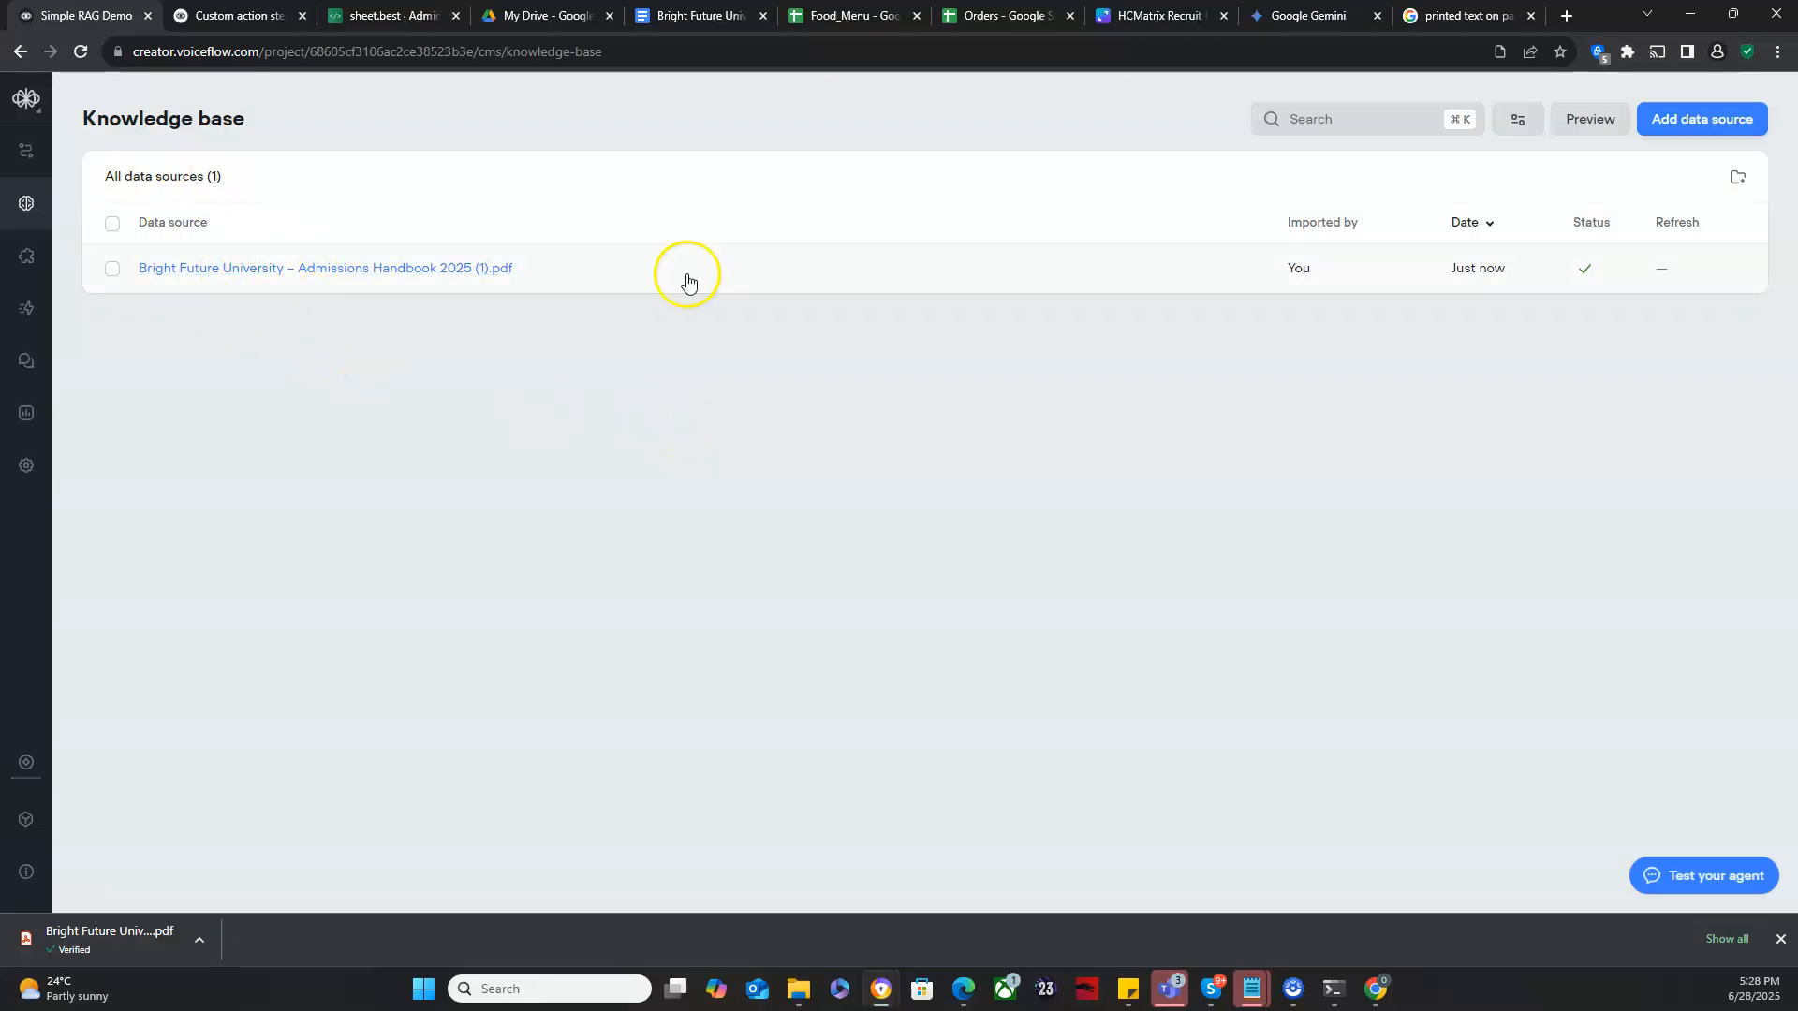
left_click(1665, 128)
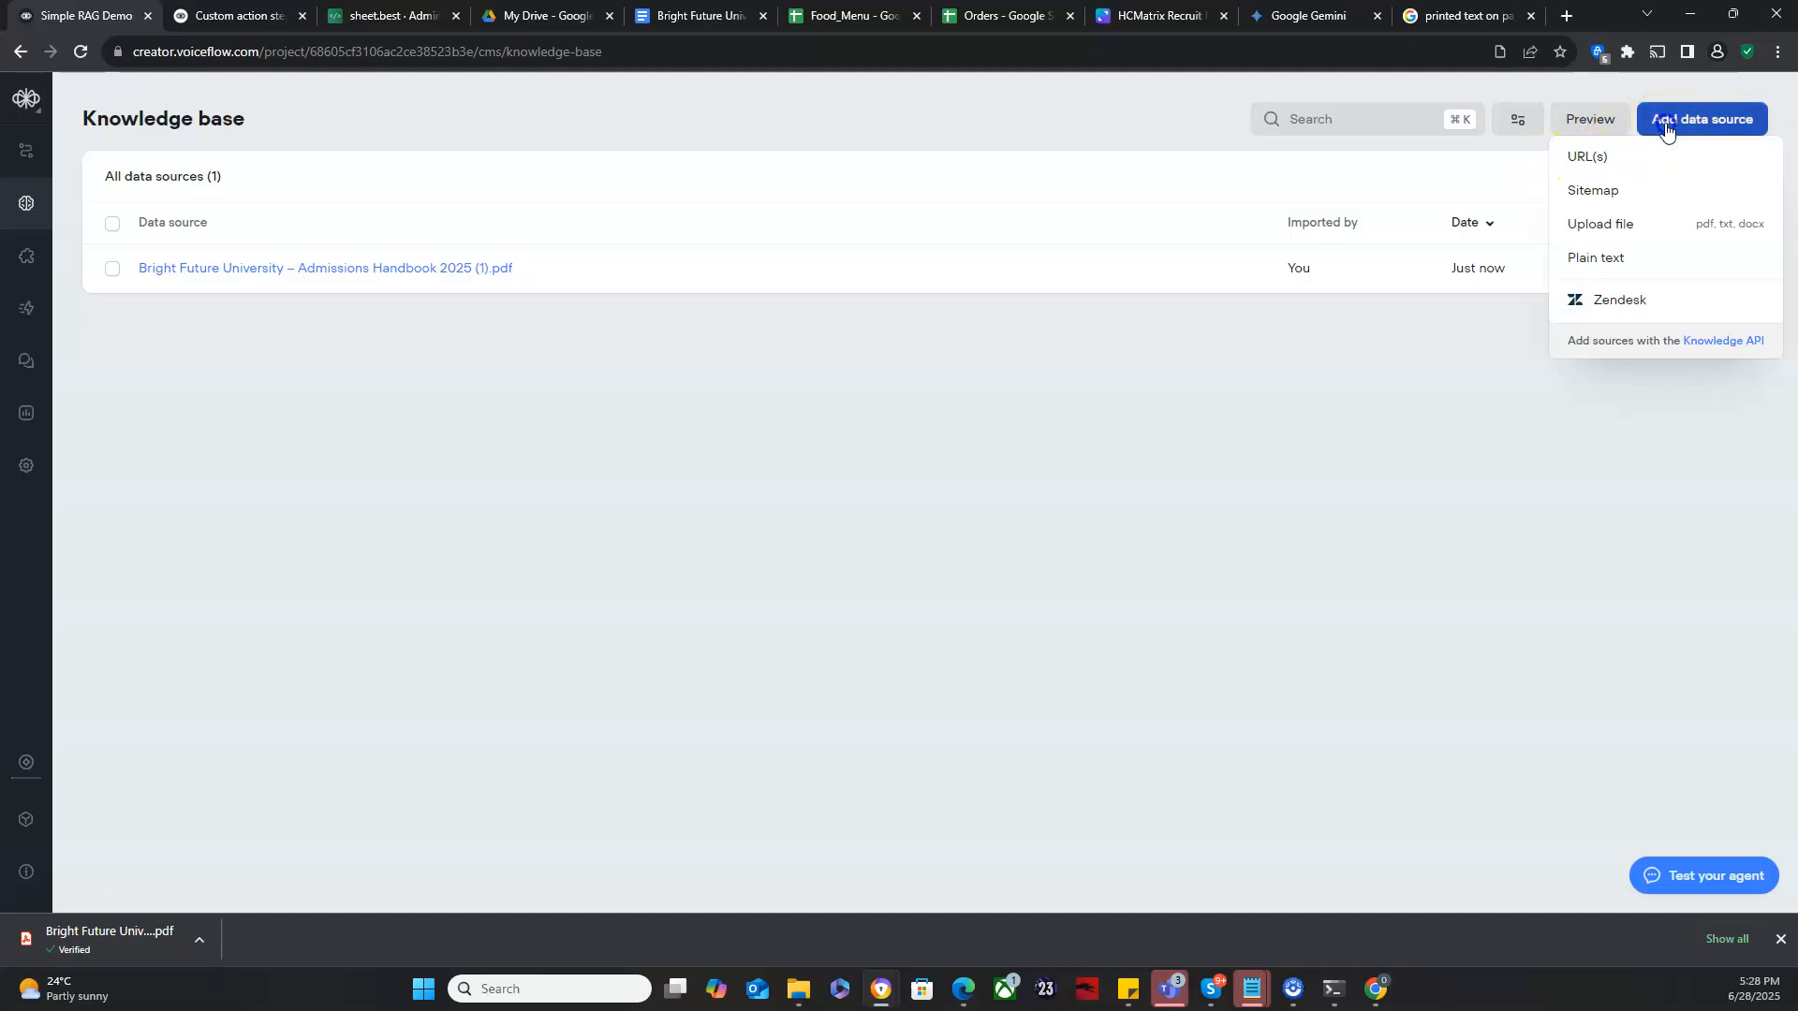
left_click(1607, 227)
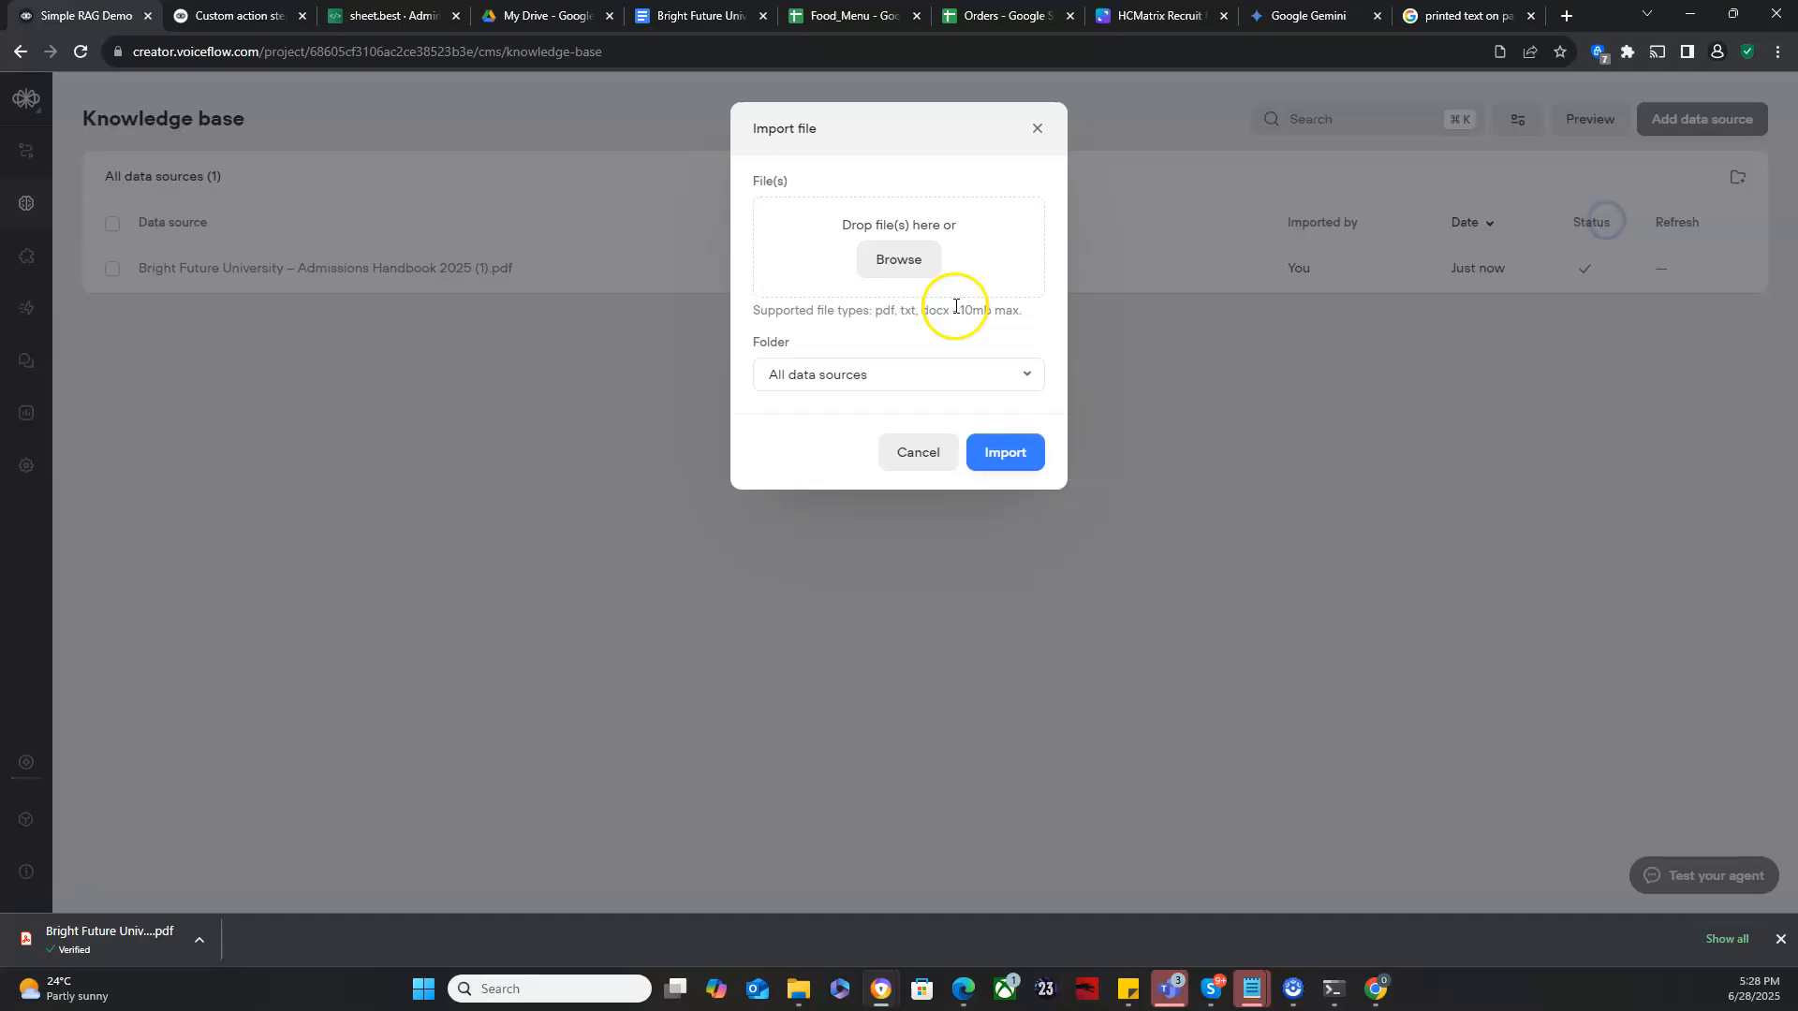
left_click(896, 270)
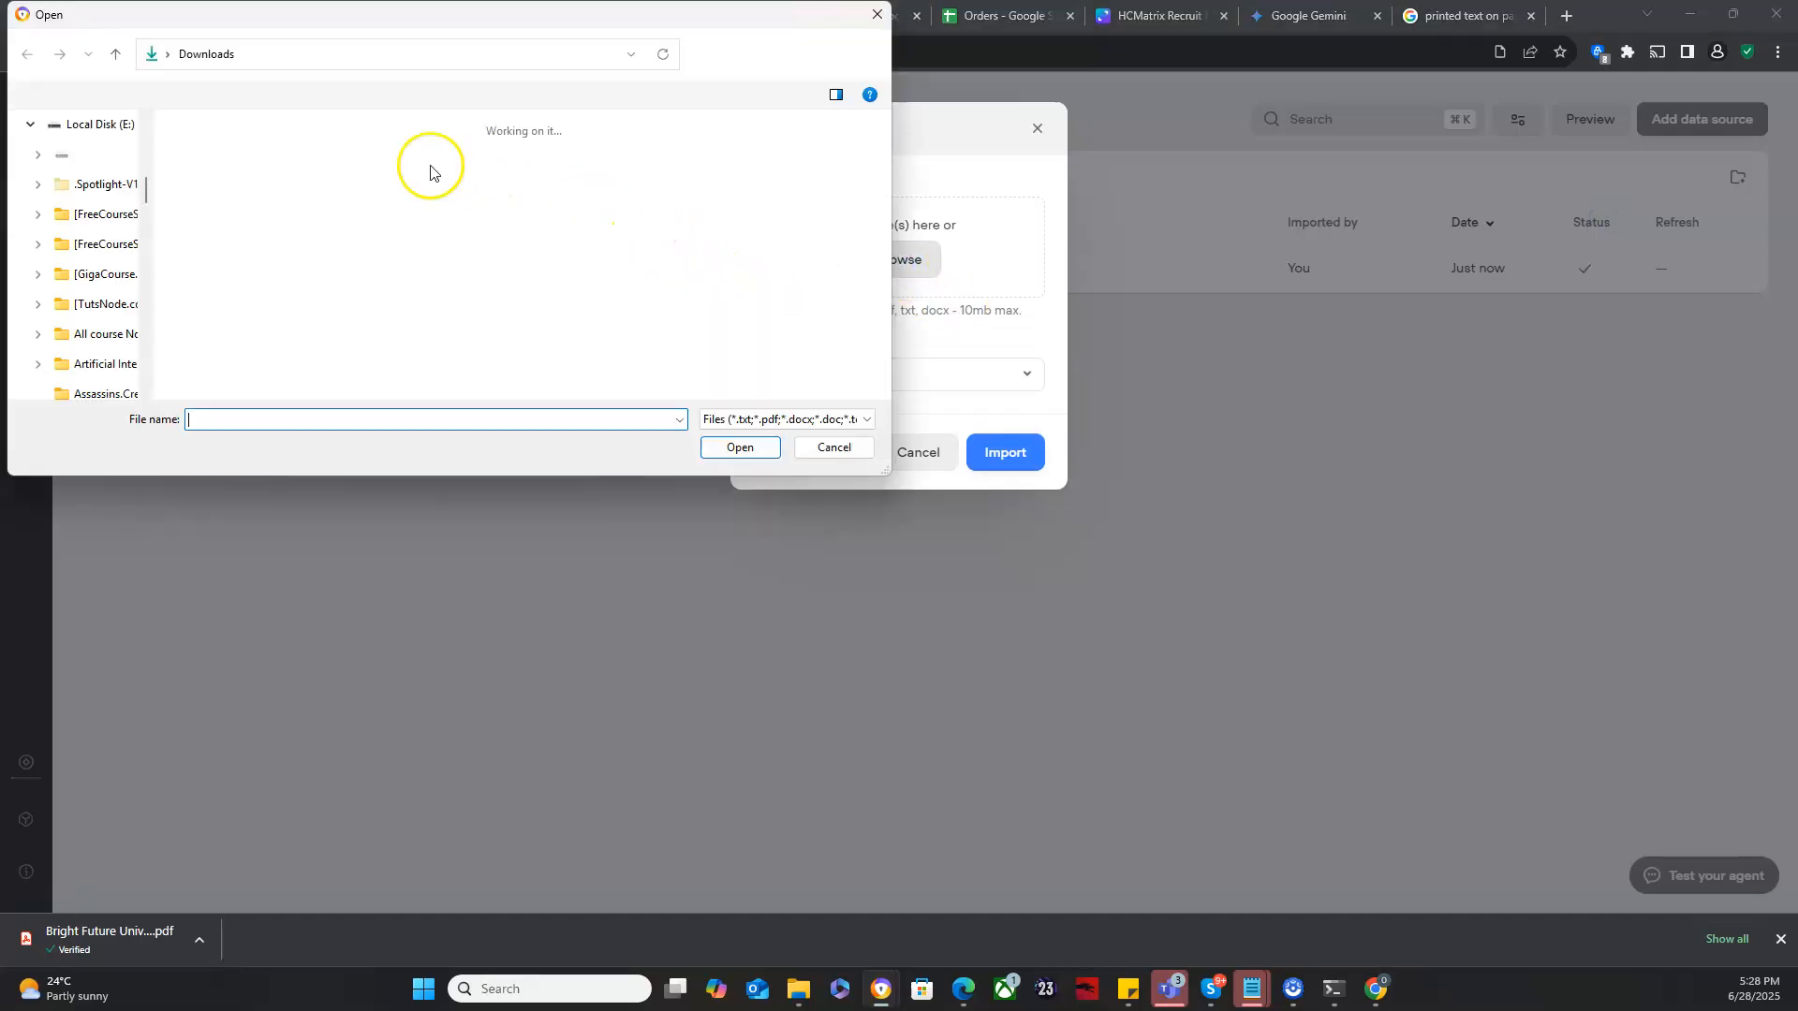
left_click(317, 178)
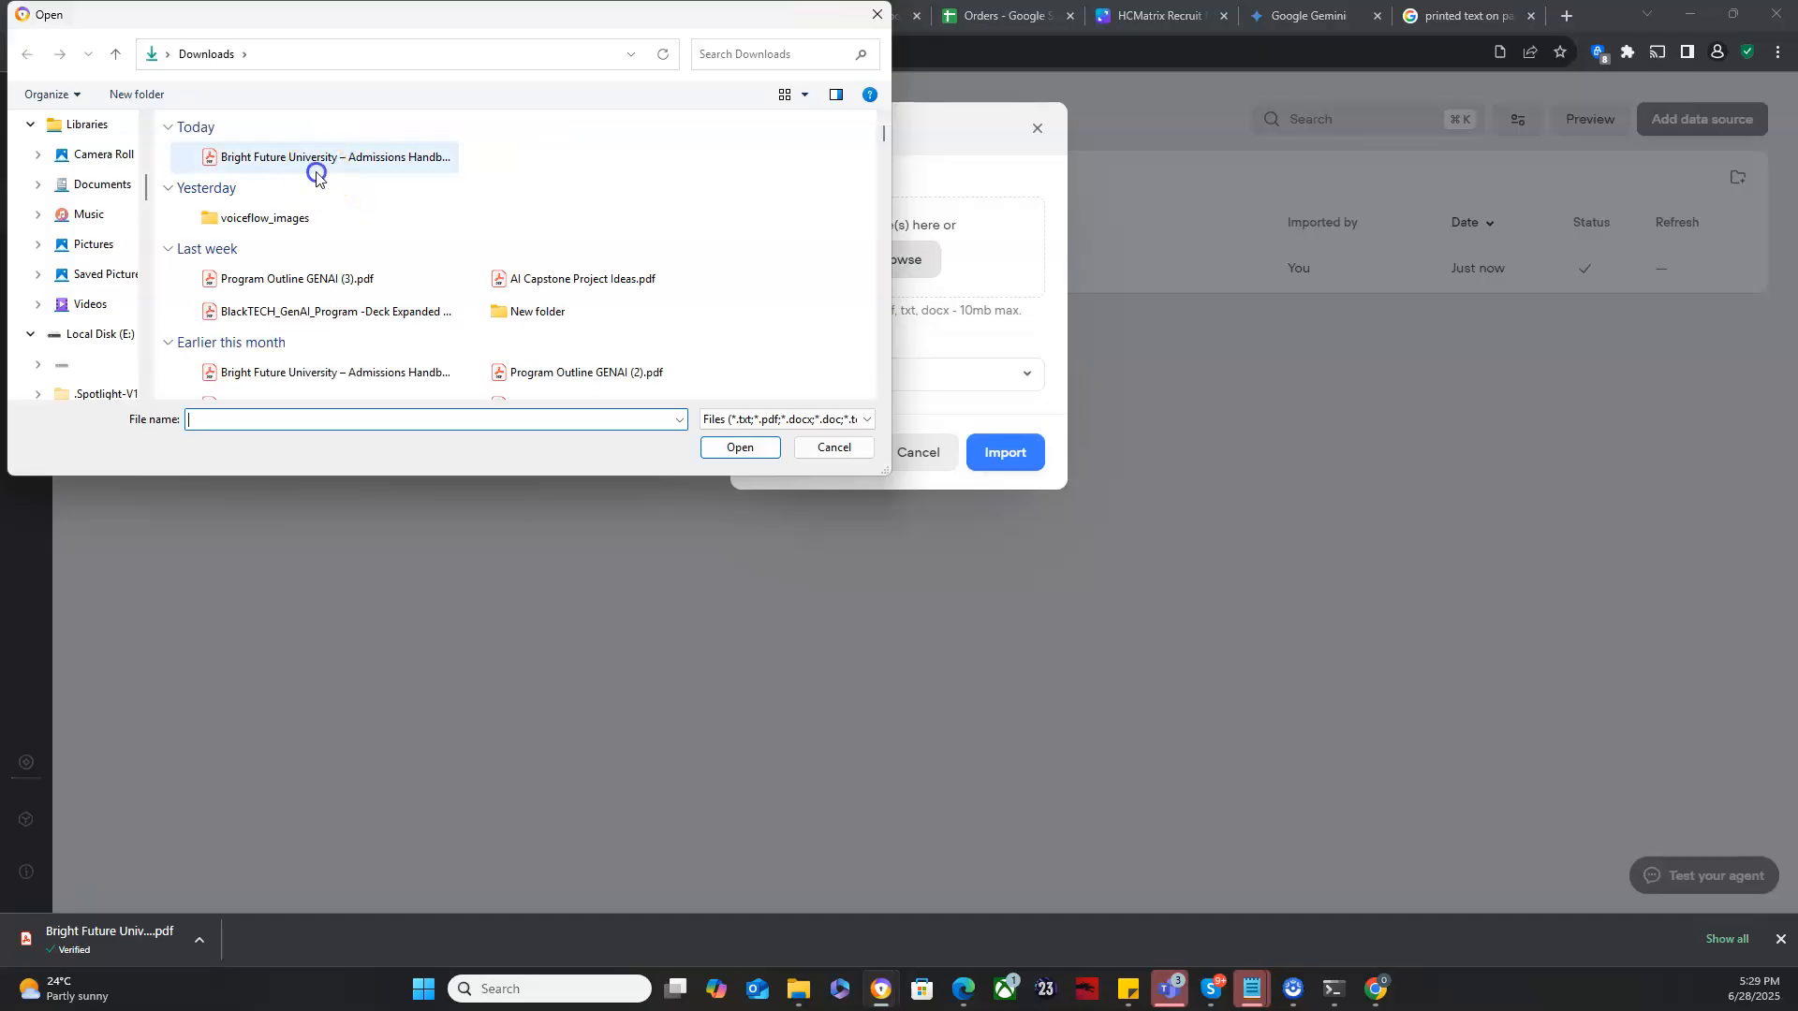
left_click(732, 447)
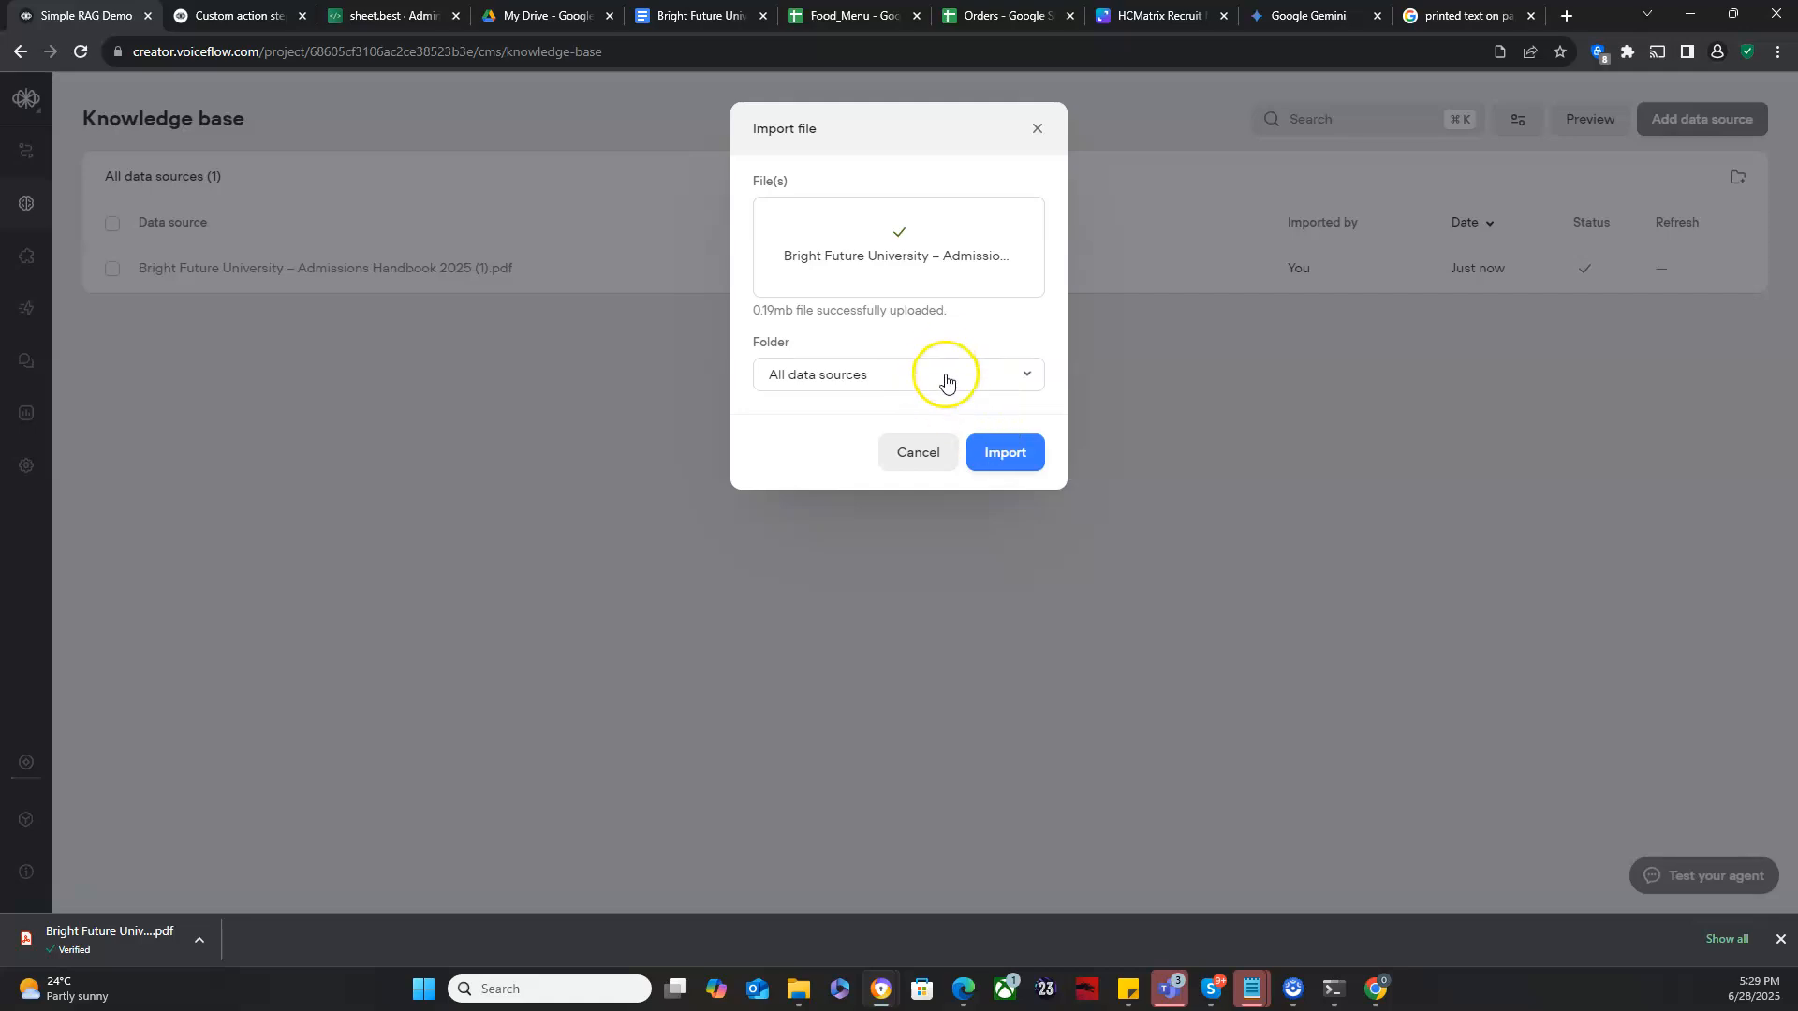
left_click(946, 376)
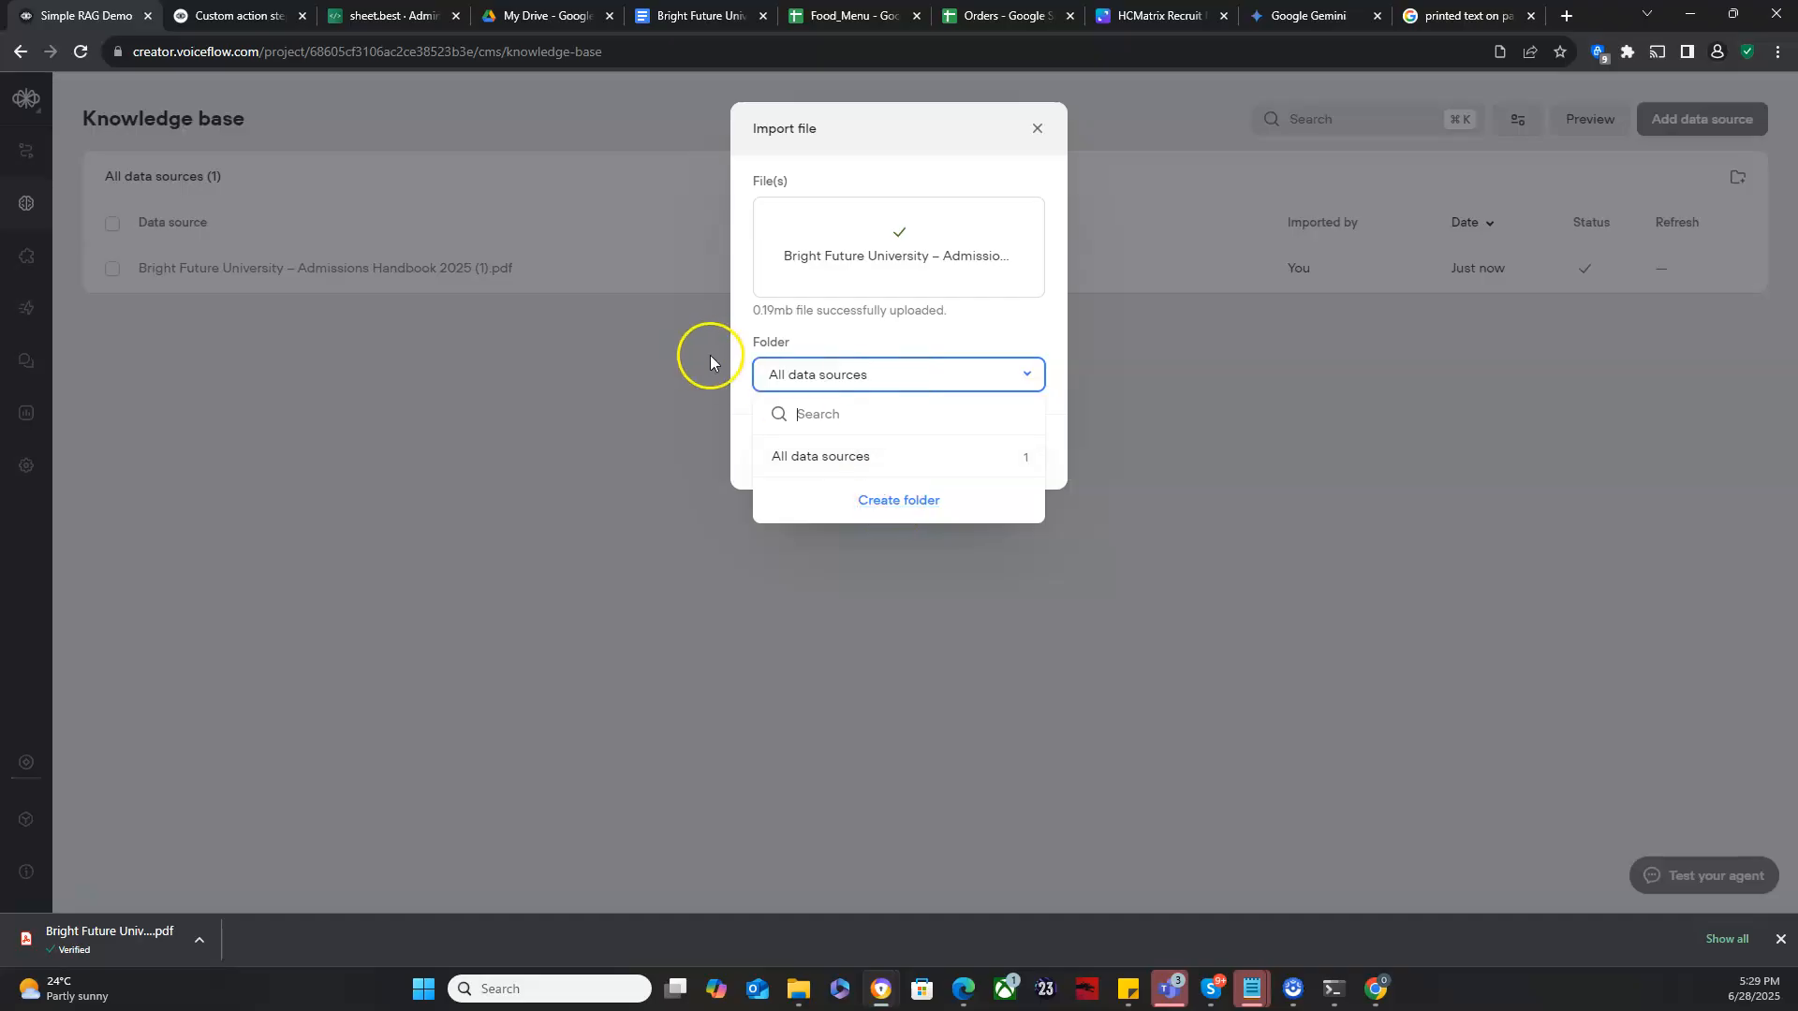
left_click(731, 376)
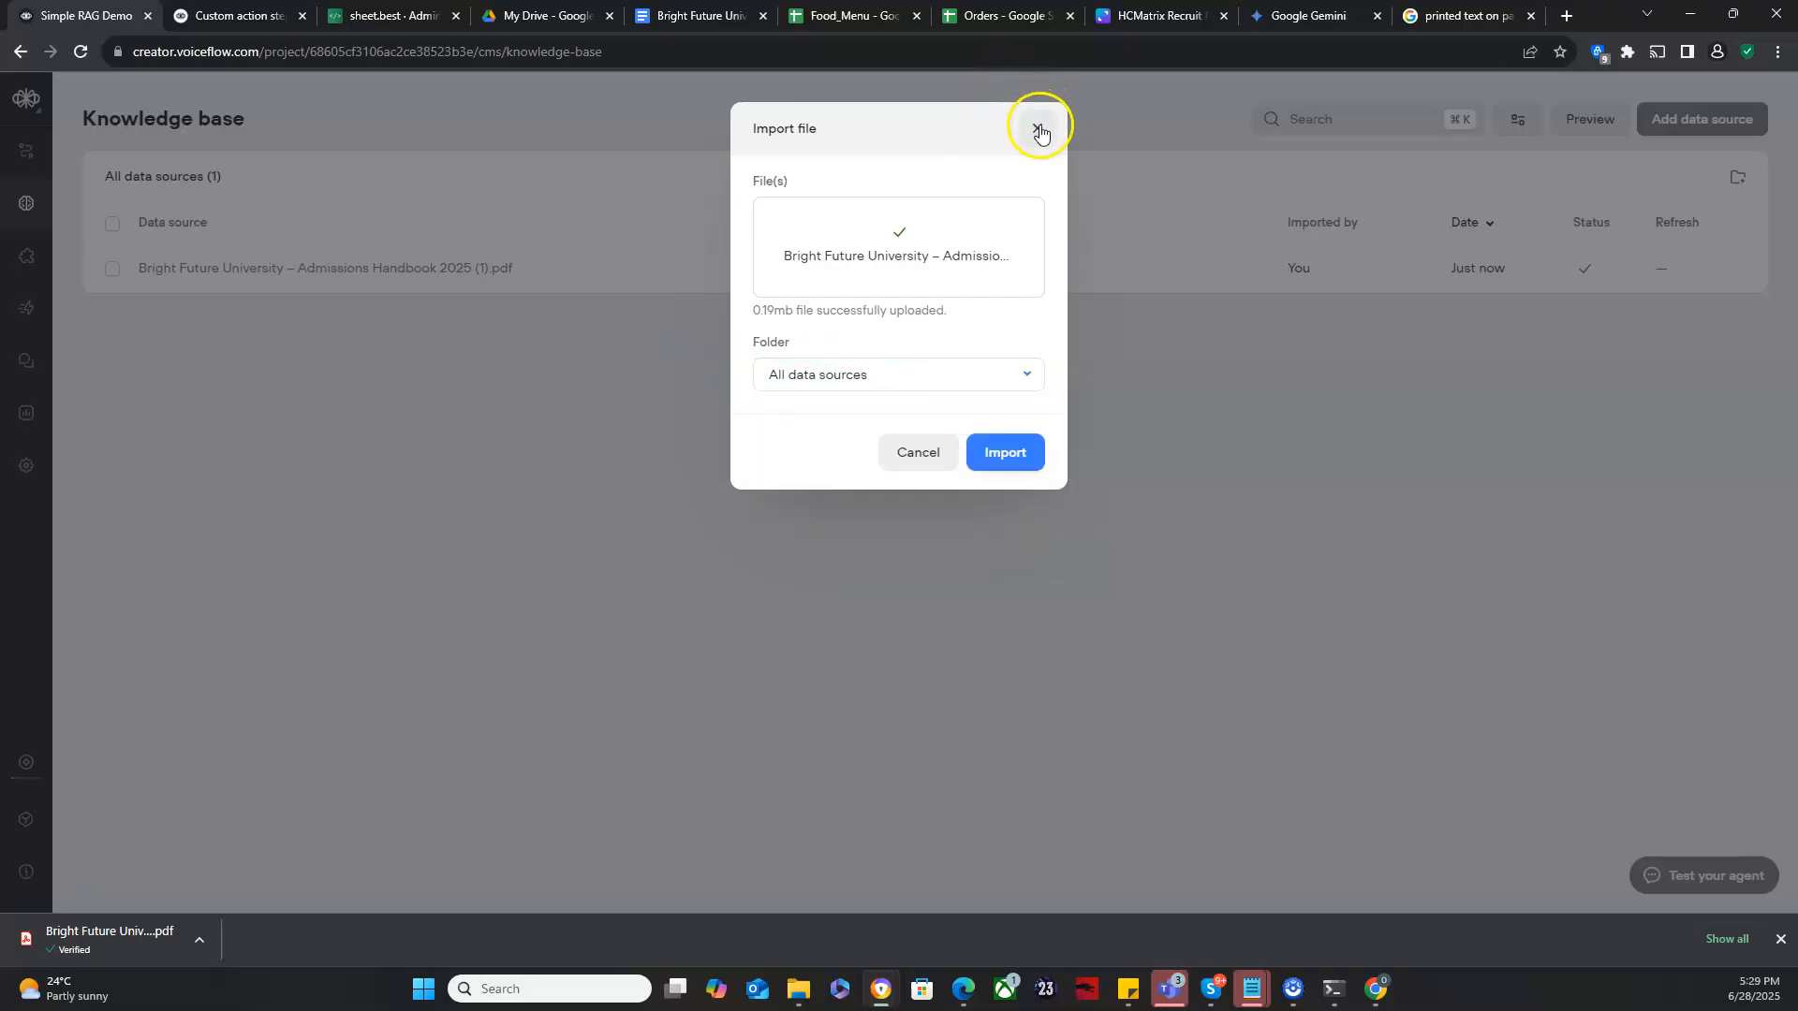
left_click(1038, 127)
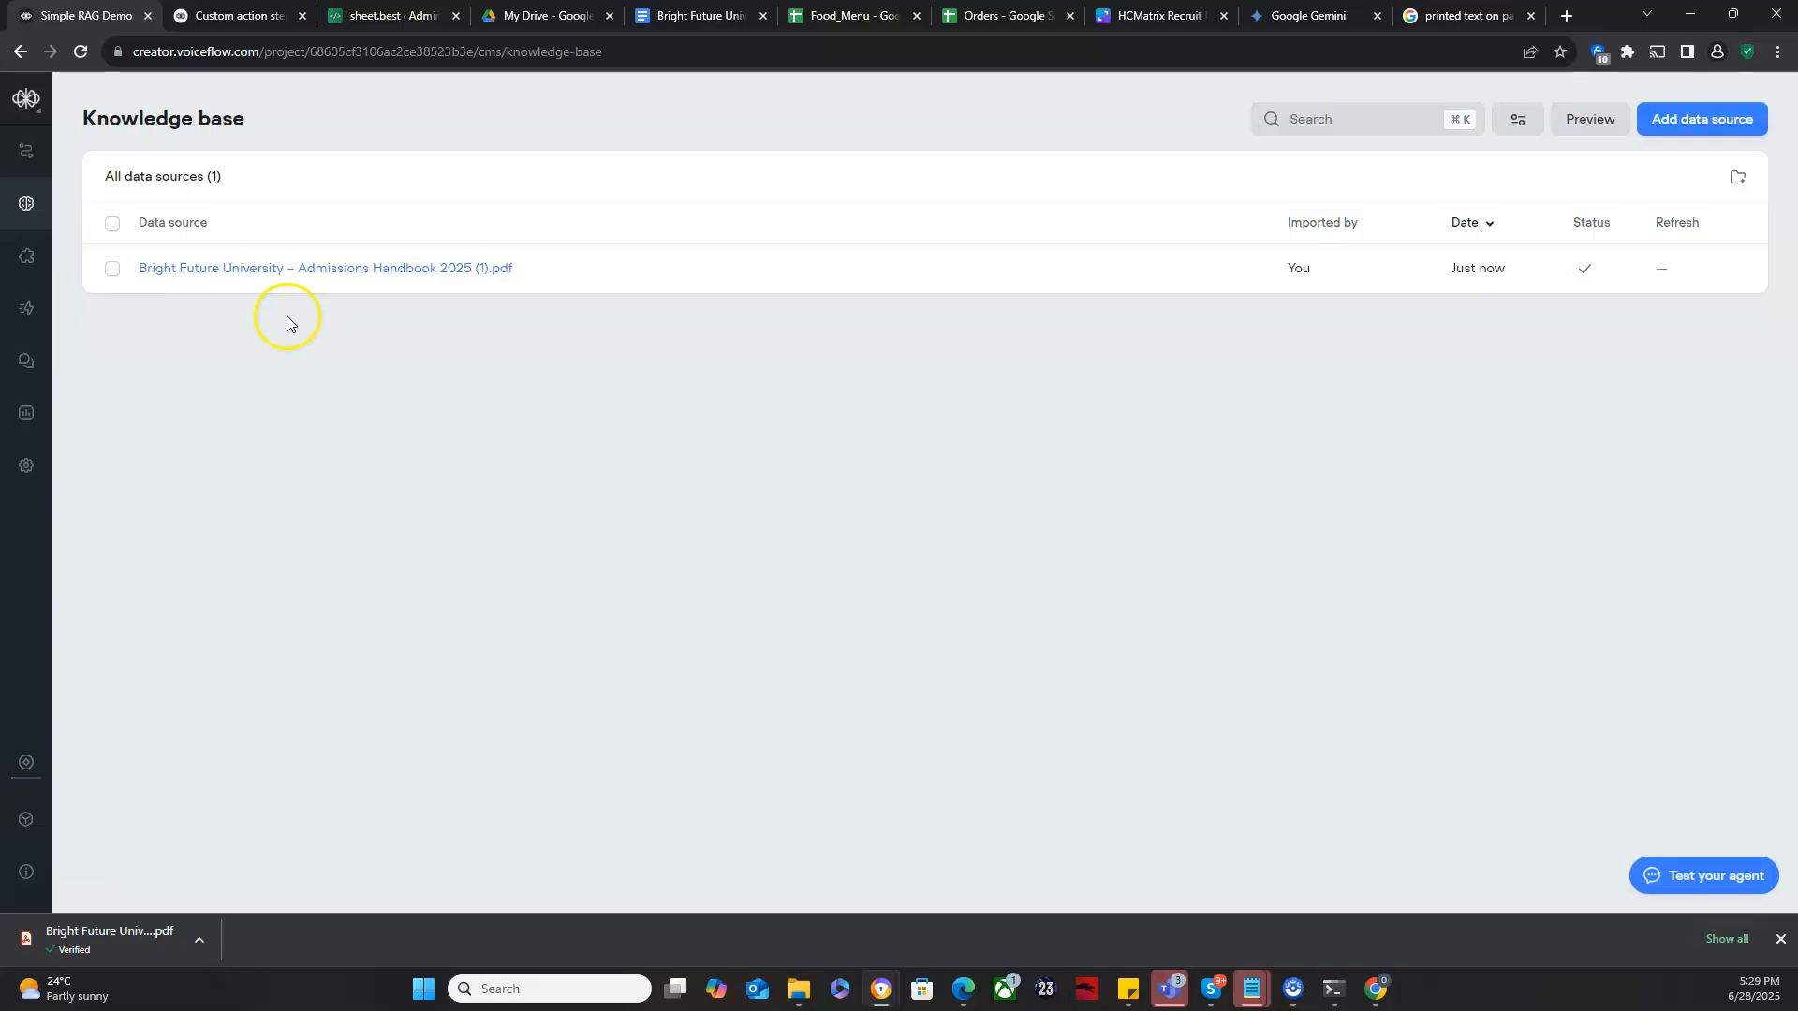
- Return to the agent canvas and add a KB search block beside the Start block
left_click(39, 151)
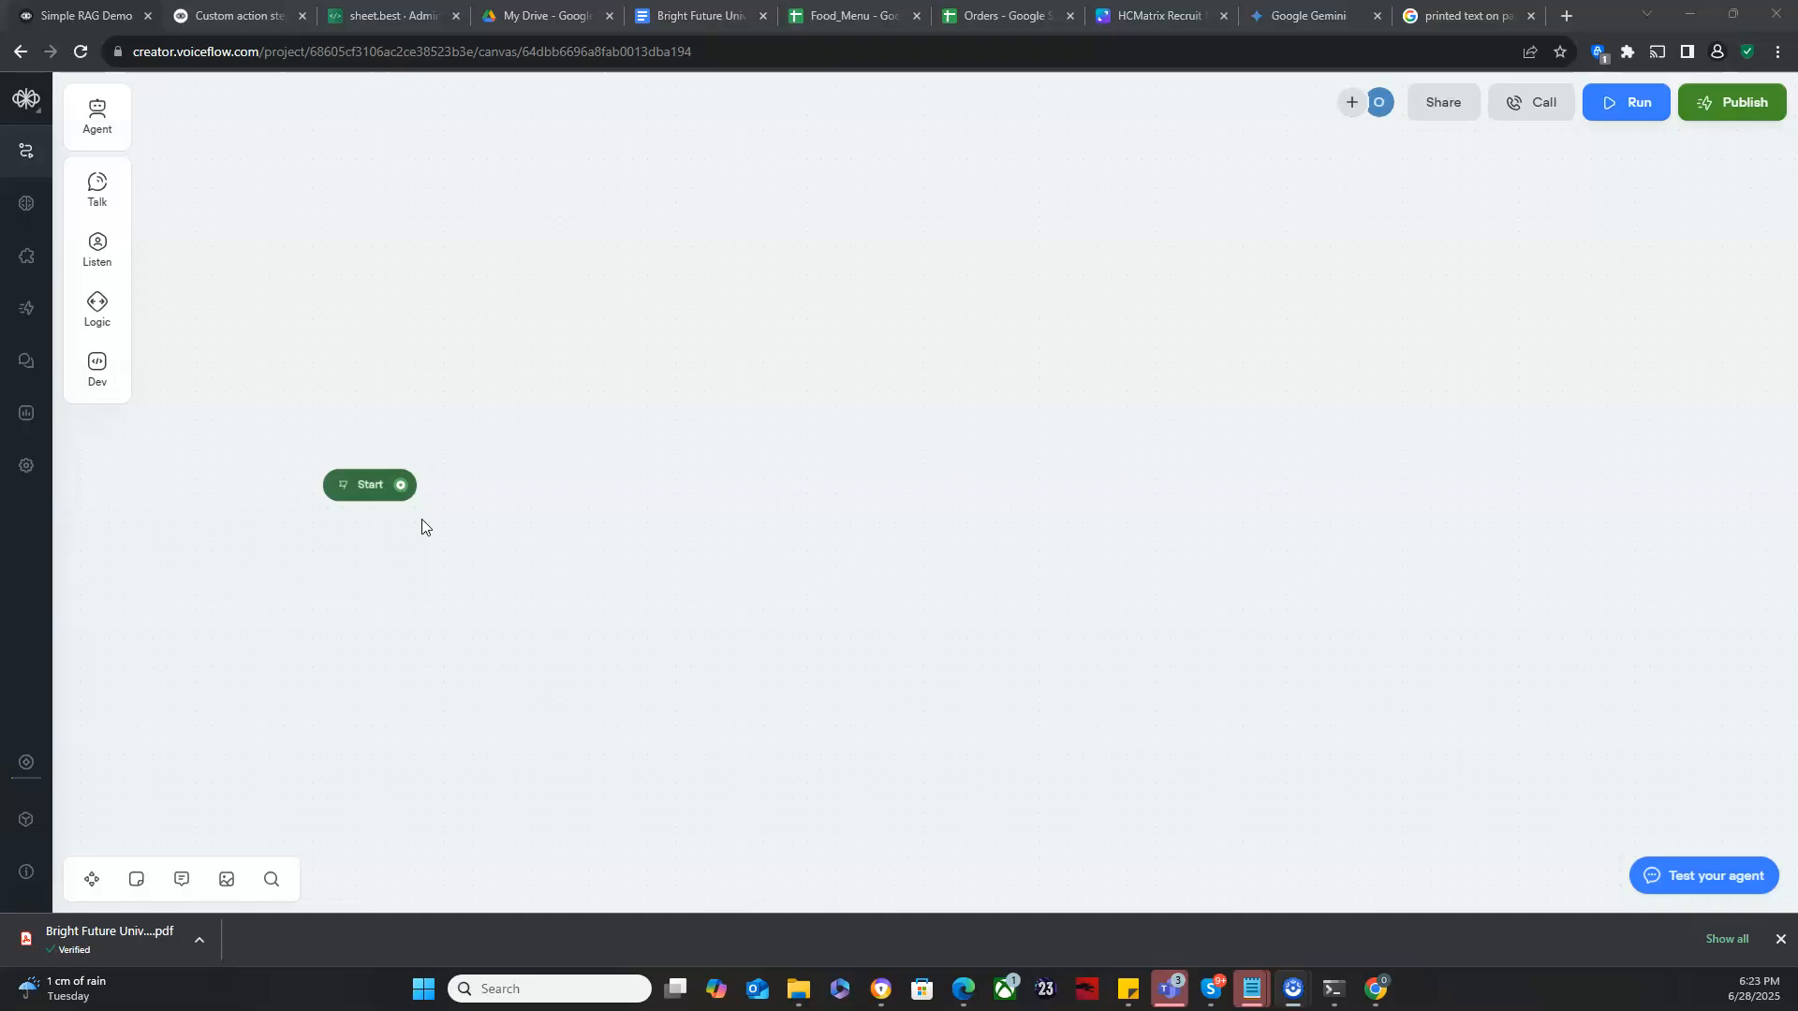
mouse_move(93, 362)
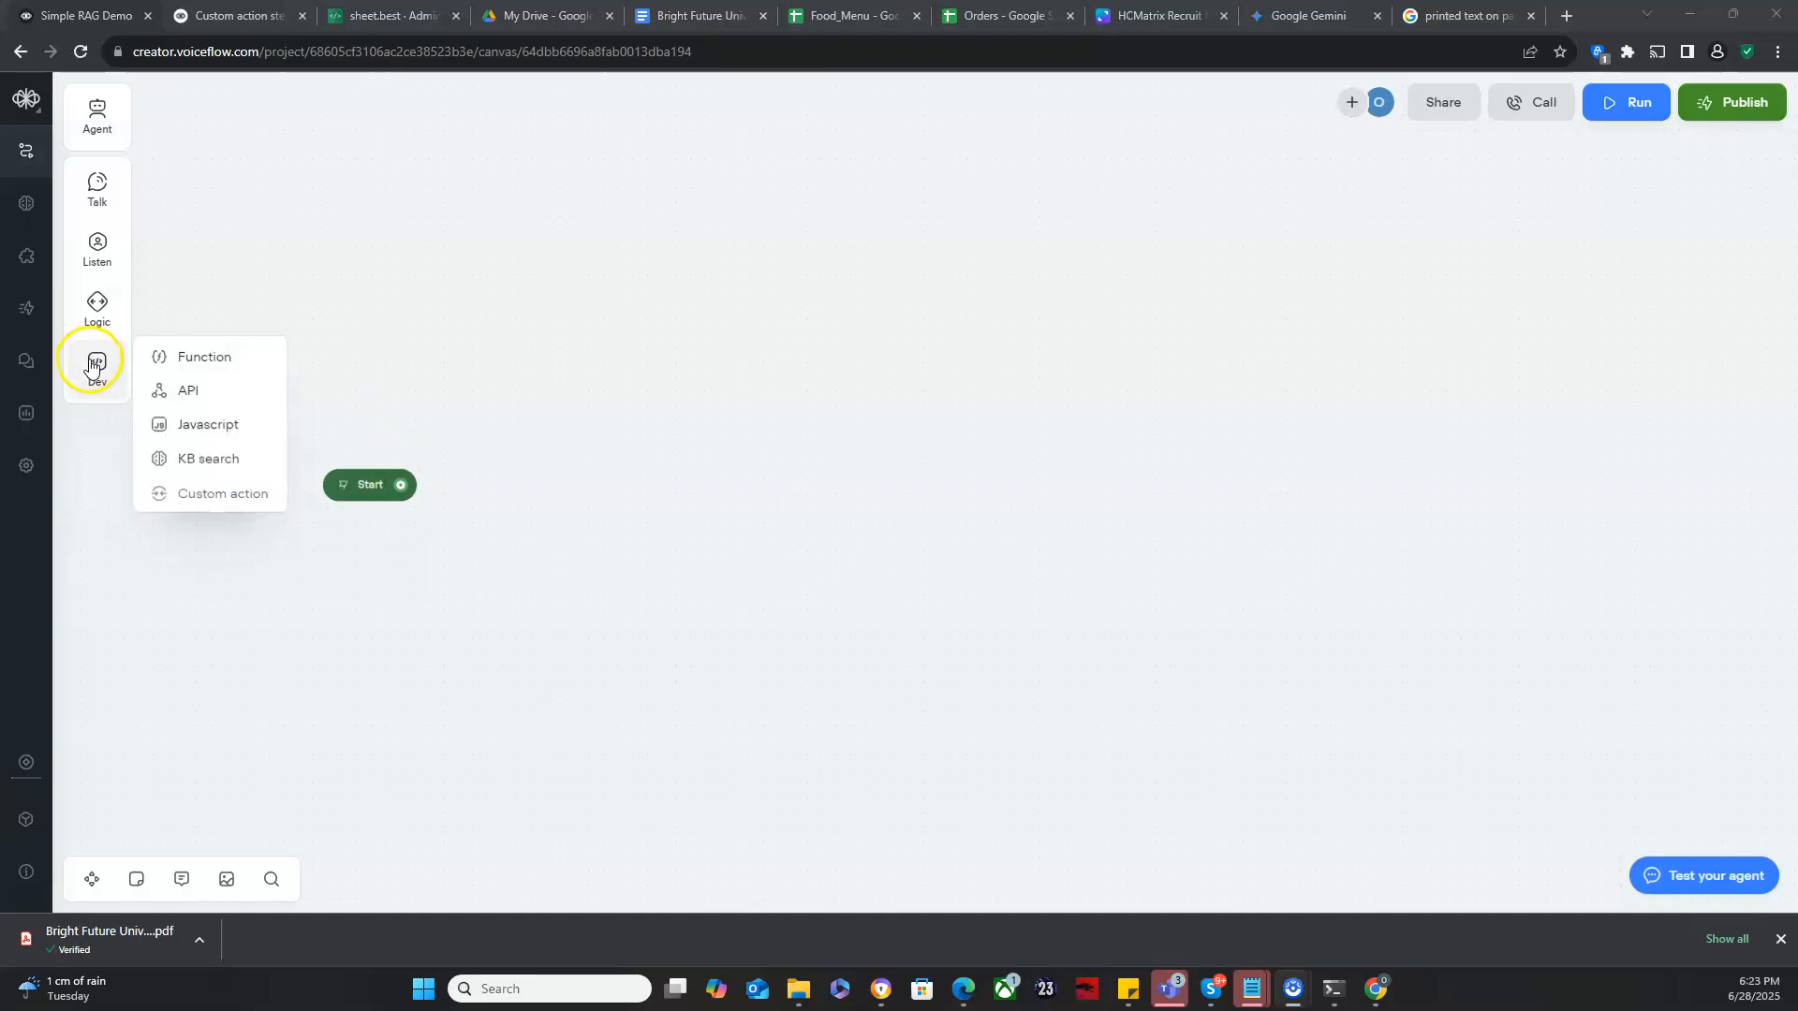
left_click_drag(185, 458, 673, 517)
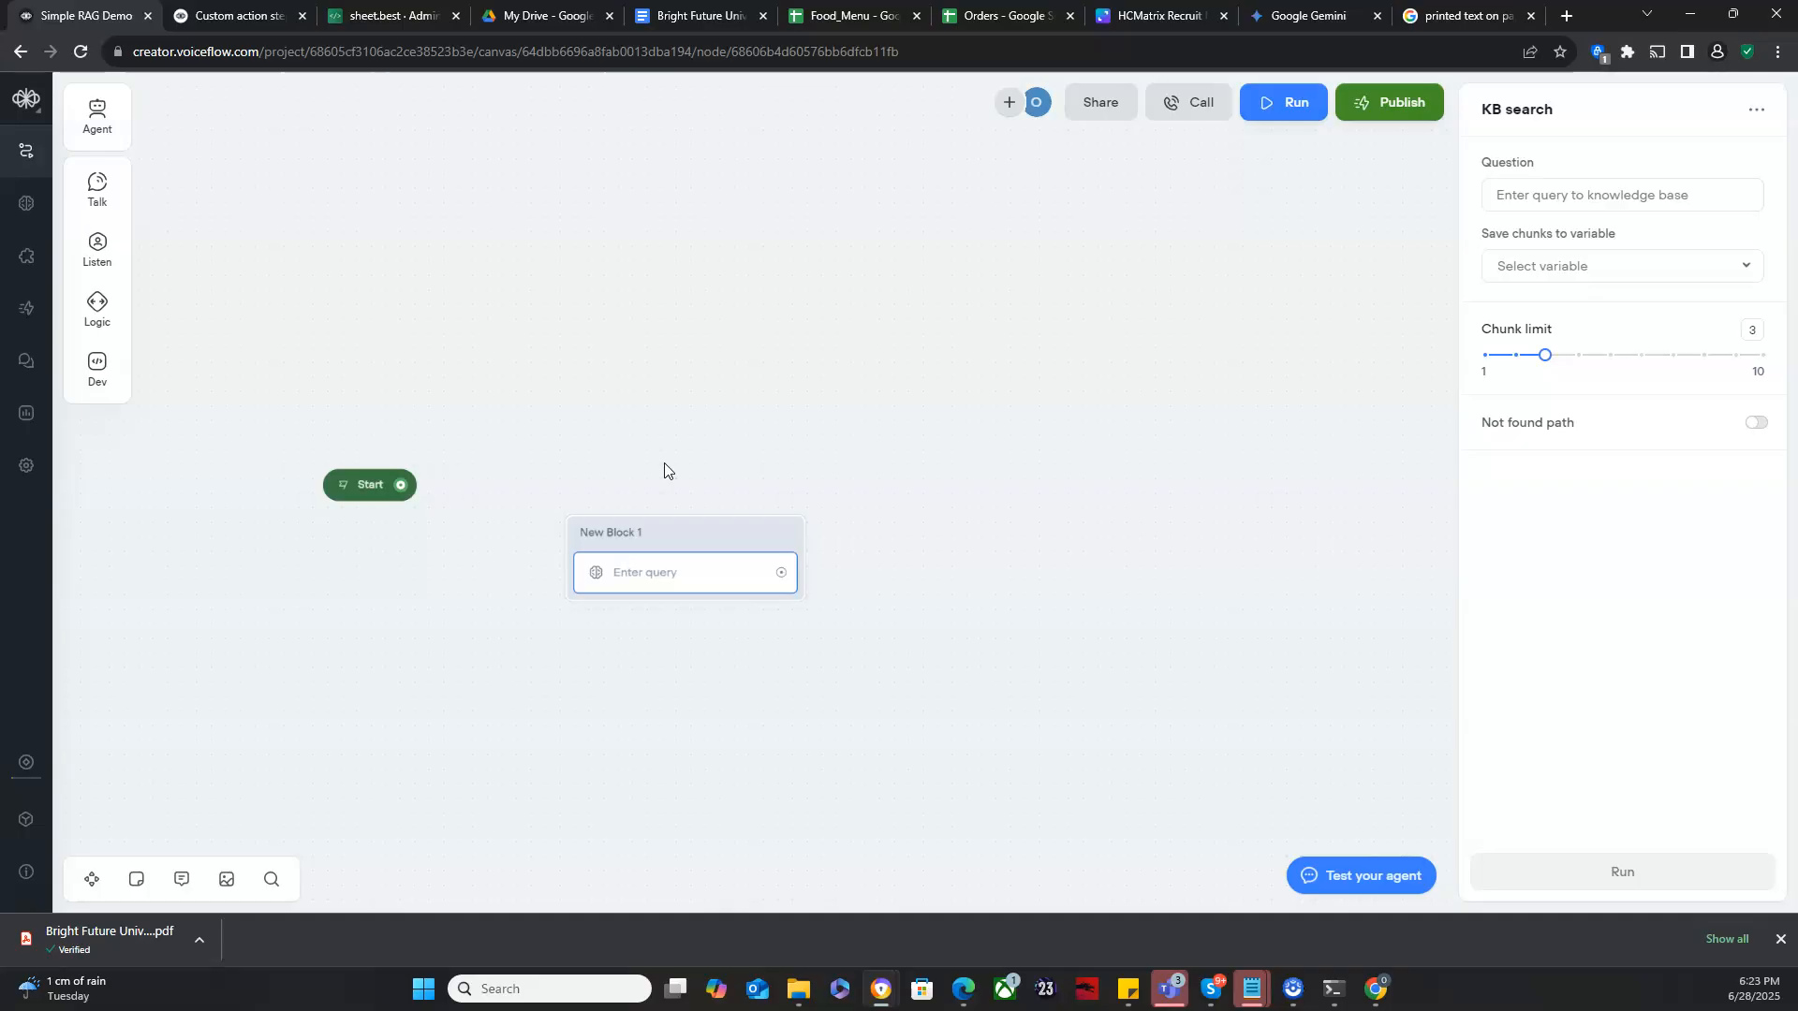
- Review the RAG process diagram in the Canva tab and return to the Voiceflow project
left_click(1159, 21)
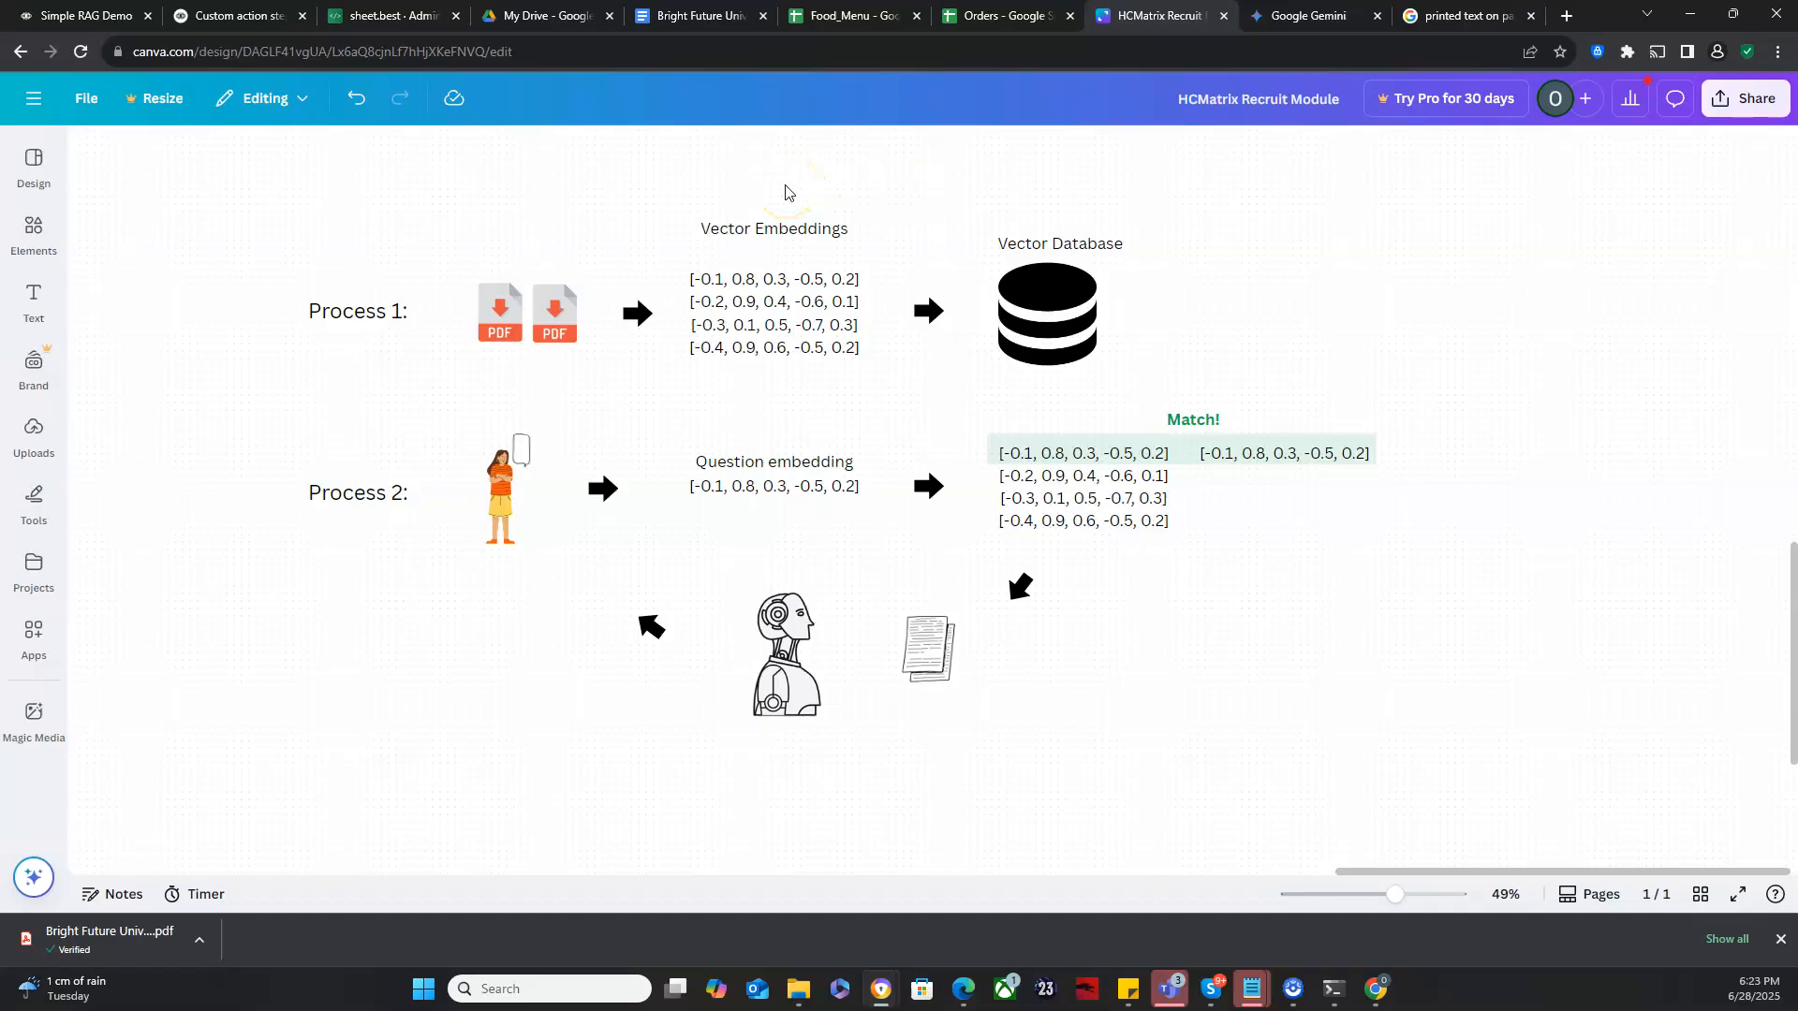
left_click(117, 11)
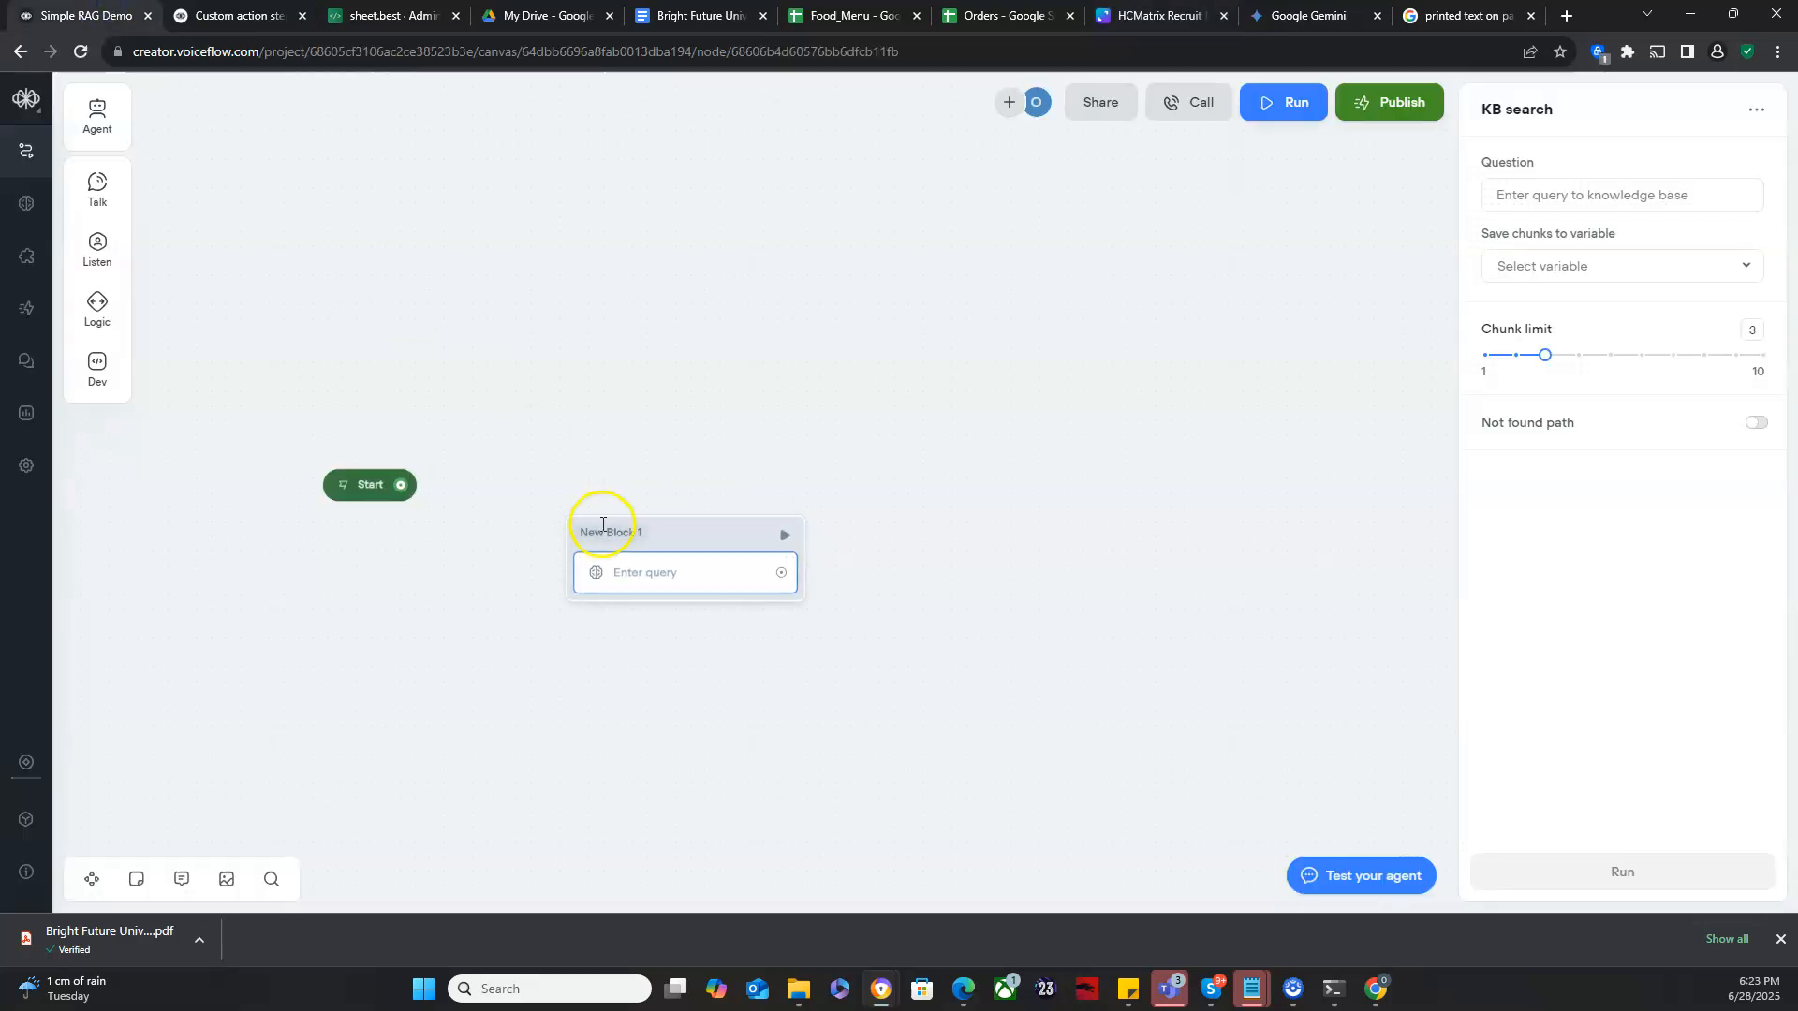
- Enter "What is the tuition for an undergrad?" as the KB search block's question
left_click(665, 577)
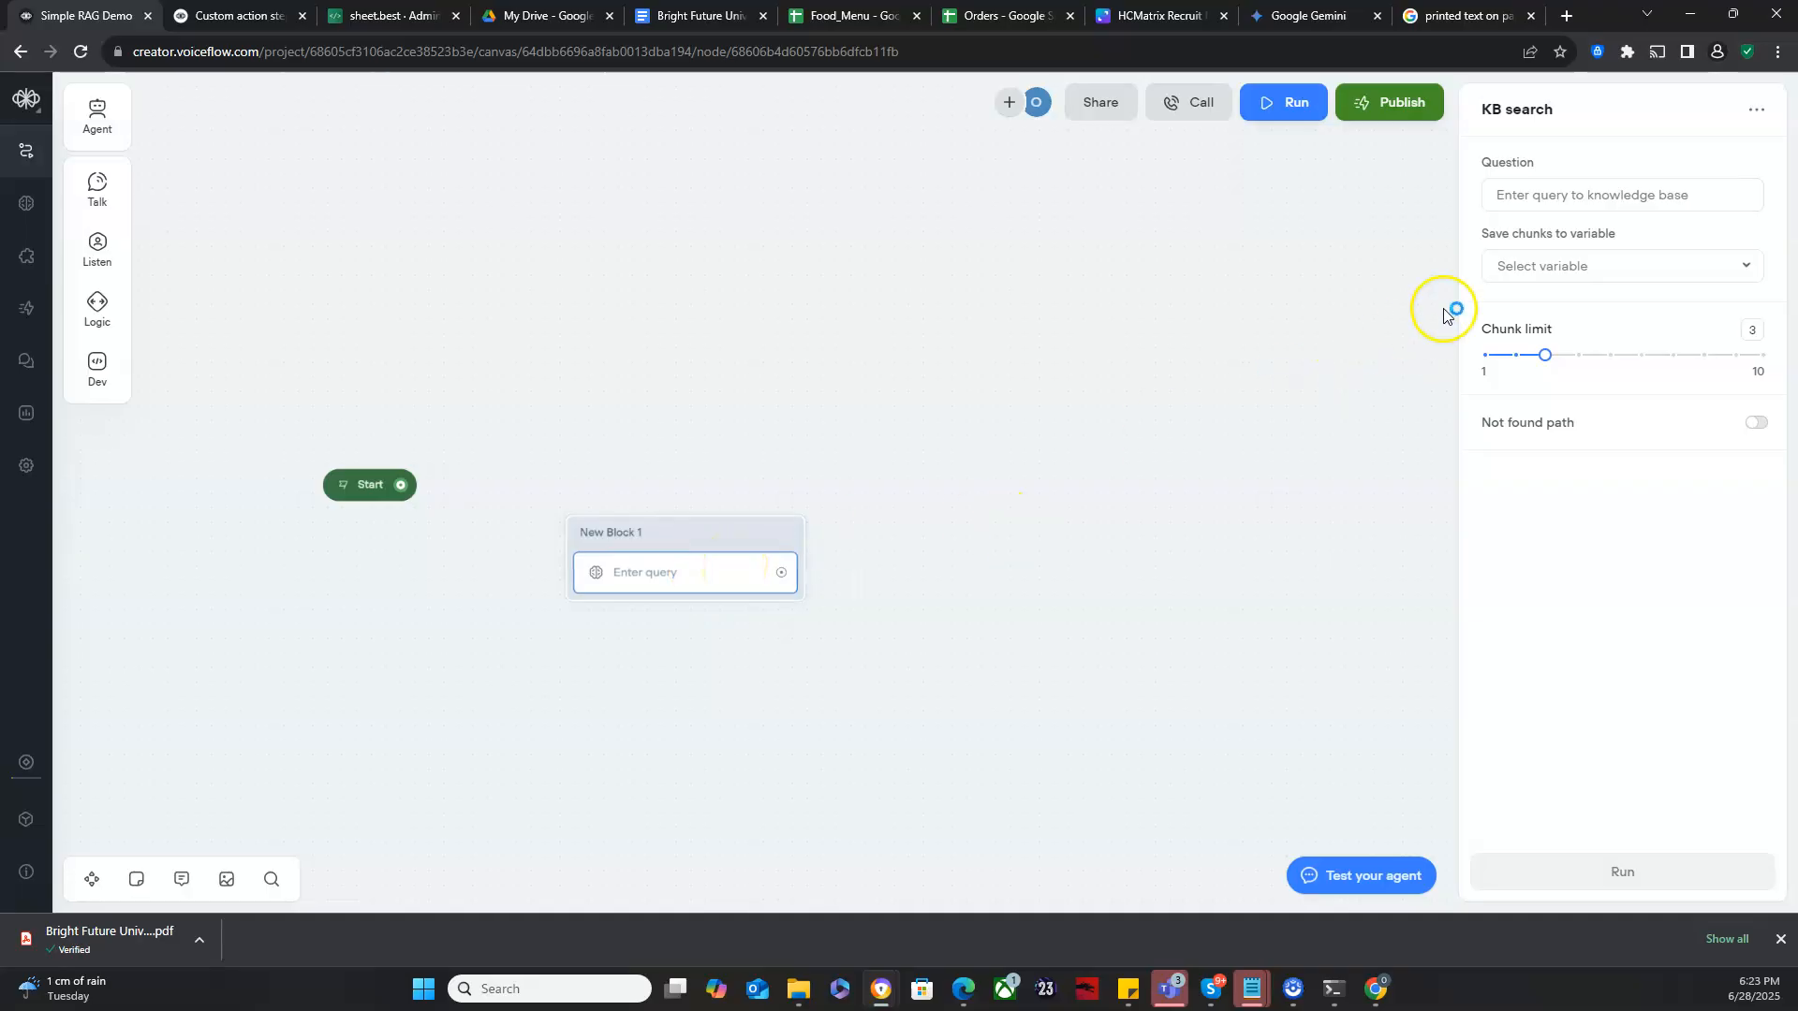
left_click(1542, 194)
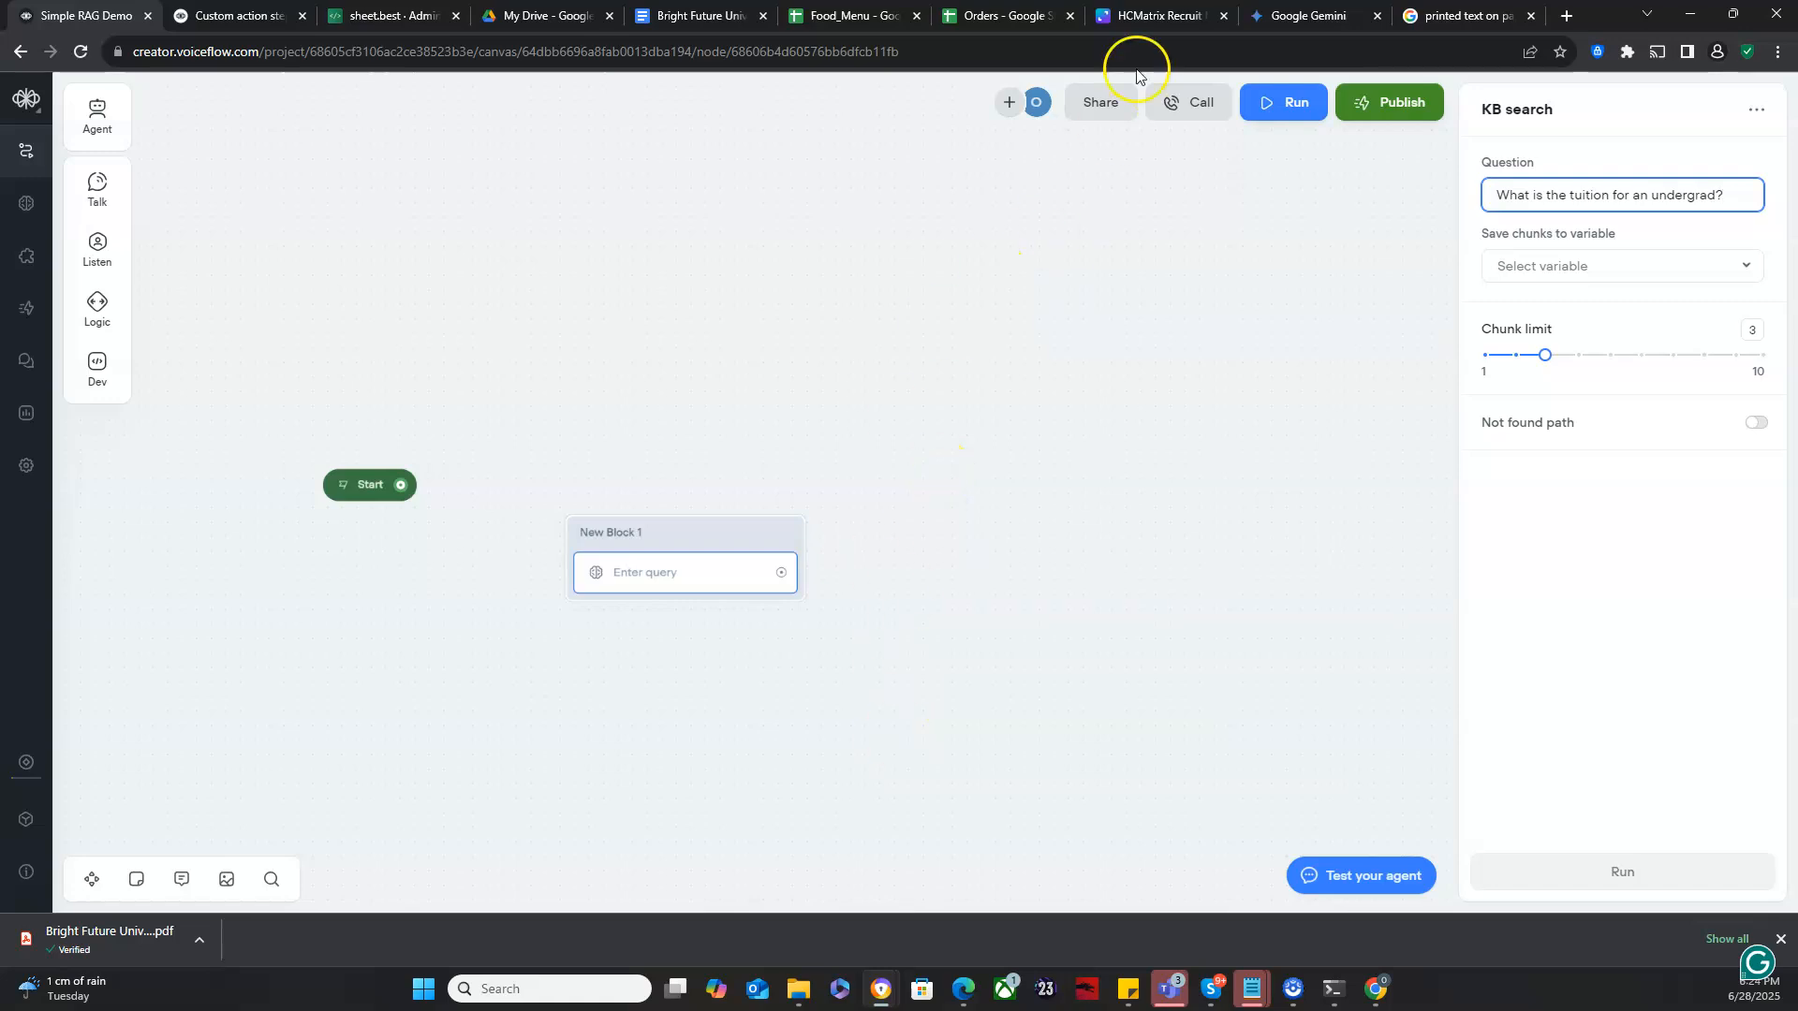
- Revisit the Canva RAG diagram and switch back to the Voiceflow canvas
left_click(1156, 13)
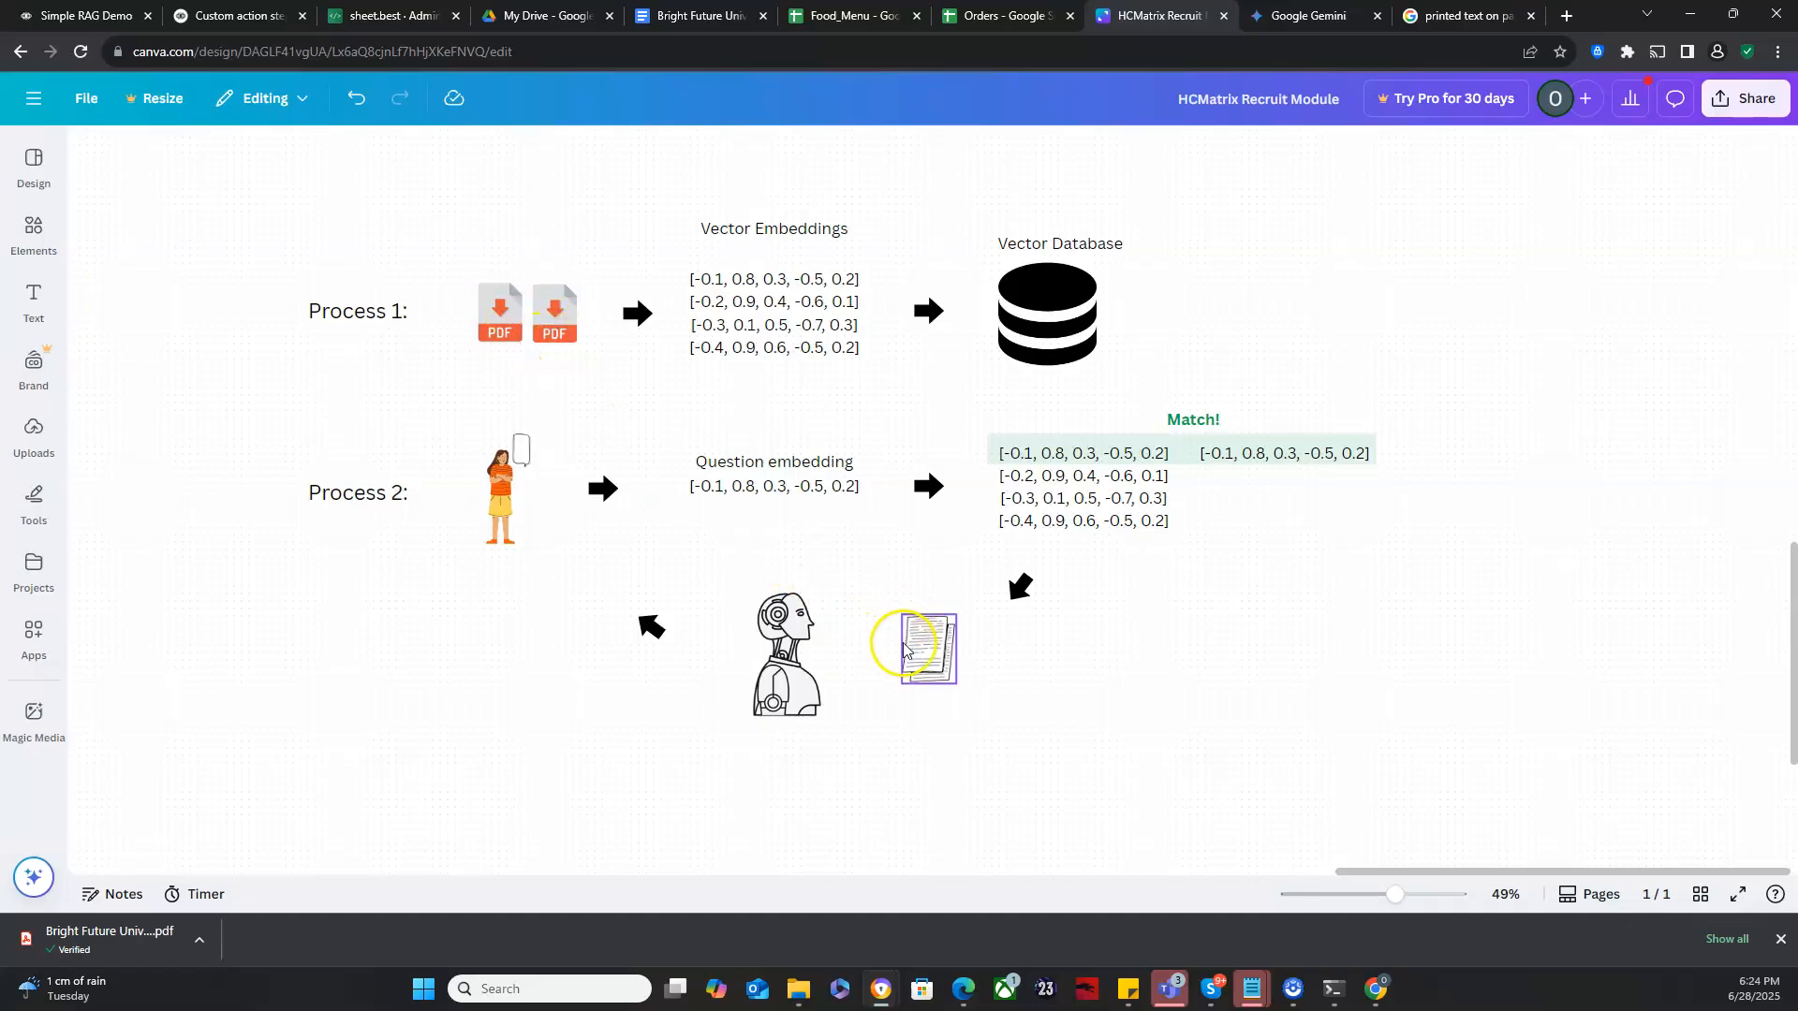
left_click(64, 6)
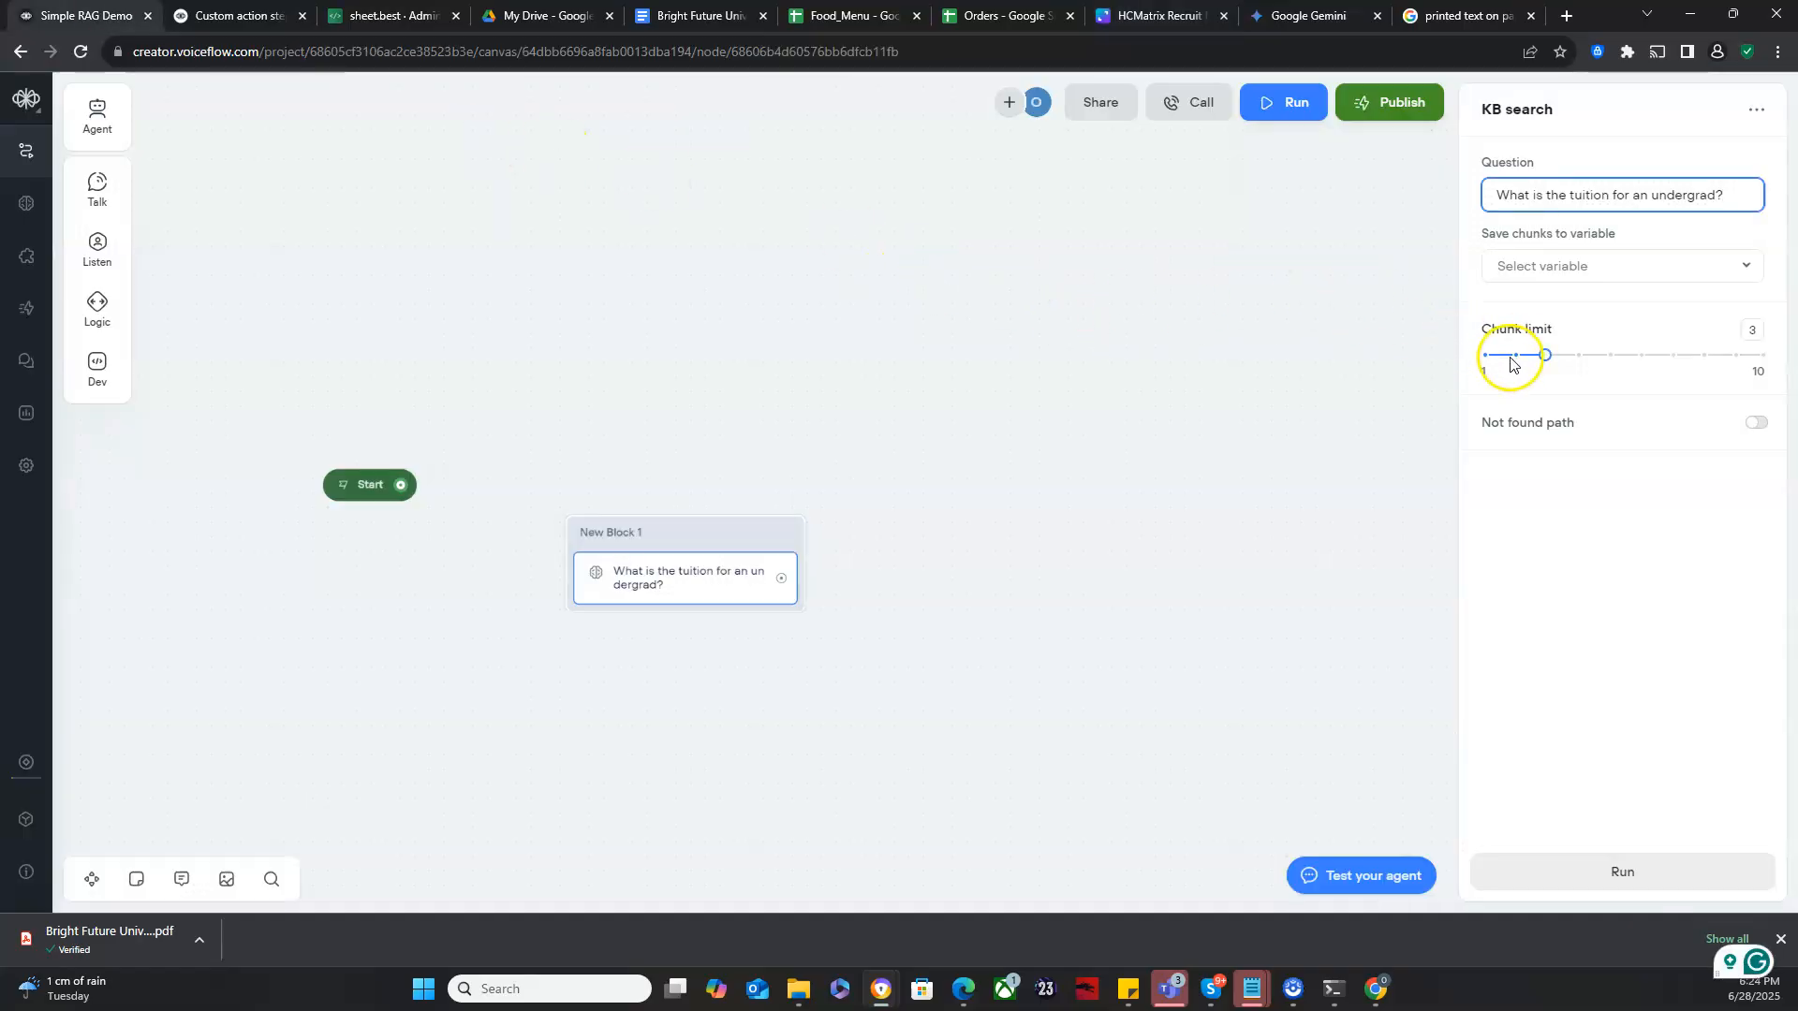
- Run the KB search block's test query with a chunk limit of 3
mouse_move(1542, 350)
left_mouse_down()
mouse_move(1527, 359)
mouse_move(1754, 356)
mouse_move(1537, 363)
left_mouse_up()
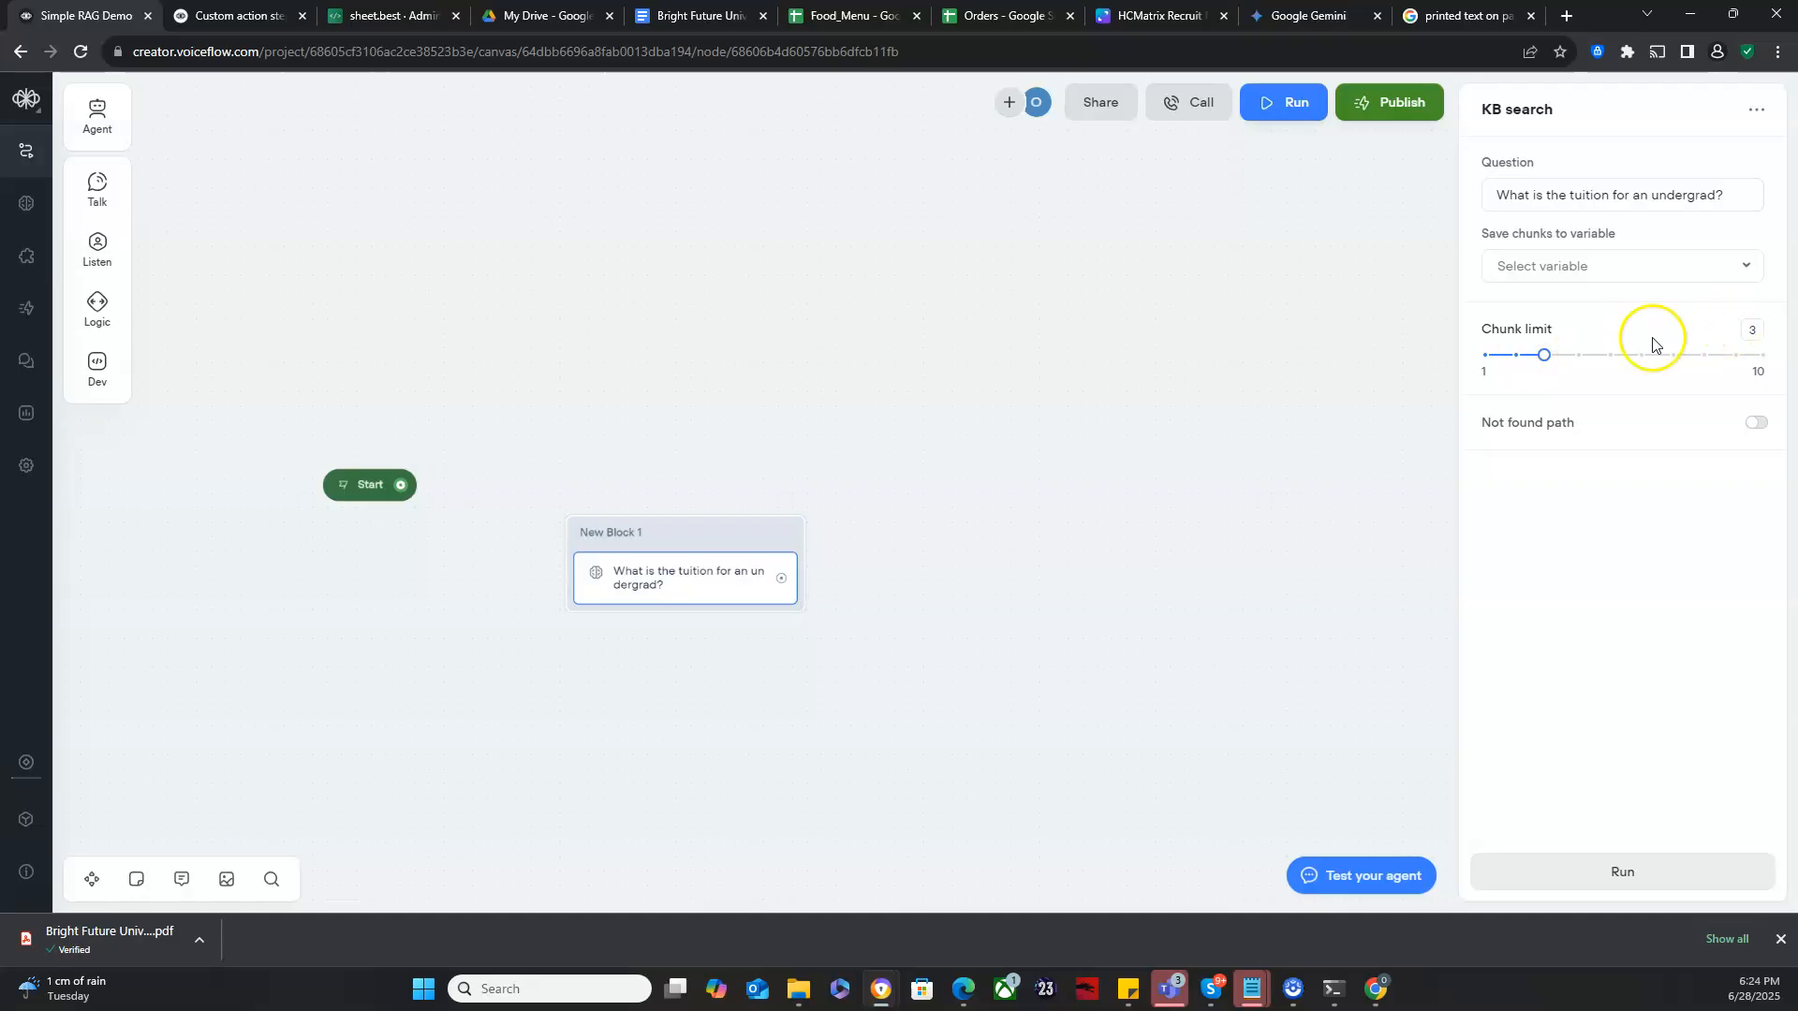
left_click(1585, 279)
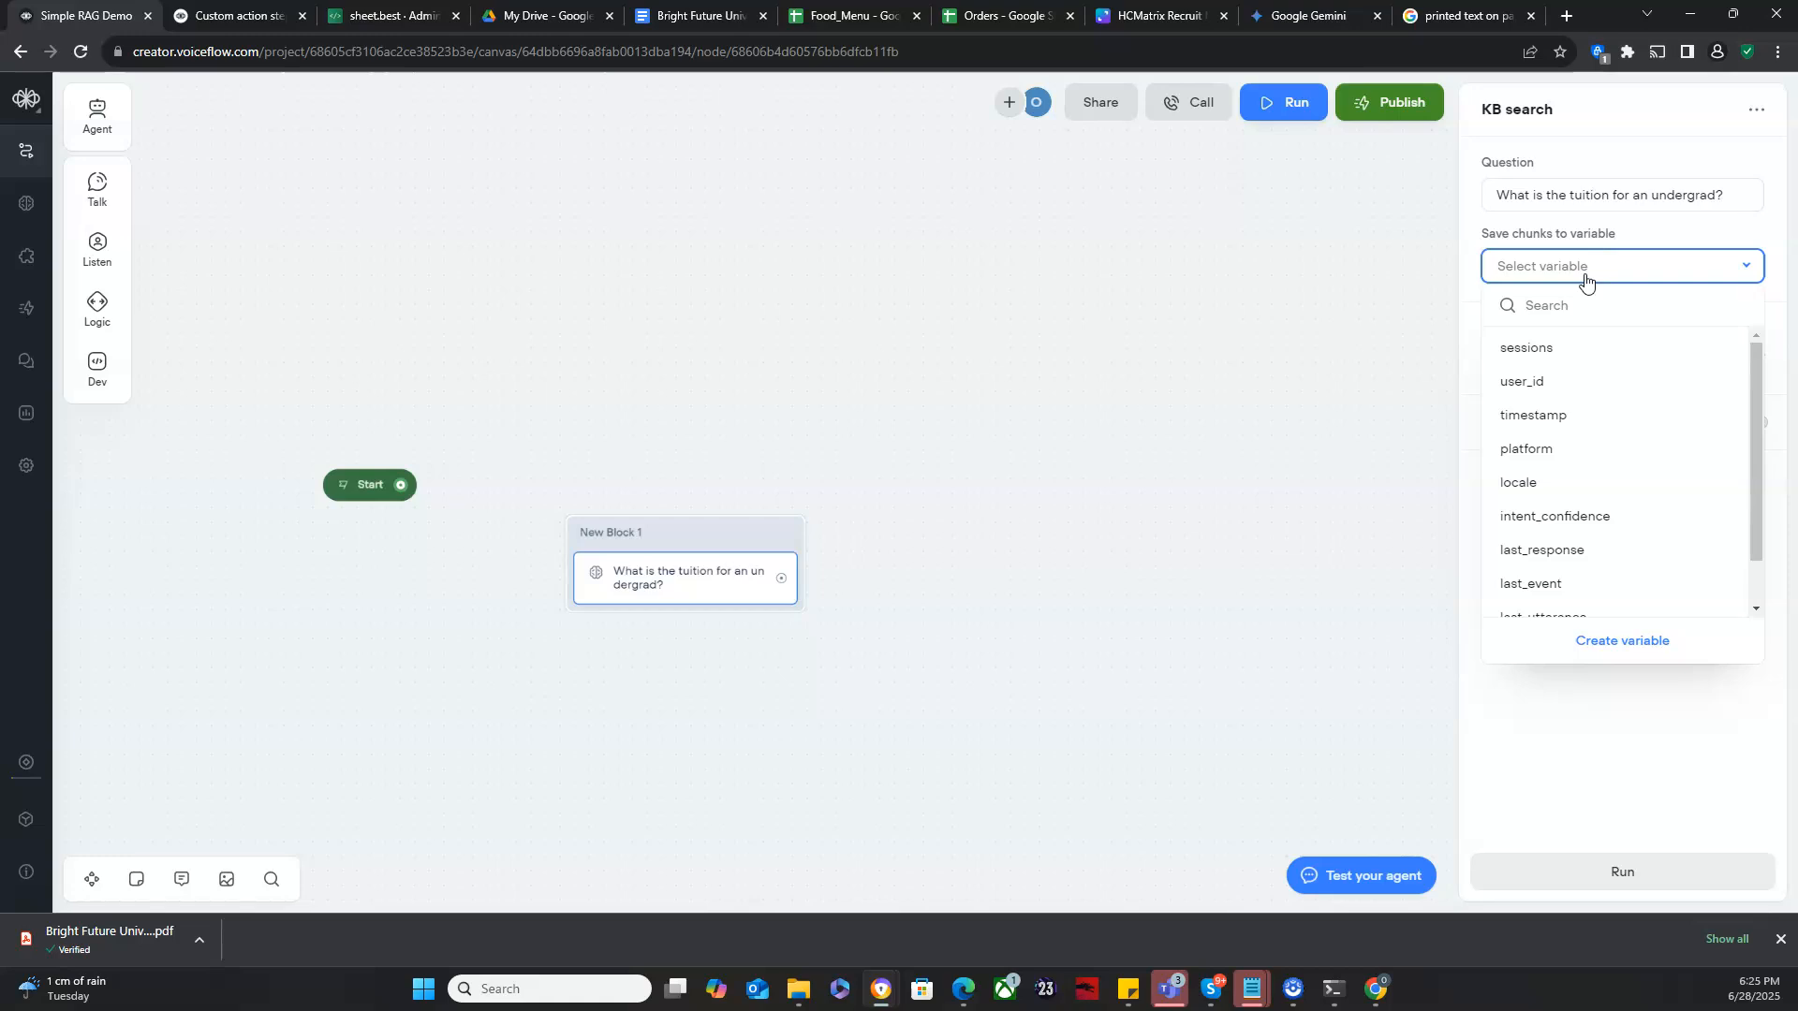
left_click(1554, 777)
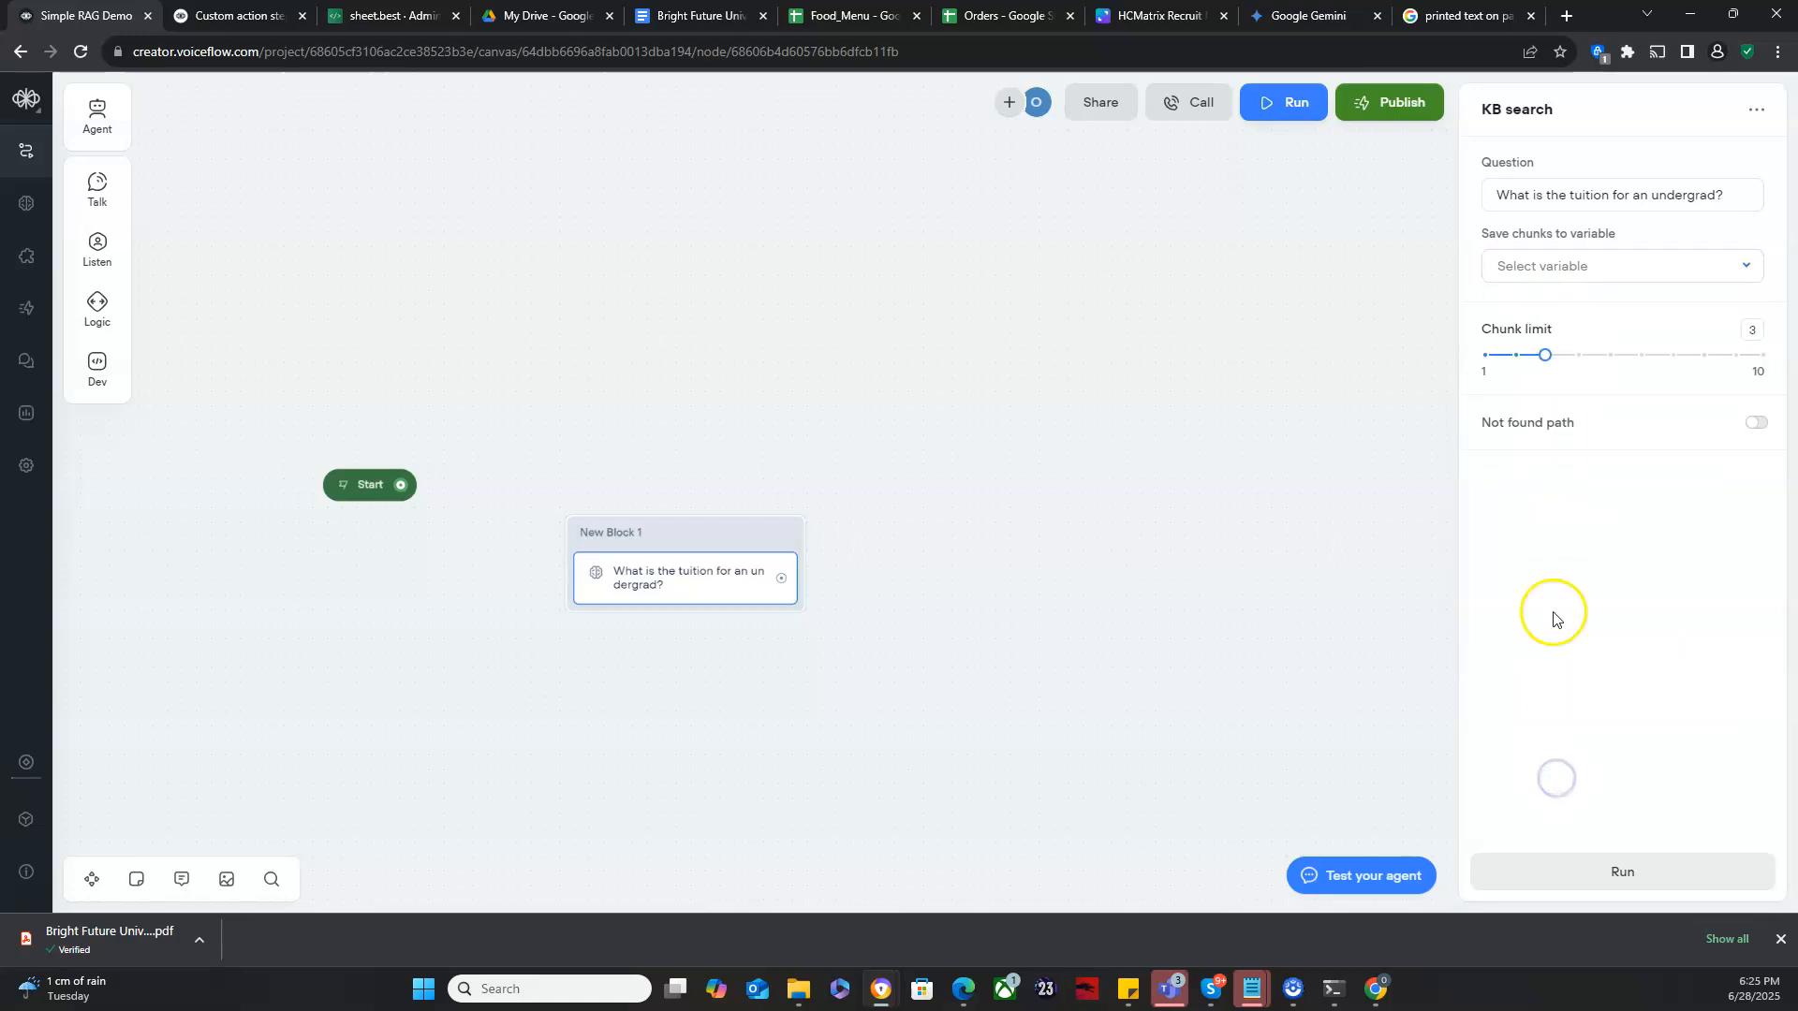
left_click(1597, 874)
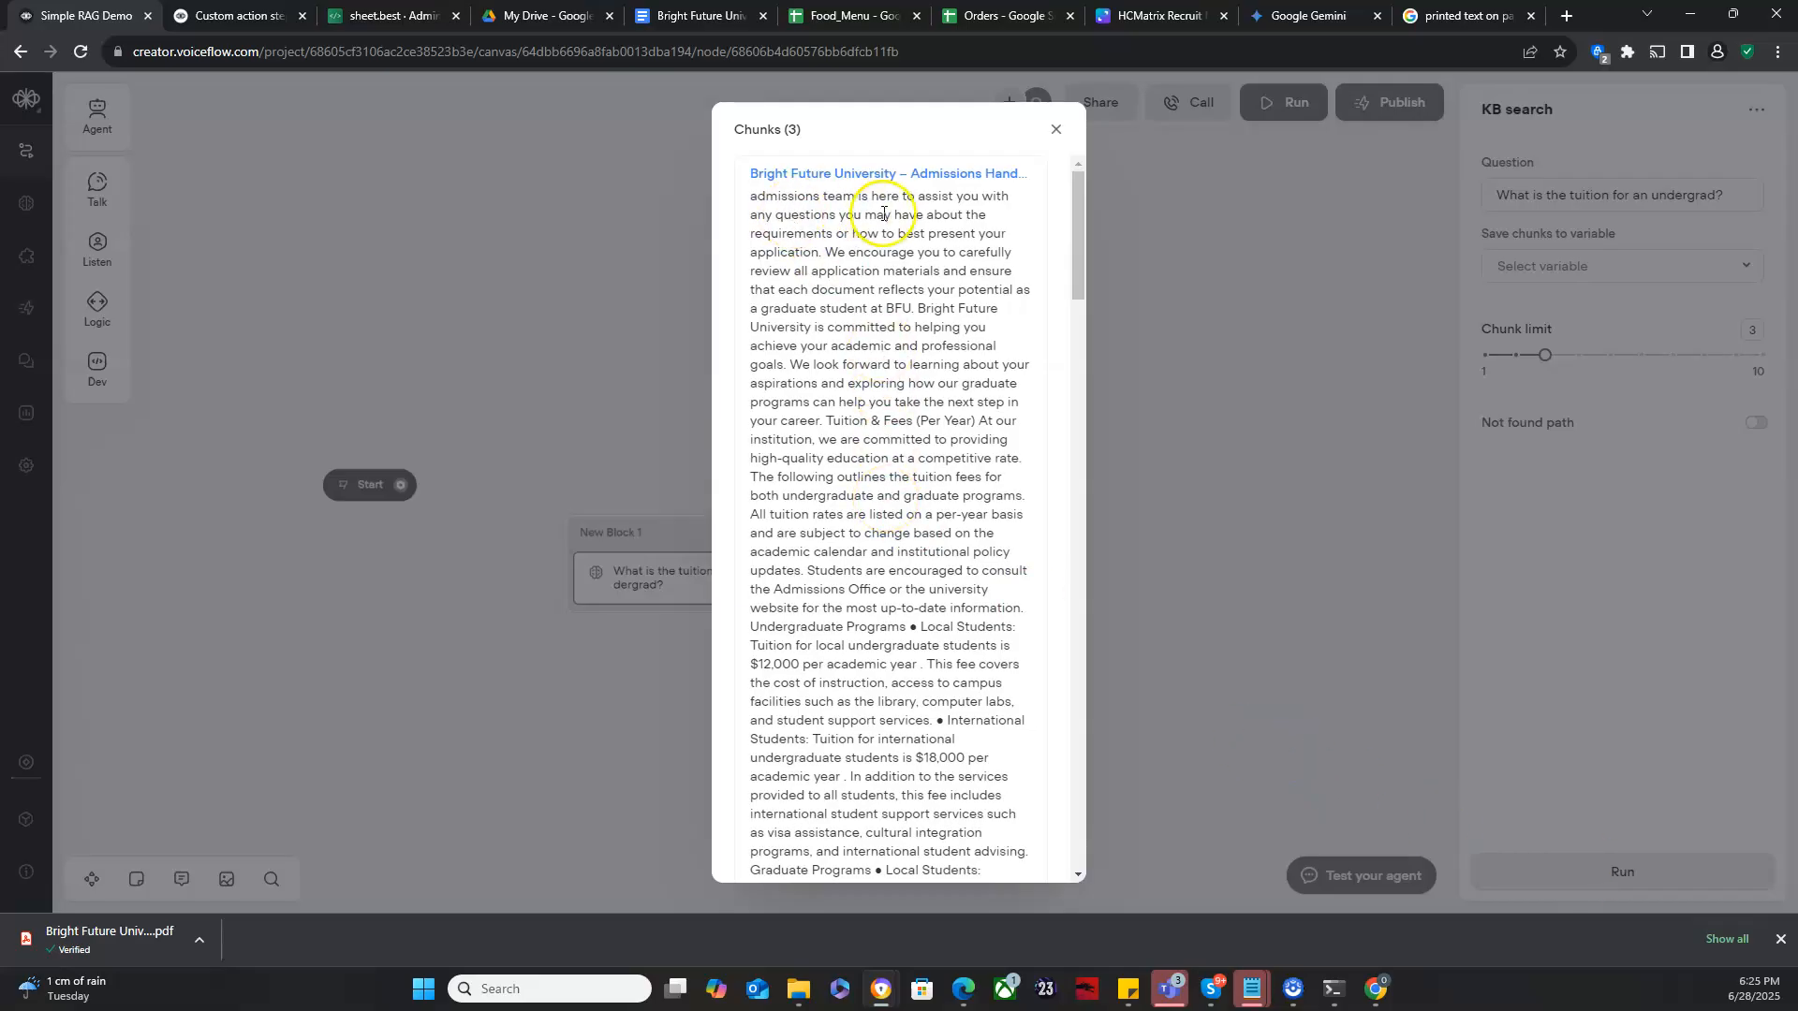
- Read through the retrieved chunks and their chunk scores, highlighting the tuition passages, then close the chunks window
scroll(969, 422, "down", 4)
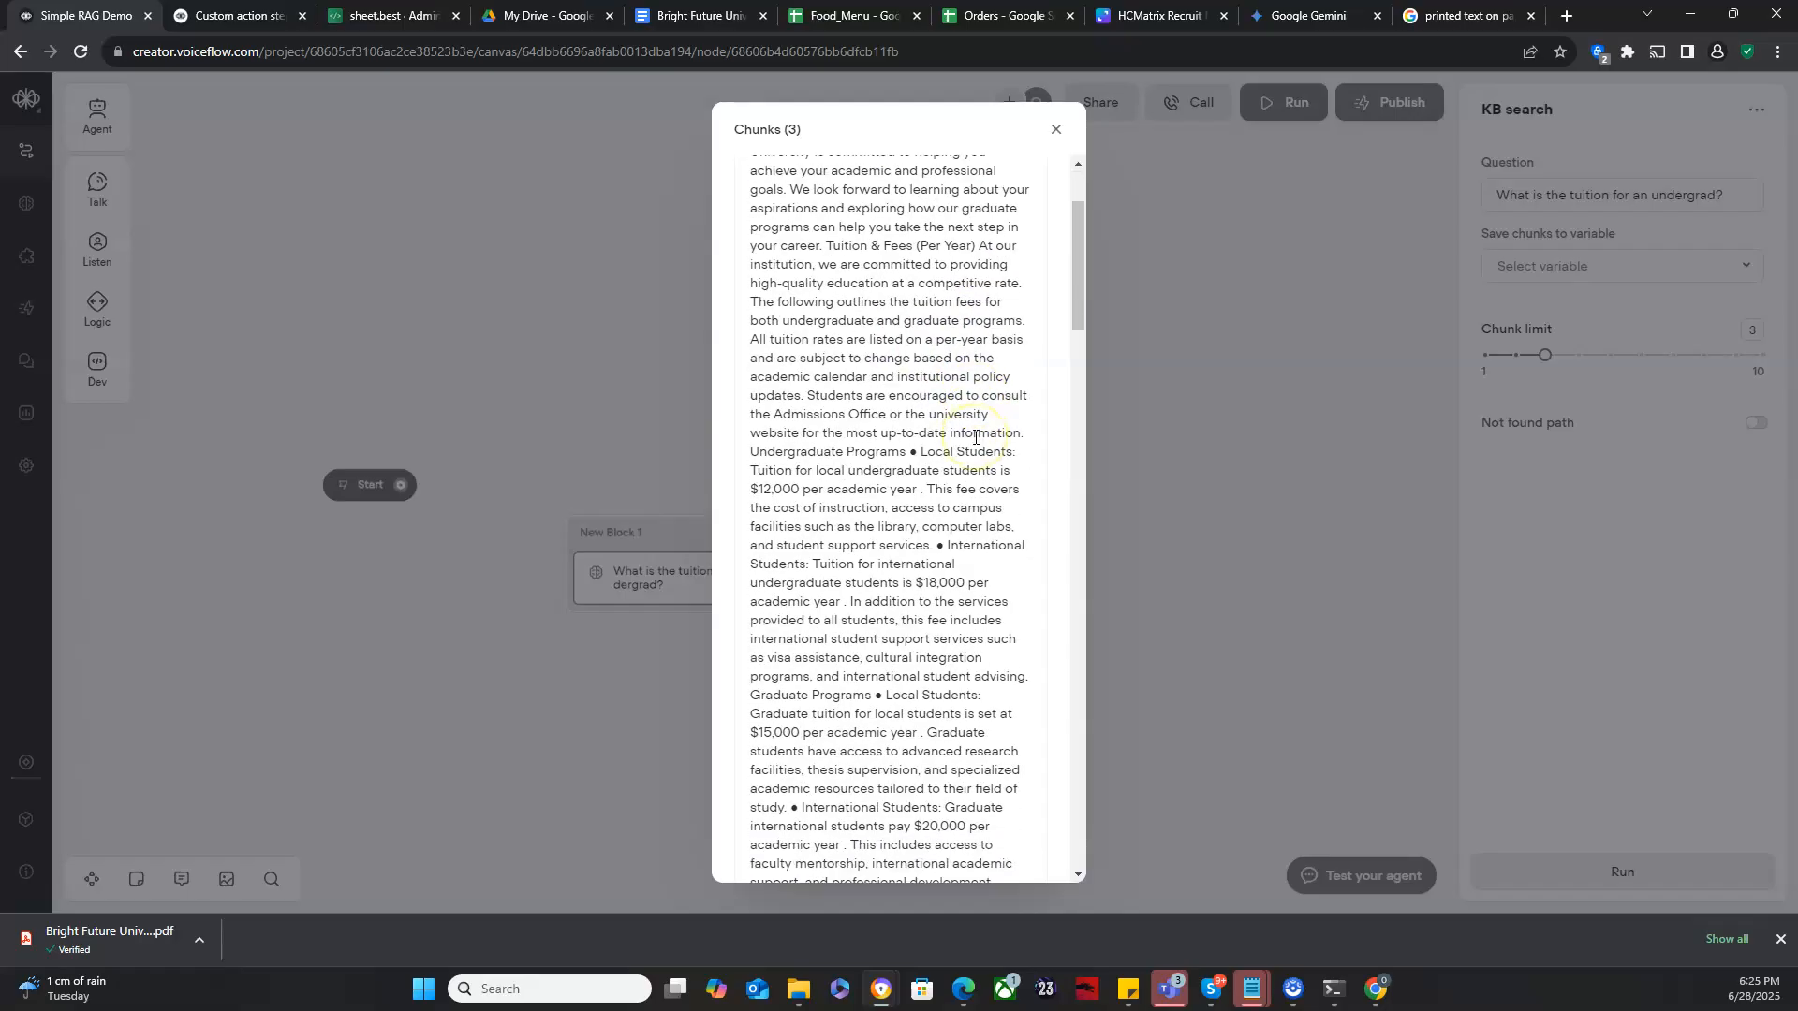
scroll(975, 437, "up", 3)
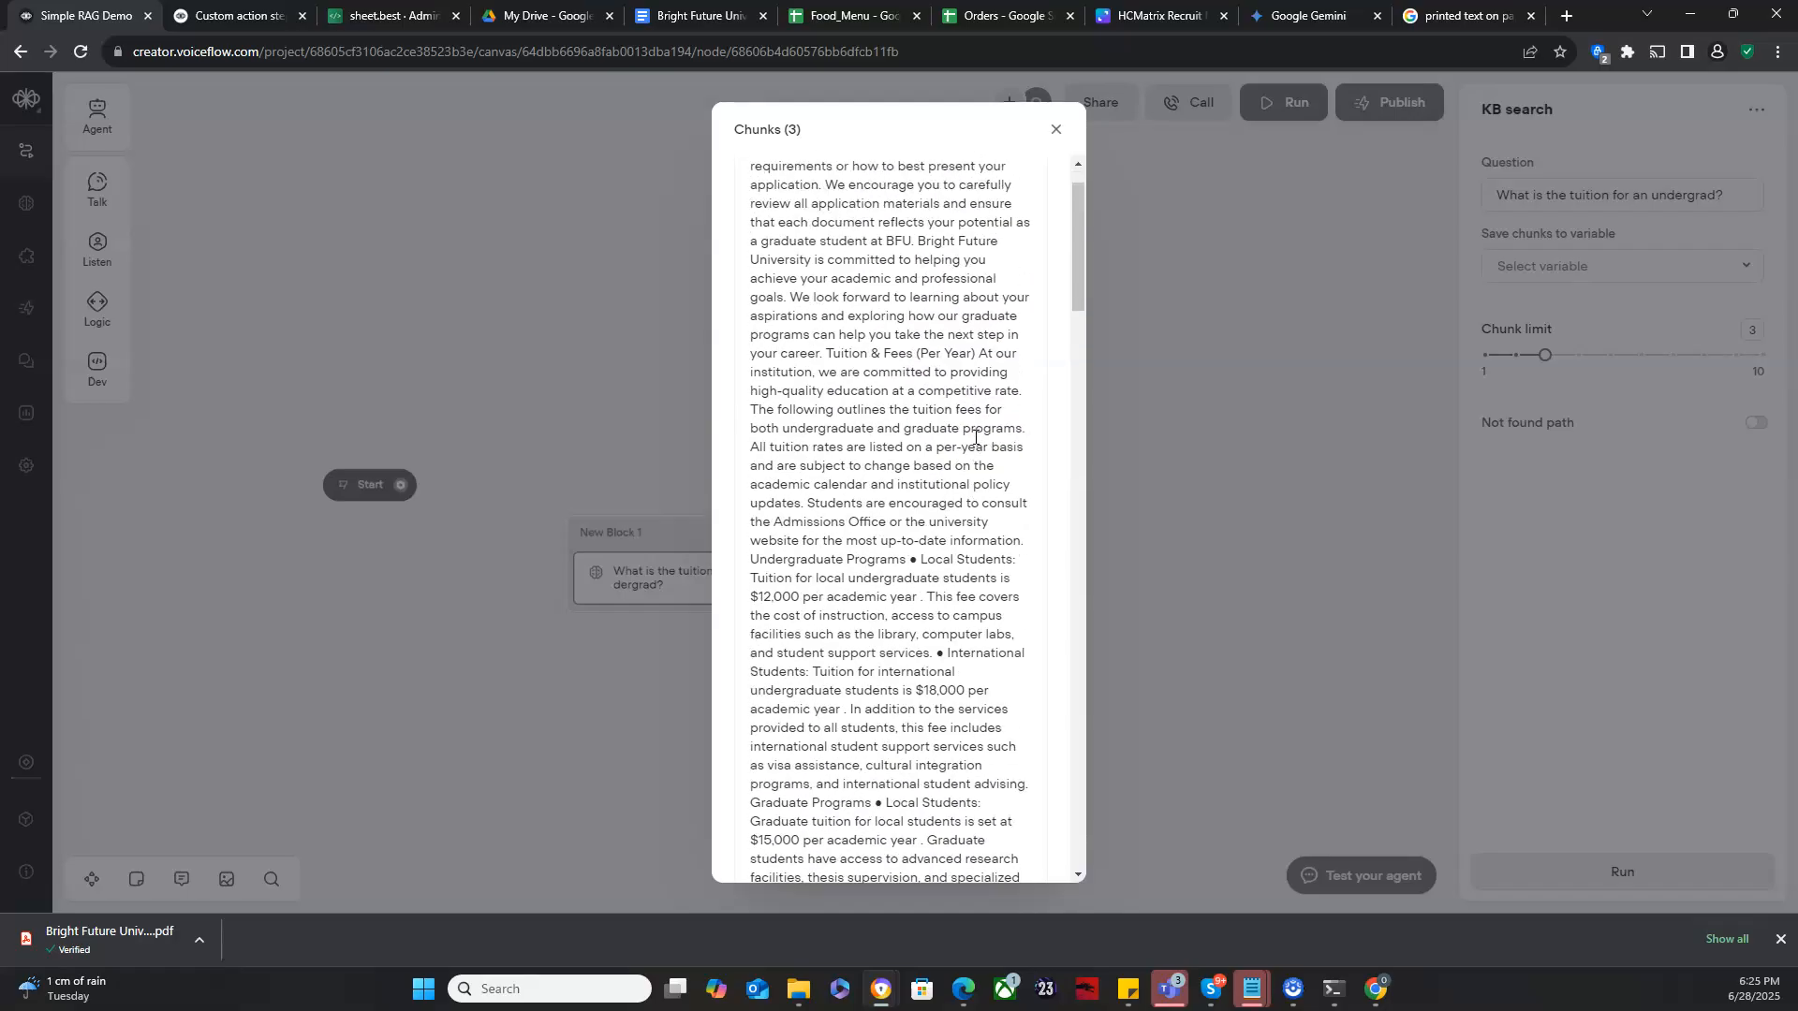
scroll(975, 438, "up", 3)
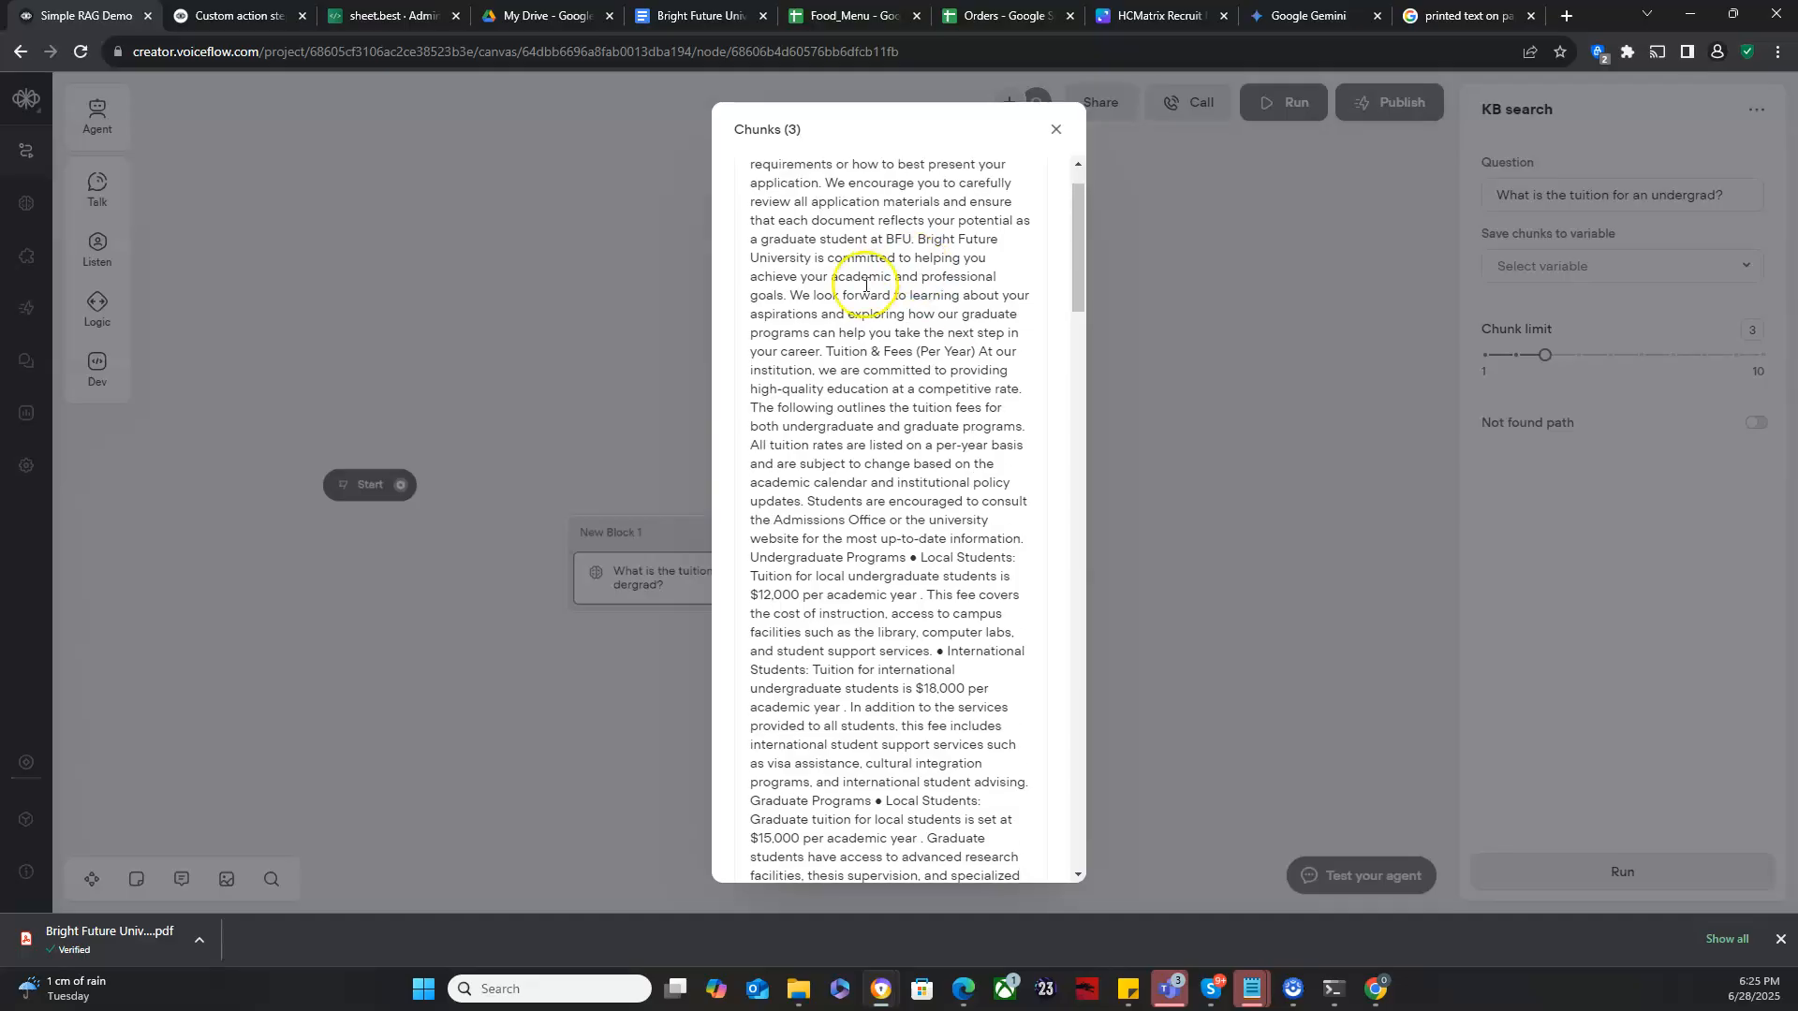
left_click(832, 351)
left_click_drag(876, 356, 951, 491)
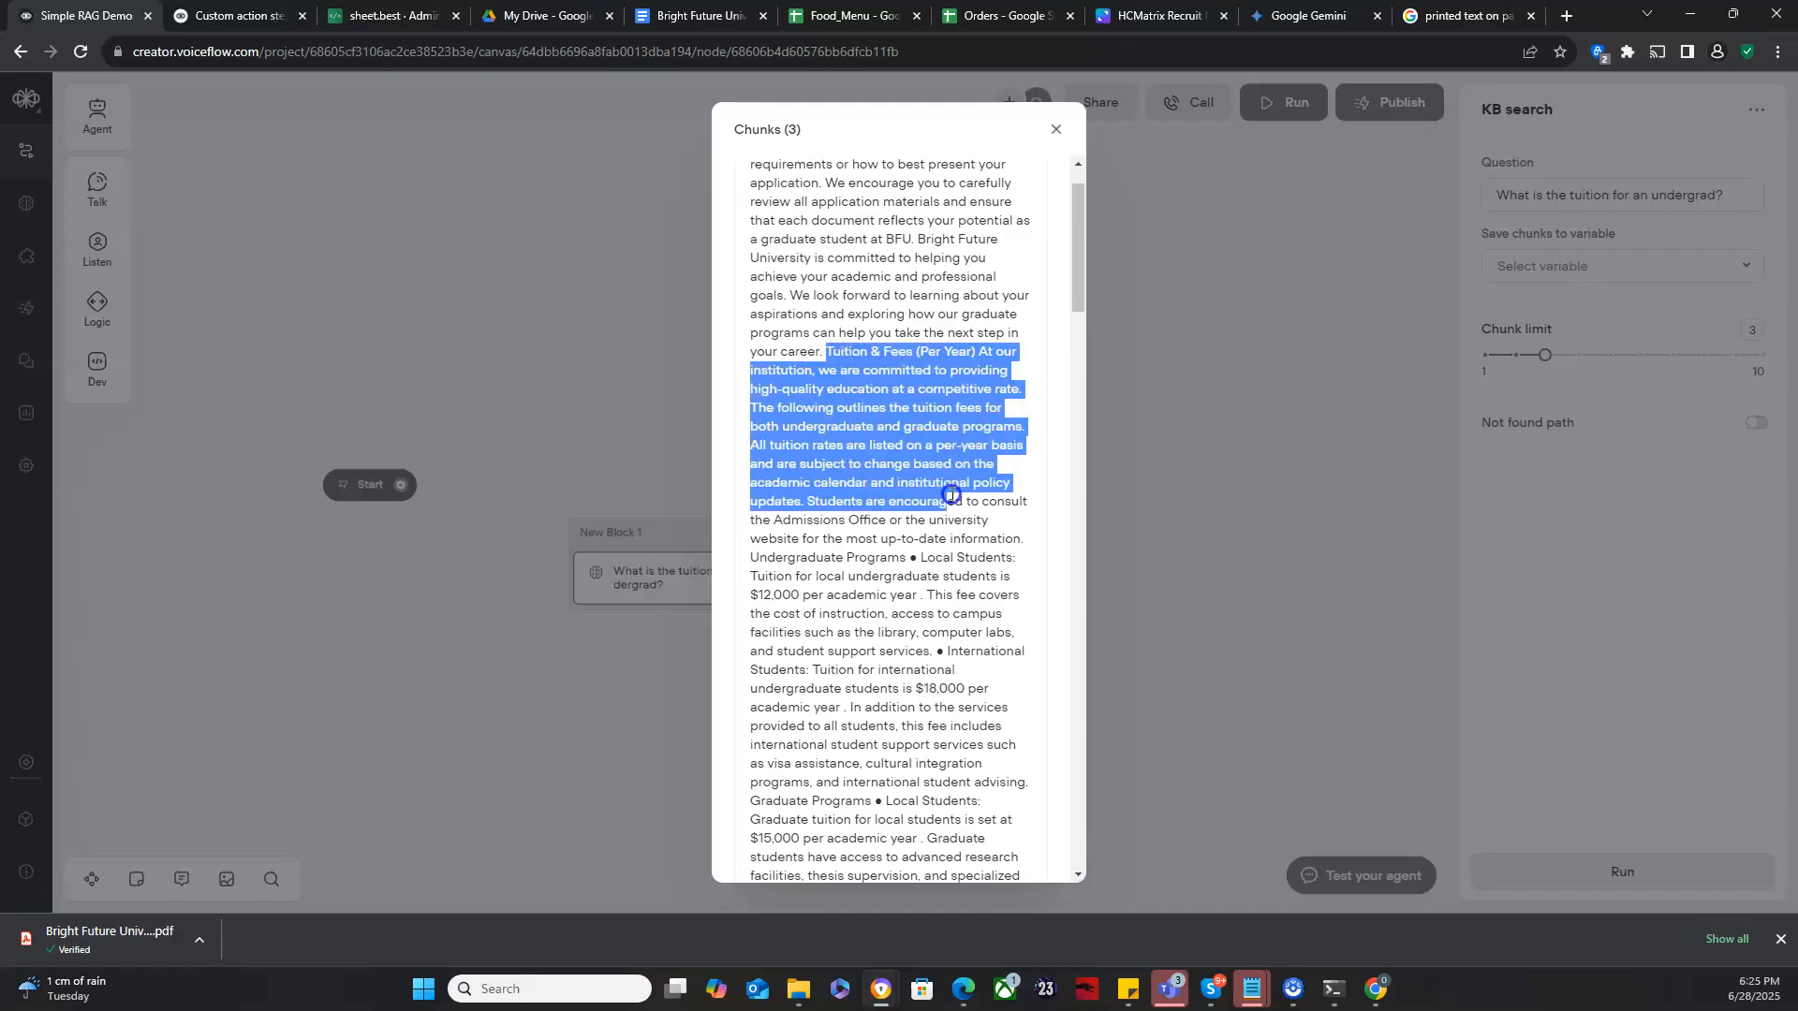
left_click(951, 492)
scroll(951, 494, "down", 2)
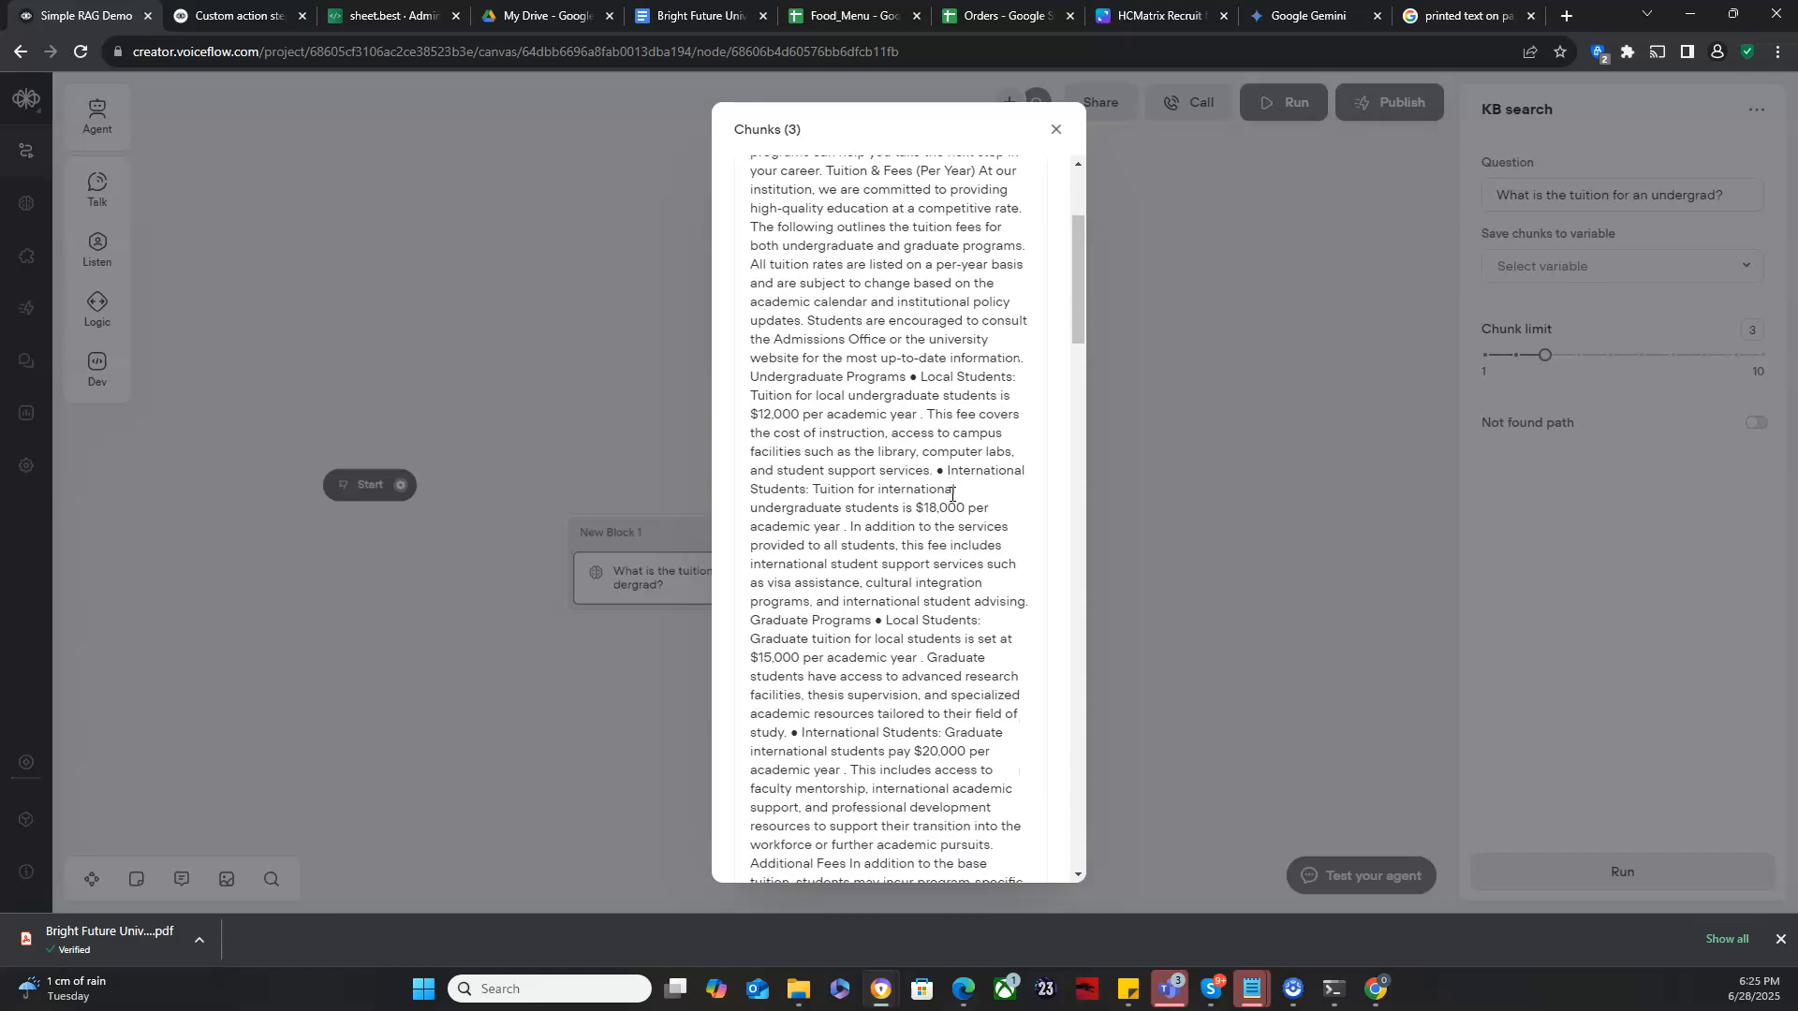
scroll(951, 493, "down", 1)
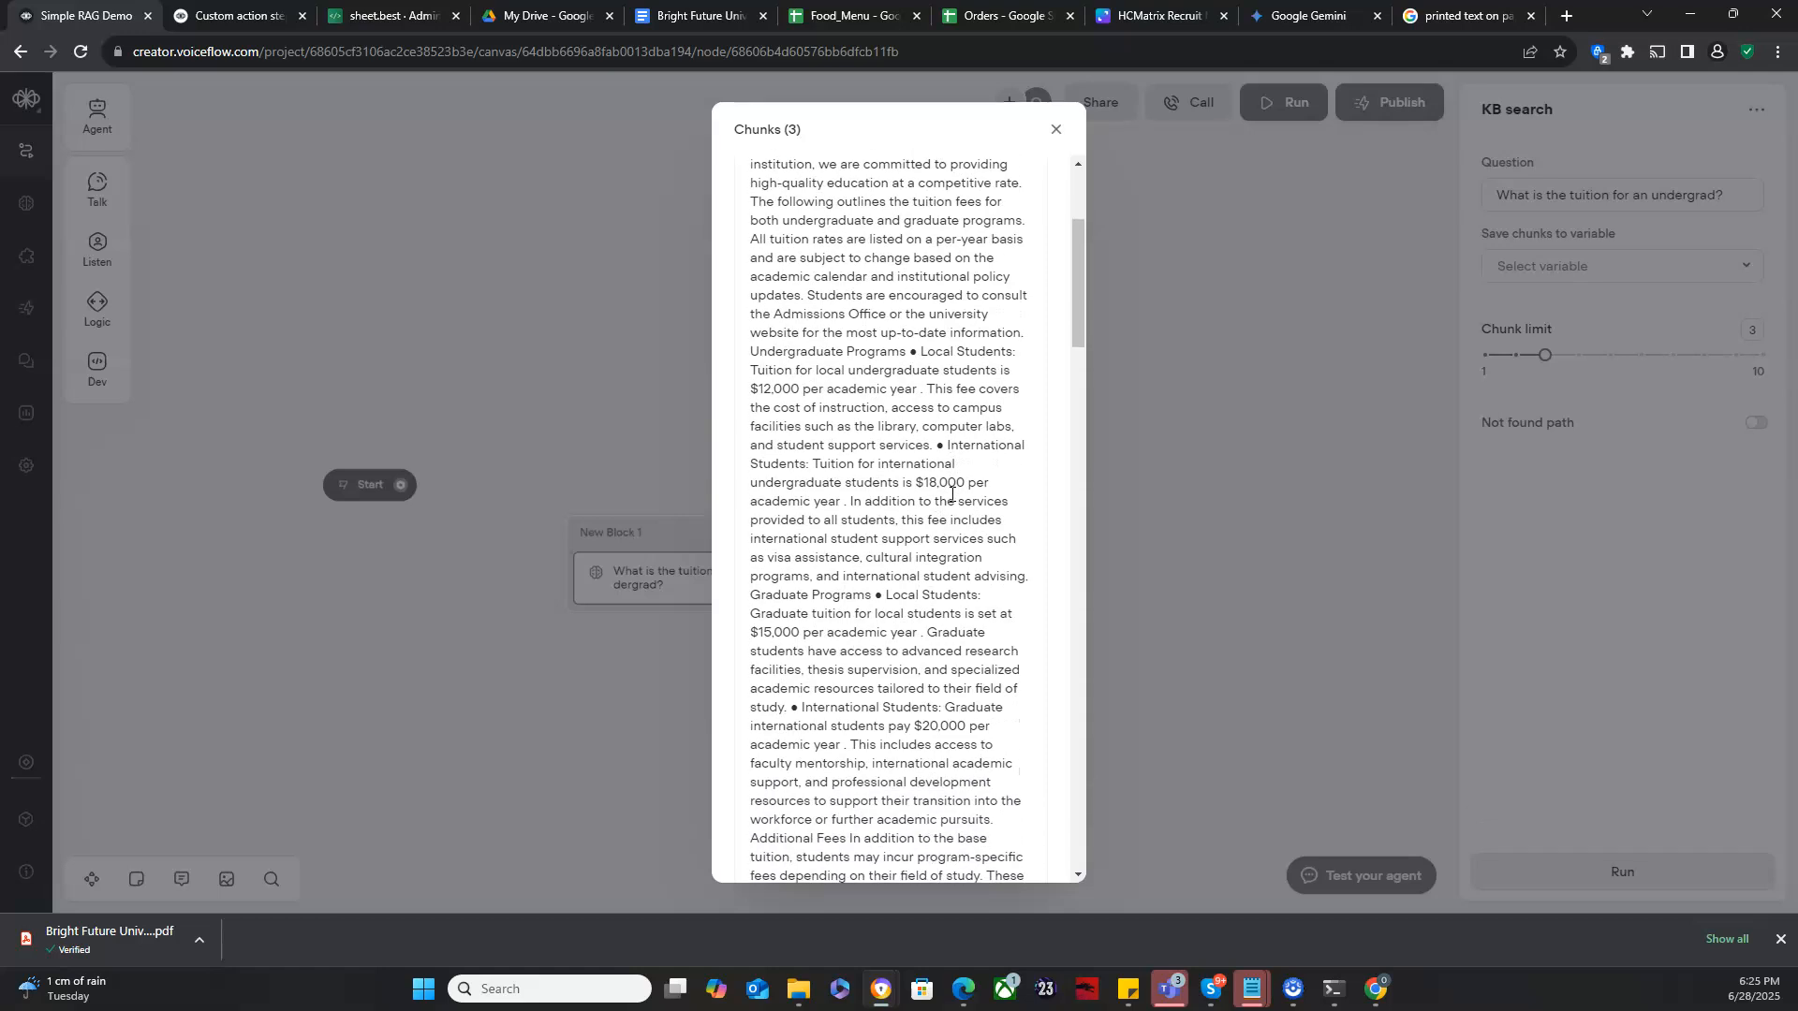
left_click_drag(804, 355, 983, 486)
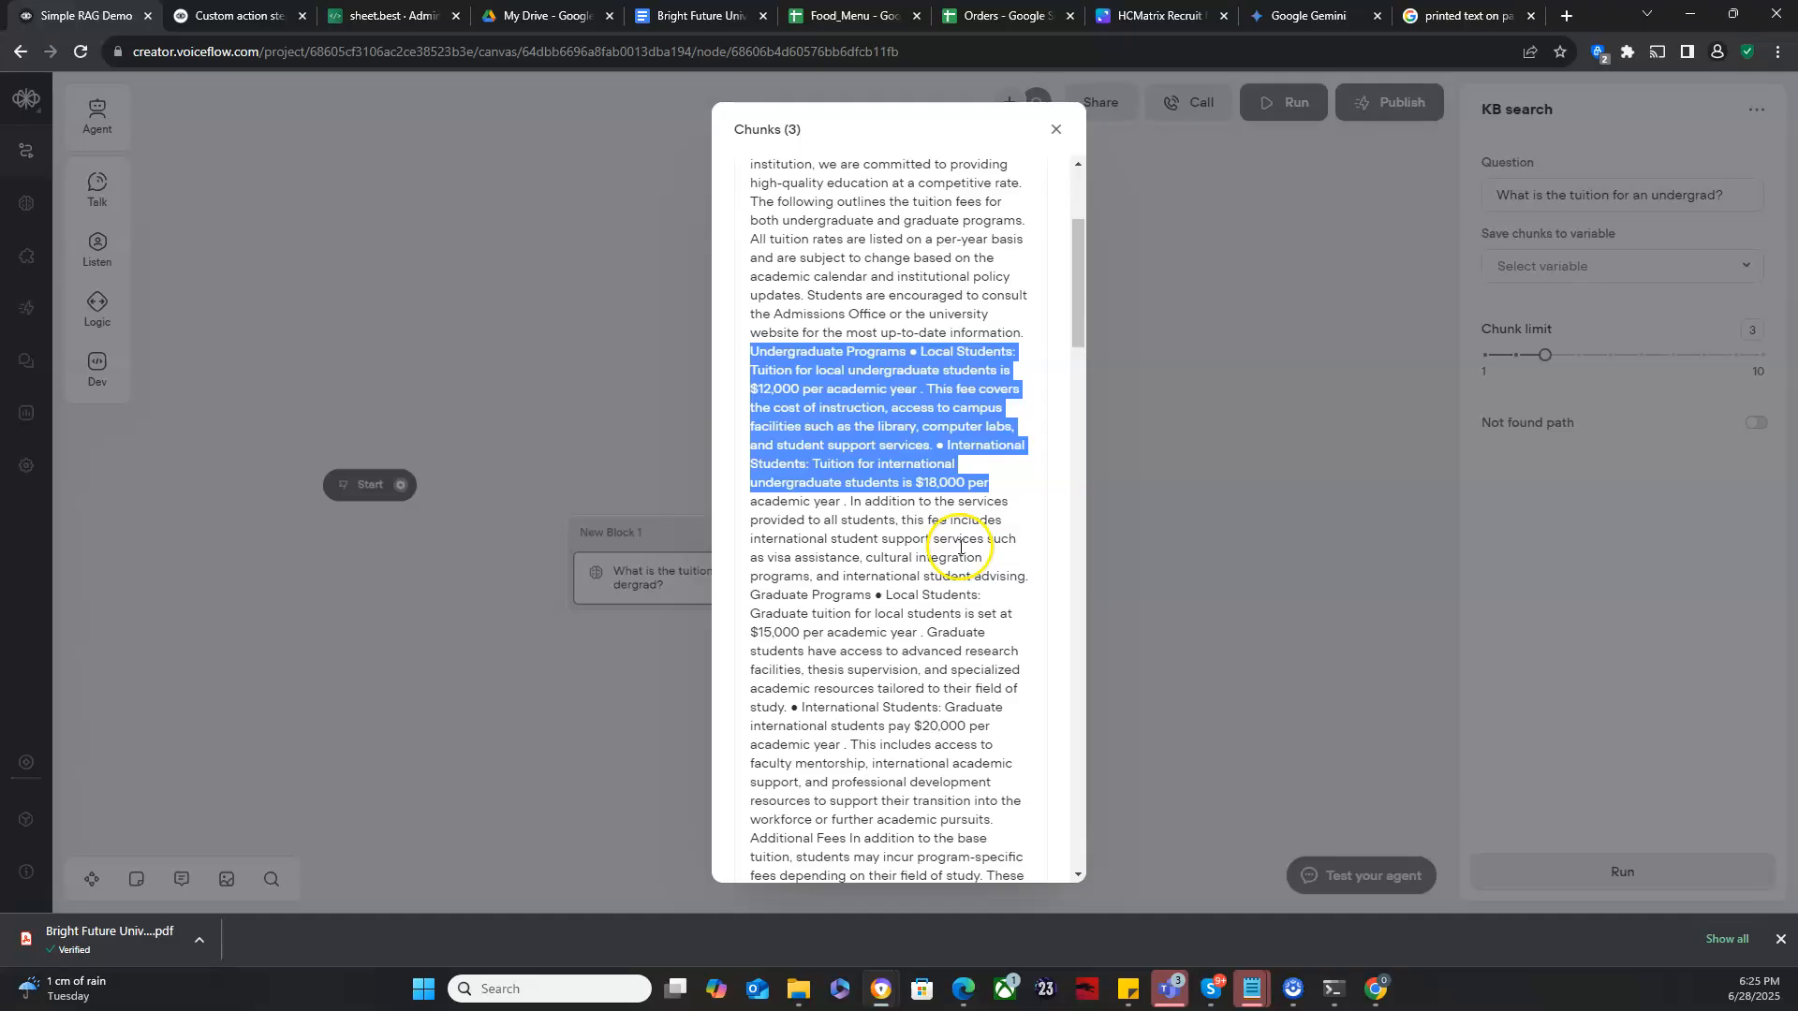
scroll(959, 546, "down", 7)
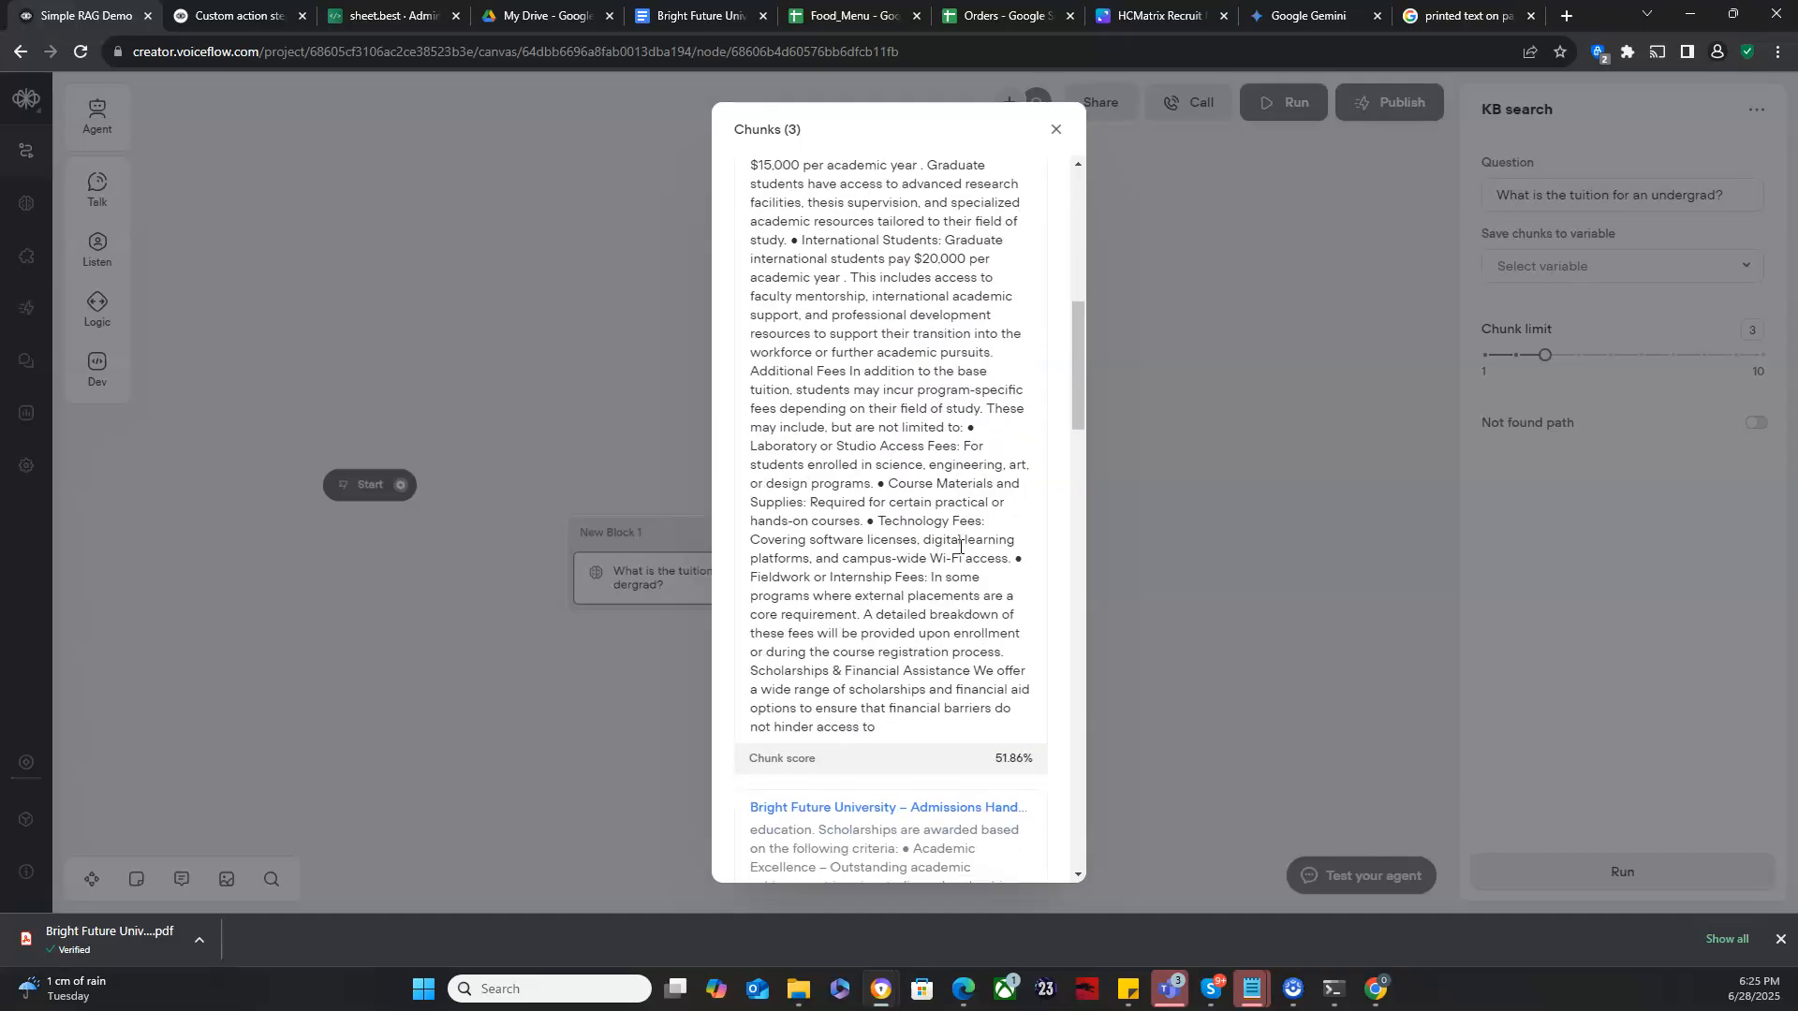
scroll(960, 547, "down", 6)
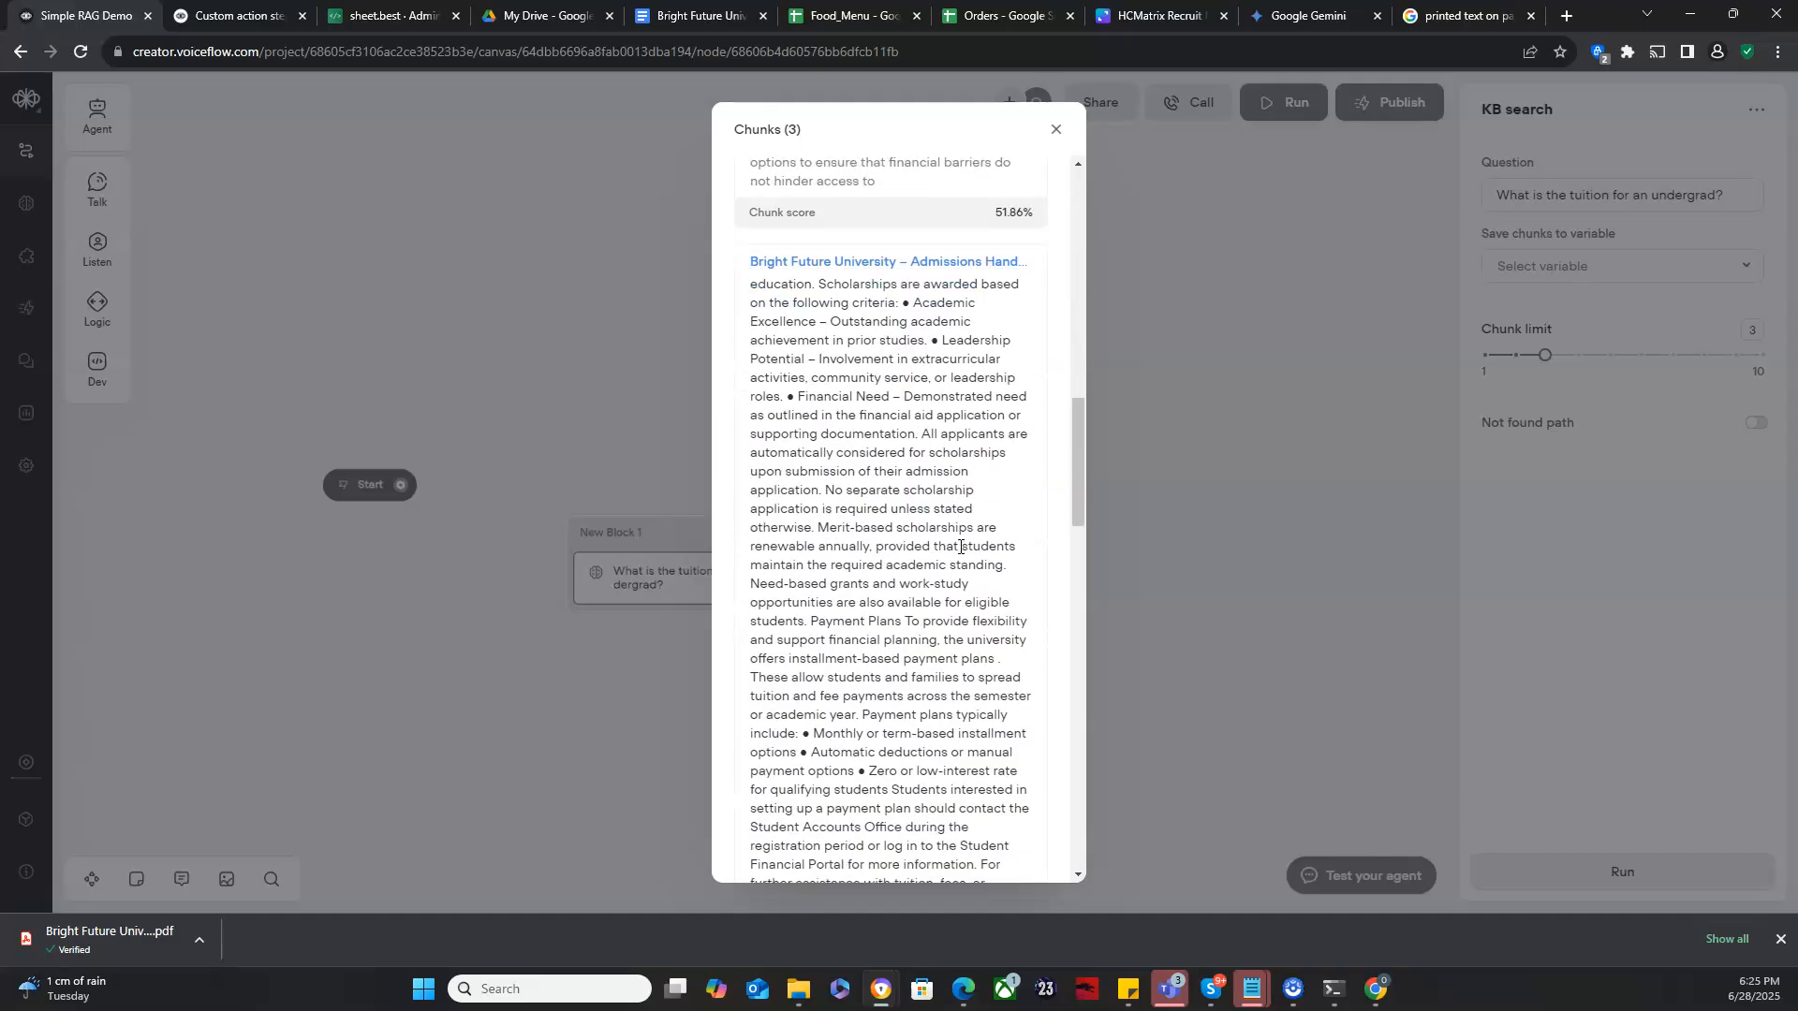
scroll(960, 547, "down", 3)
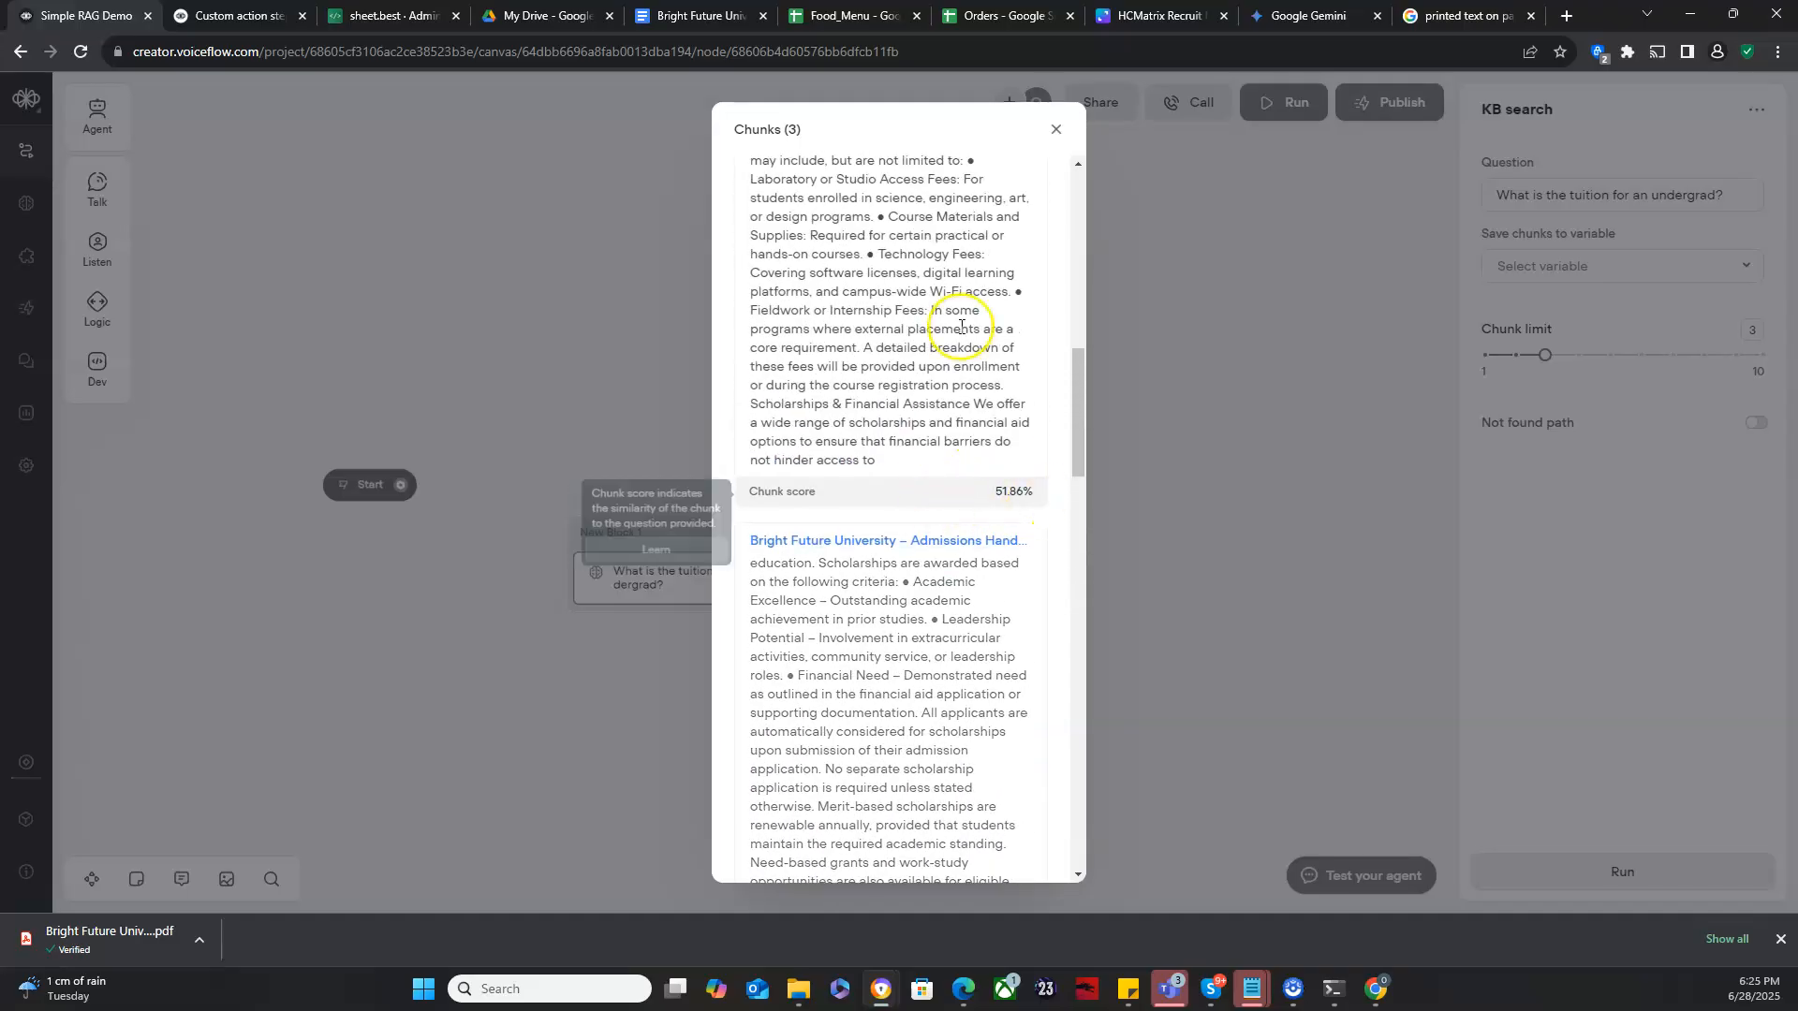
scroll(957, 289, "up", 3)
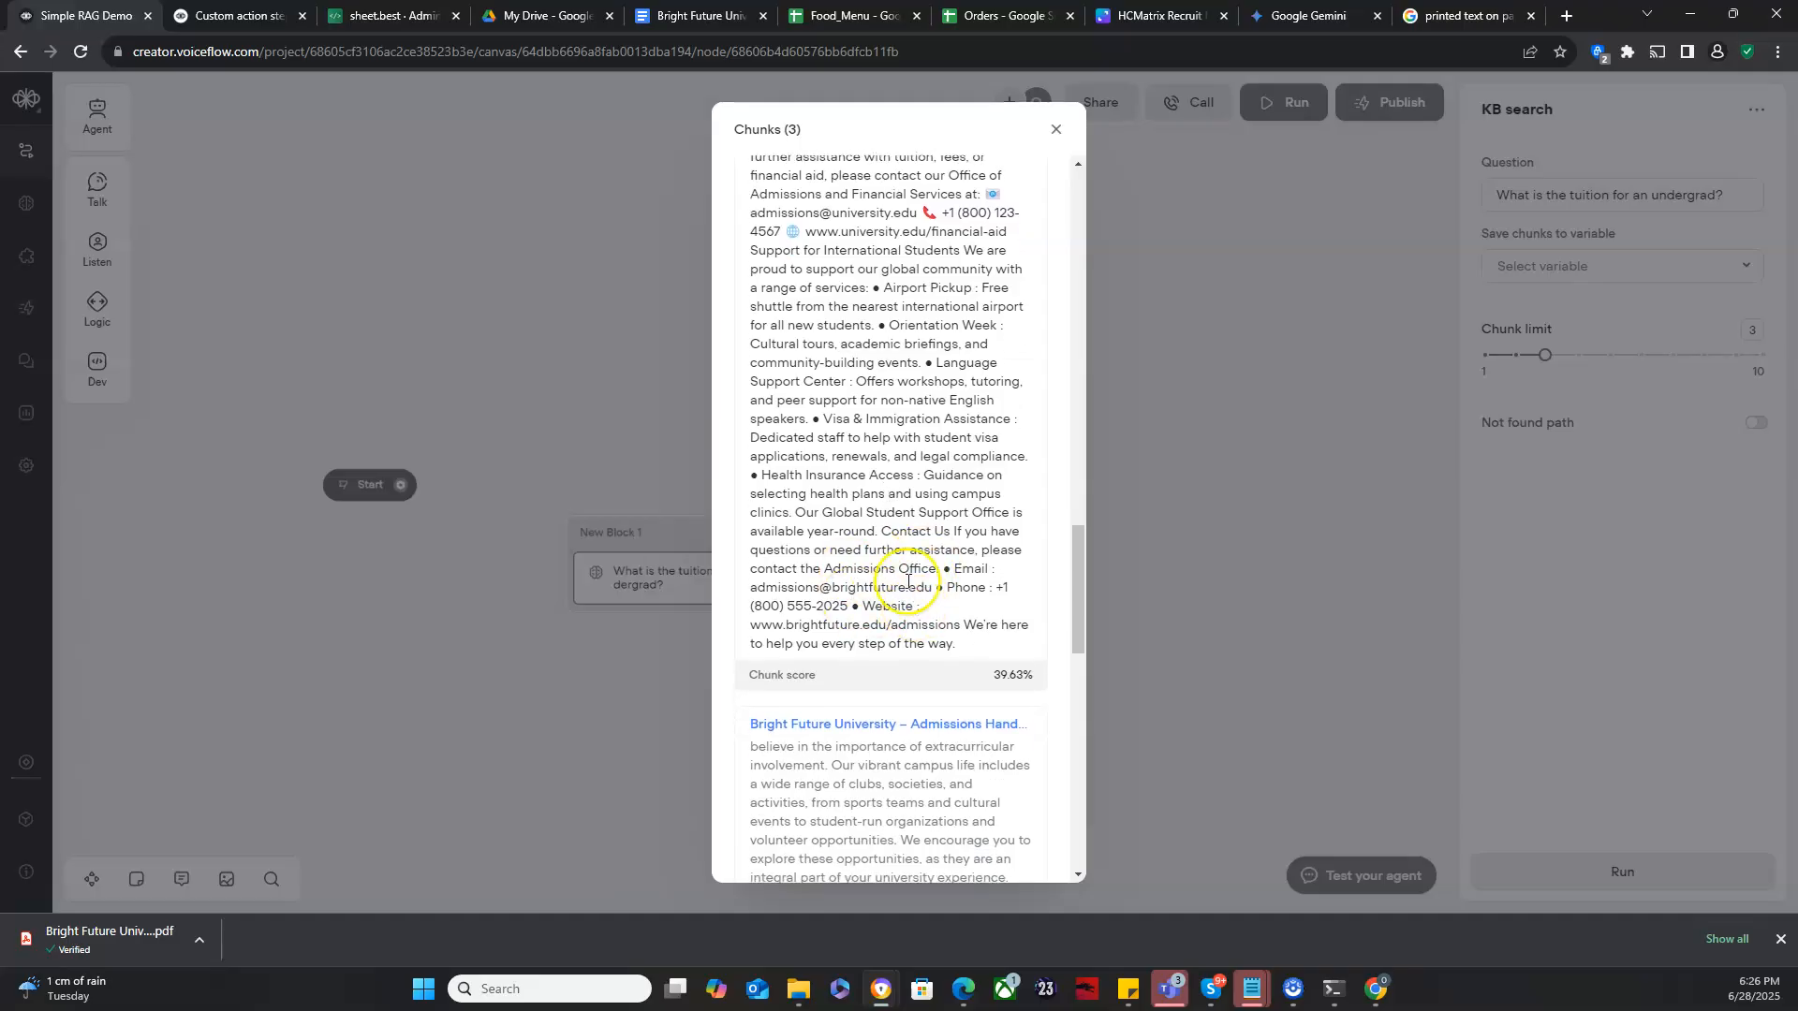
scroll(906, 560, "down", 10)
scroll(905, 555, "down", 3)
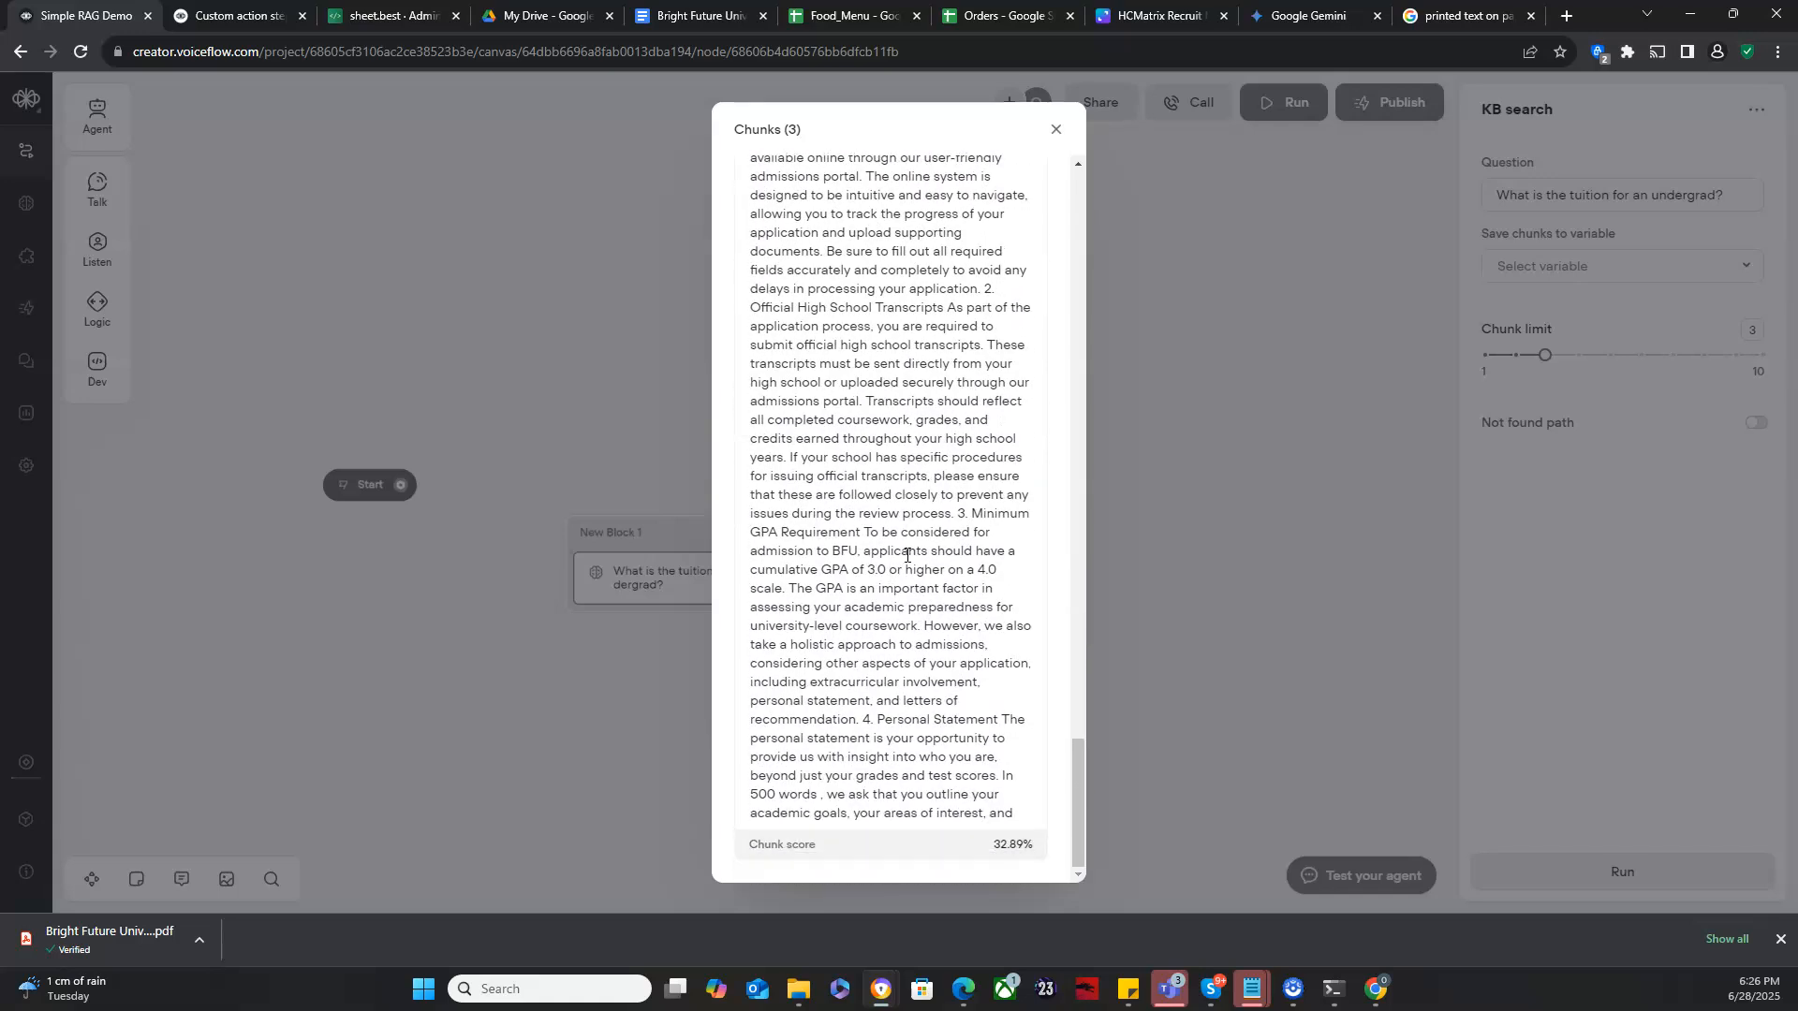
scroll(906, 555, "up", 7)
scroll(906, 554, "up", 10)
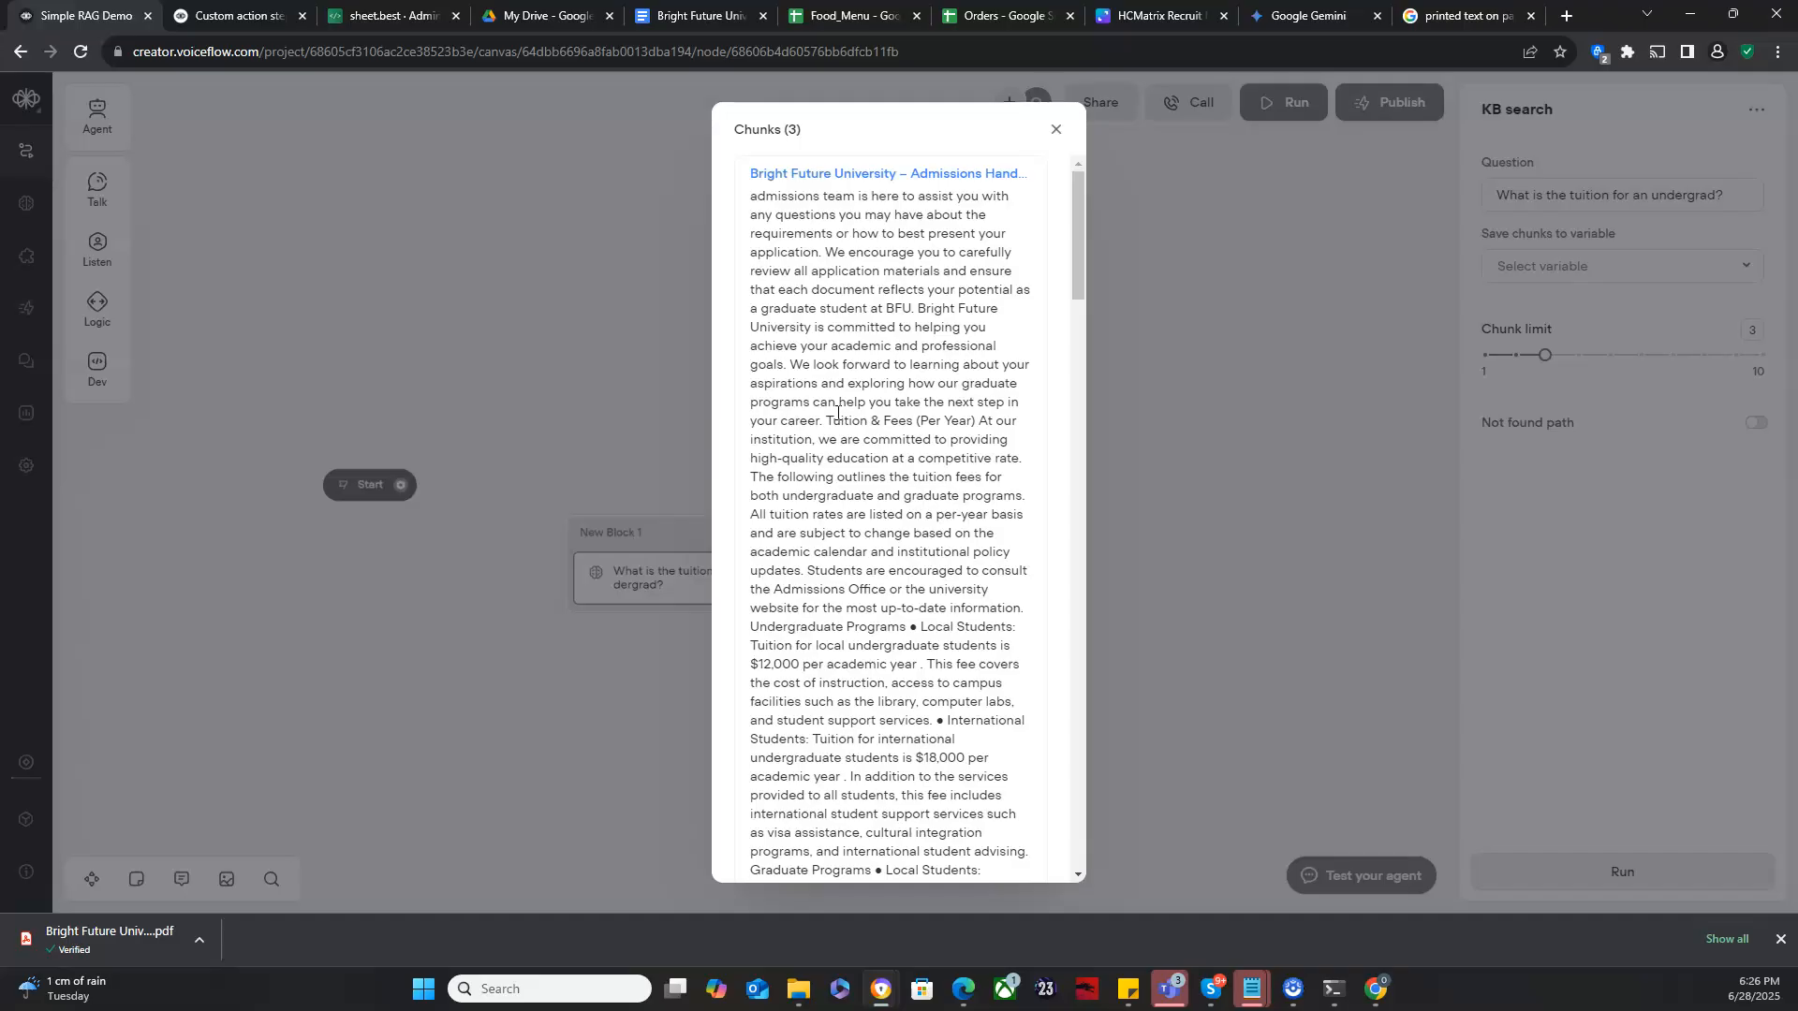
scroll(853, 384, "down", 3)
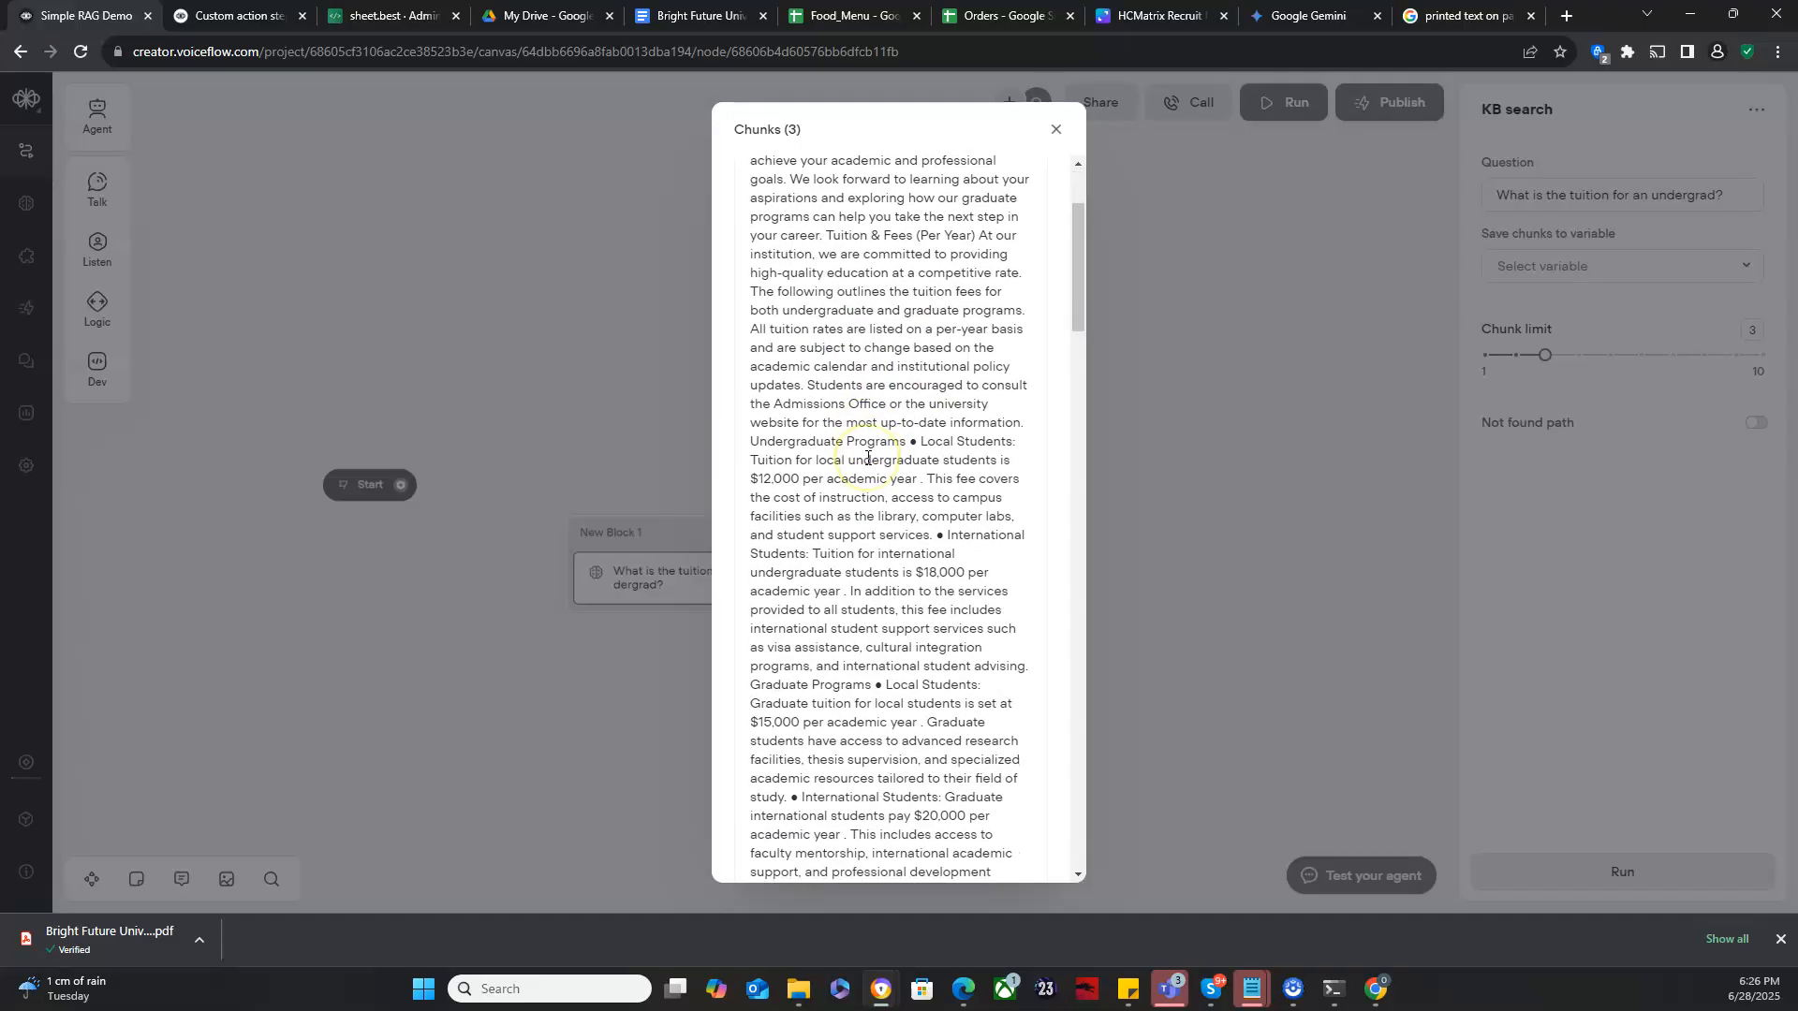
left_click_drag(752, 402, 845, 423)
left_click(846, 425)
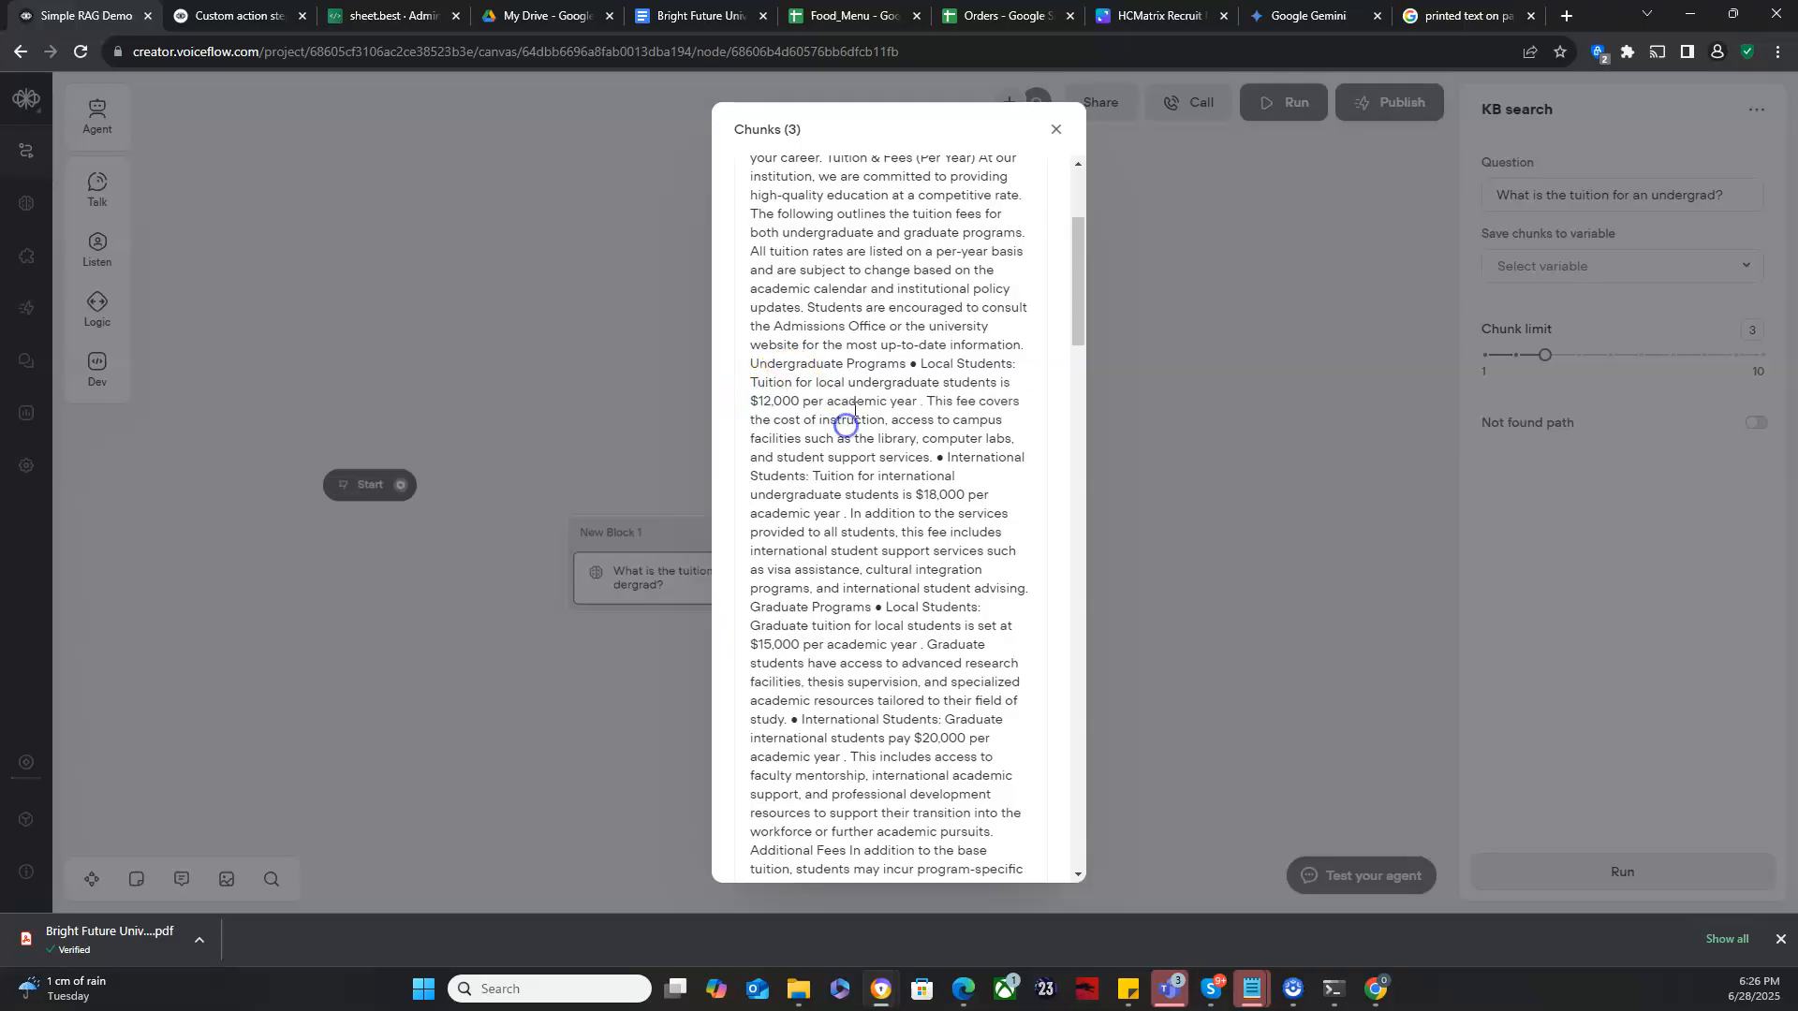
left_click(1055, 131)
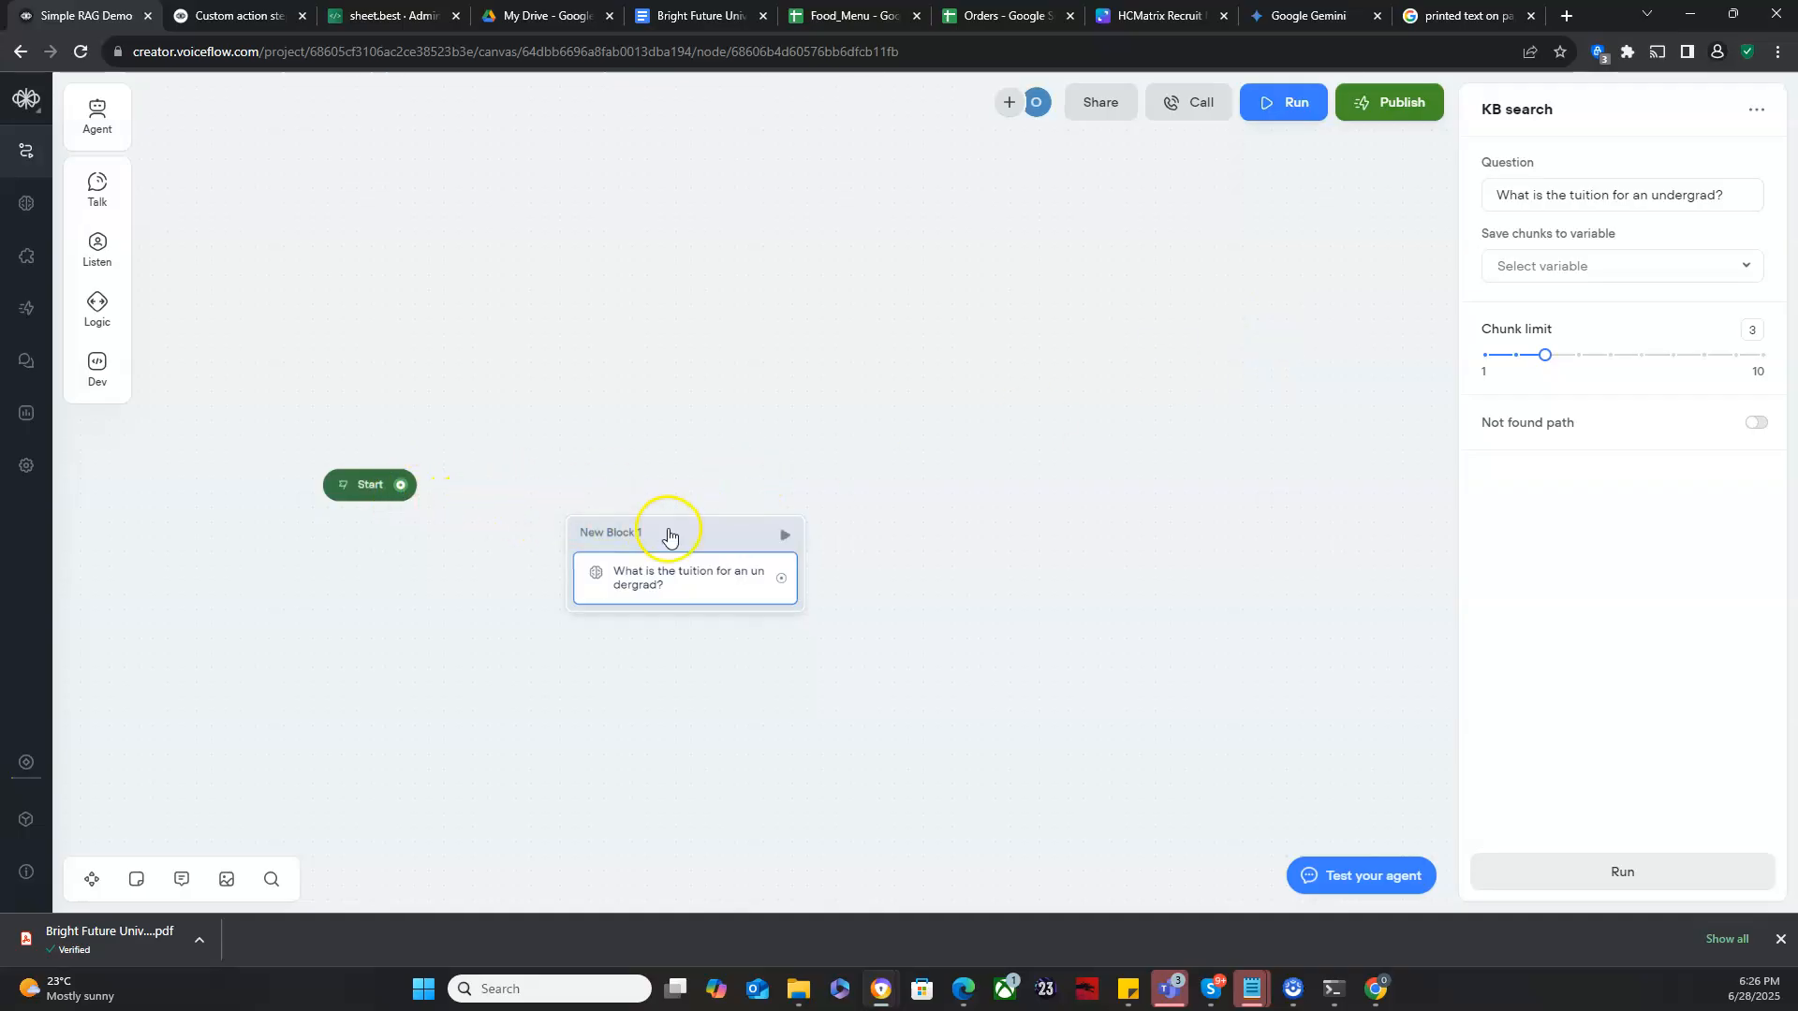
- Add a Capture block below the KB search block and rearrange both blocks on the canvas
left_click_drag(669, 534, 714, 428)
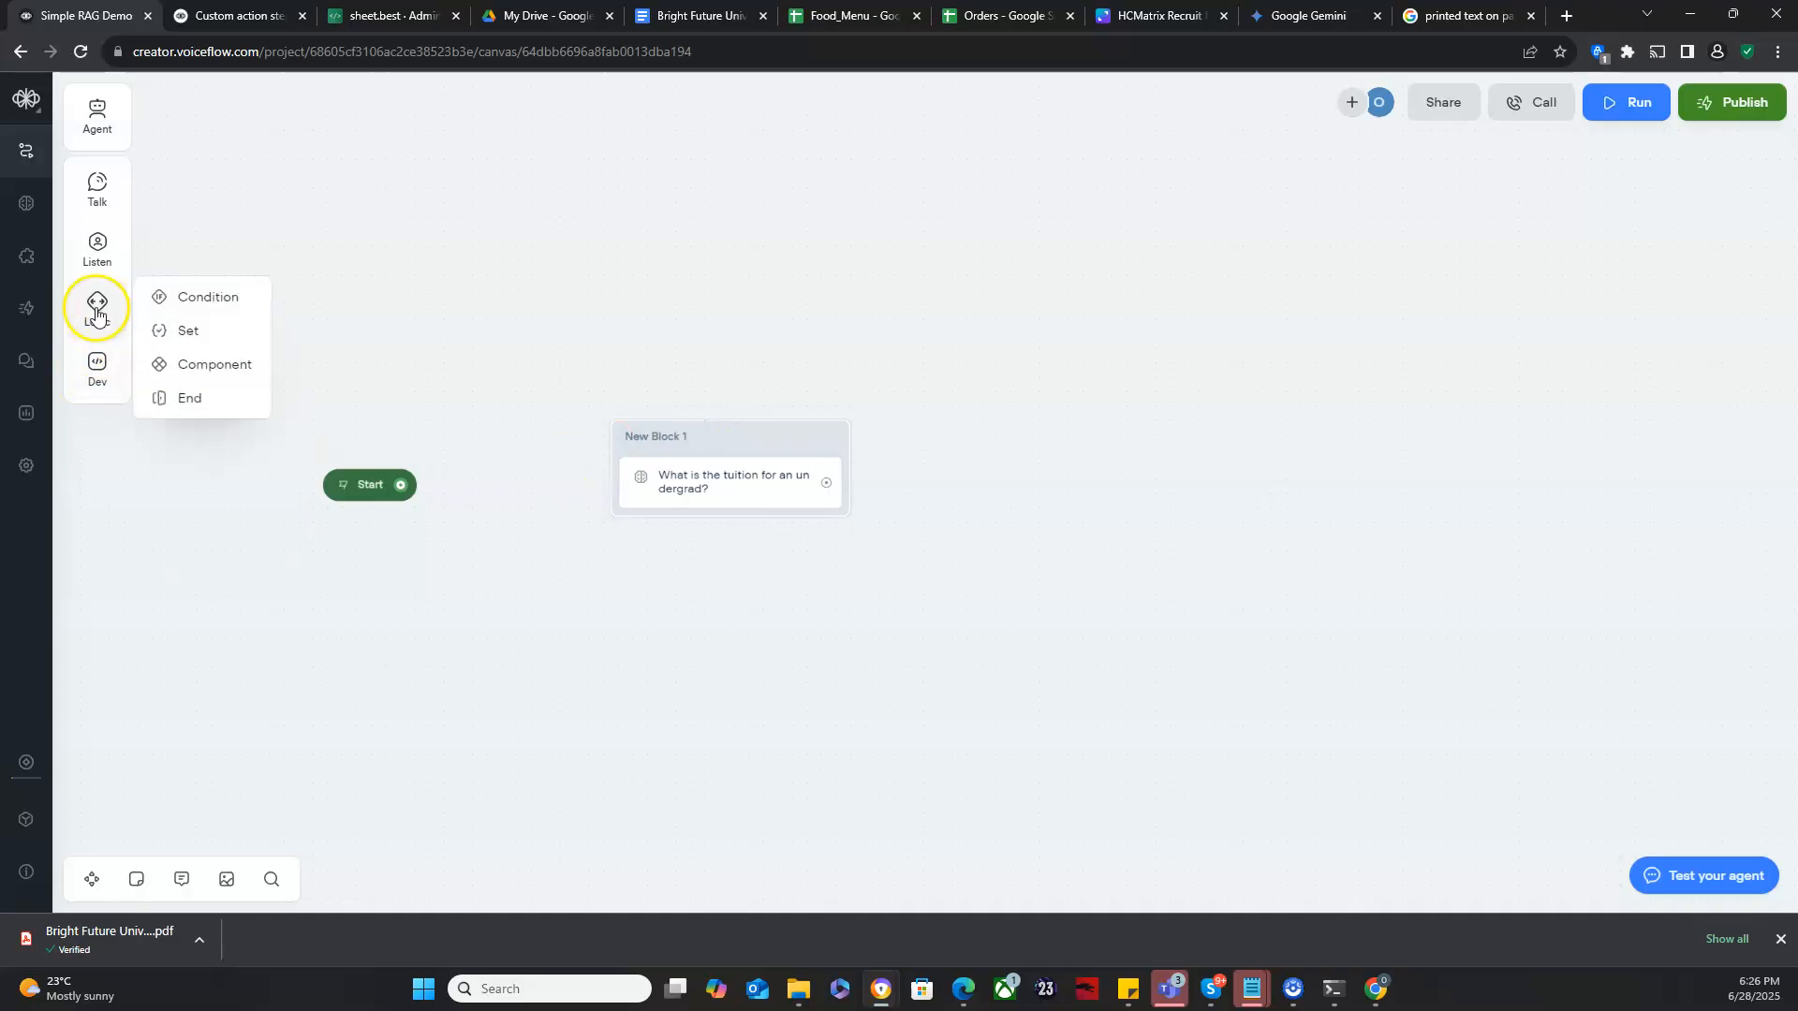
mouse_move(98, 255)
left_click_drag(192, 308, 498, 588)
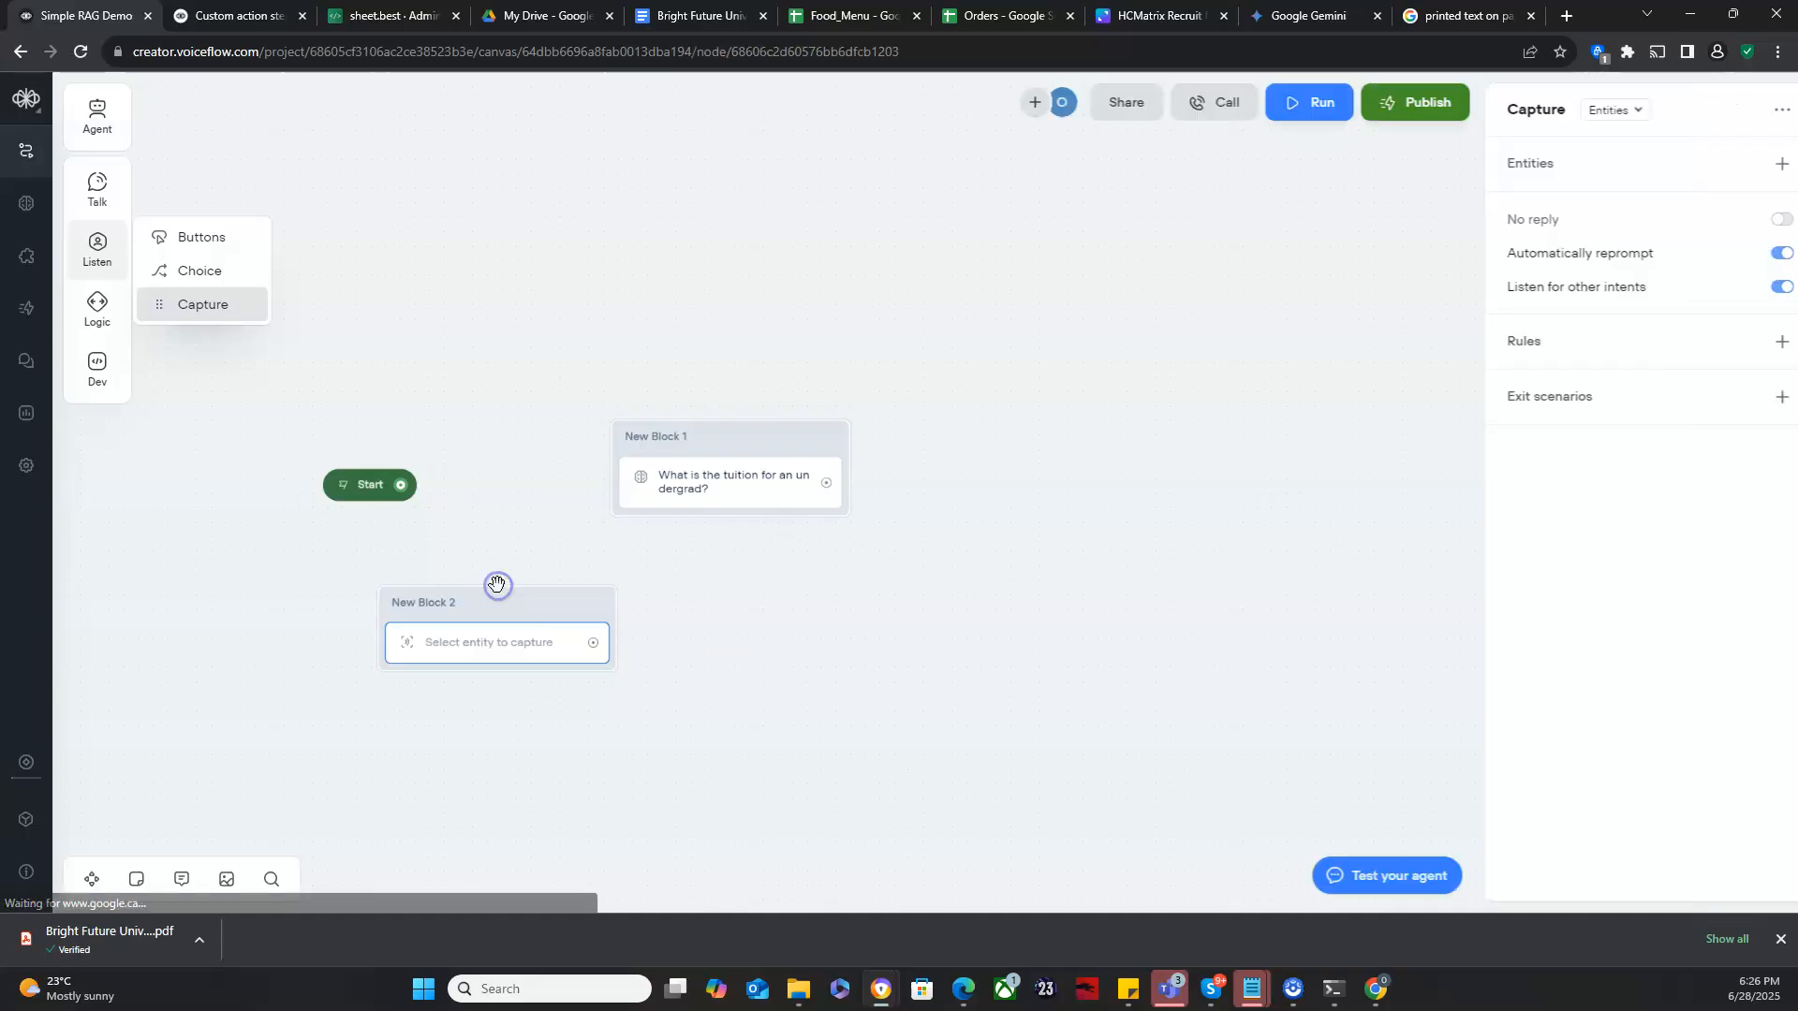
left_click(801, 451)
left_click_drag(801, 451, 852, 454)
left_click_drag(493, 603, 548, 586)
left_click(501, 636)
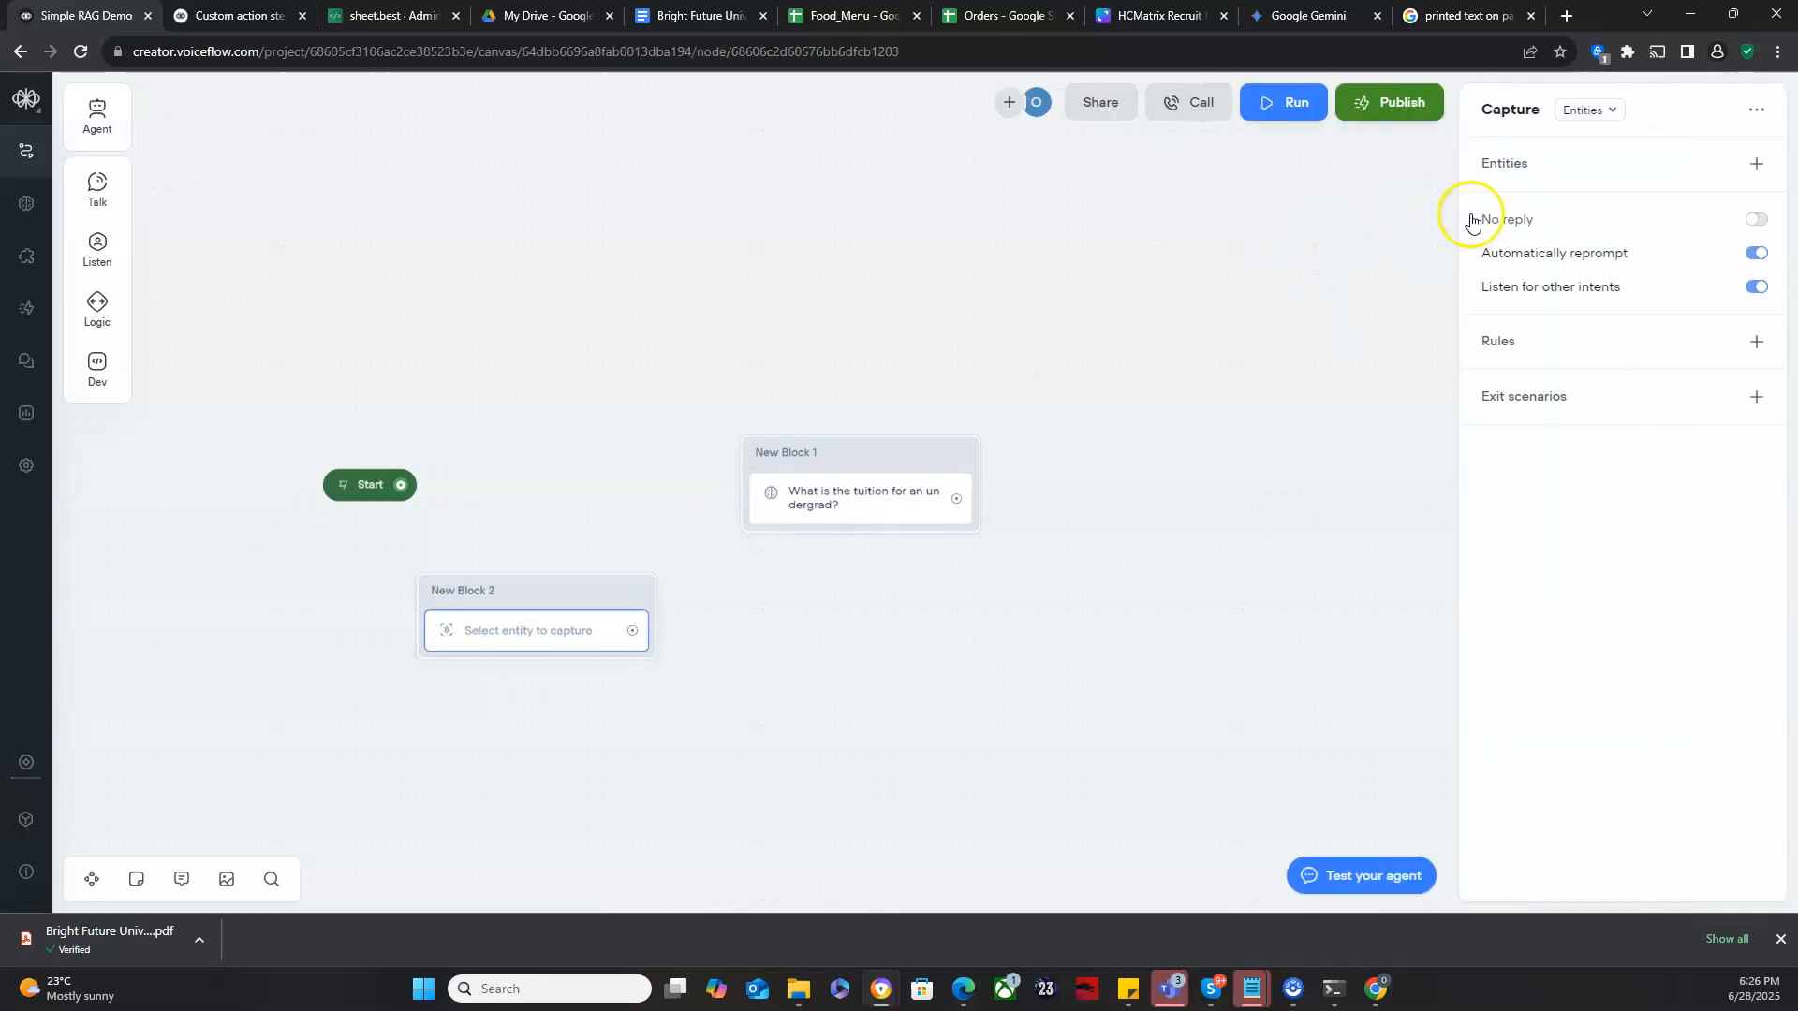
- Create a new entity named question with the Key phrase data type for the Capture block
left_click(1676, 170)
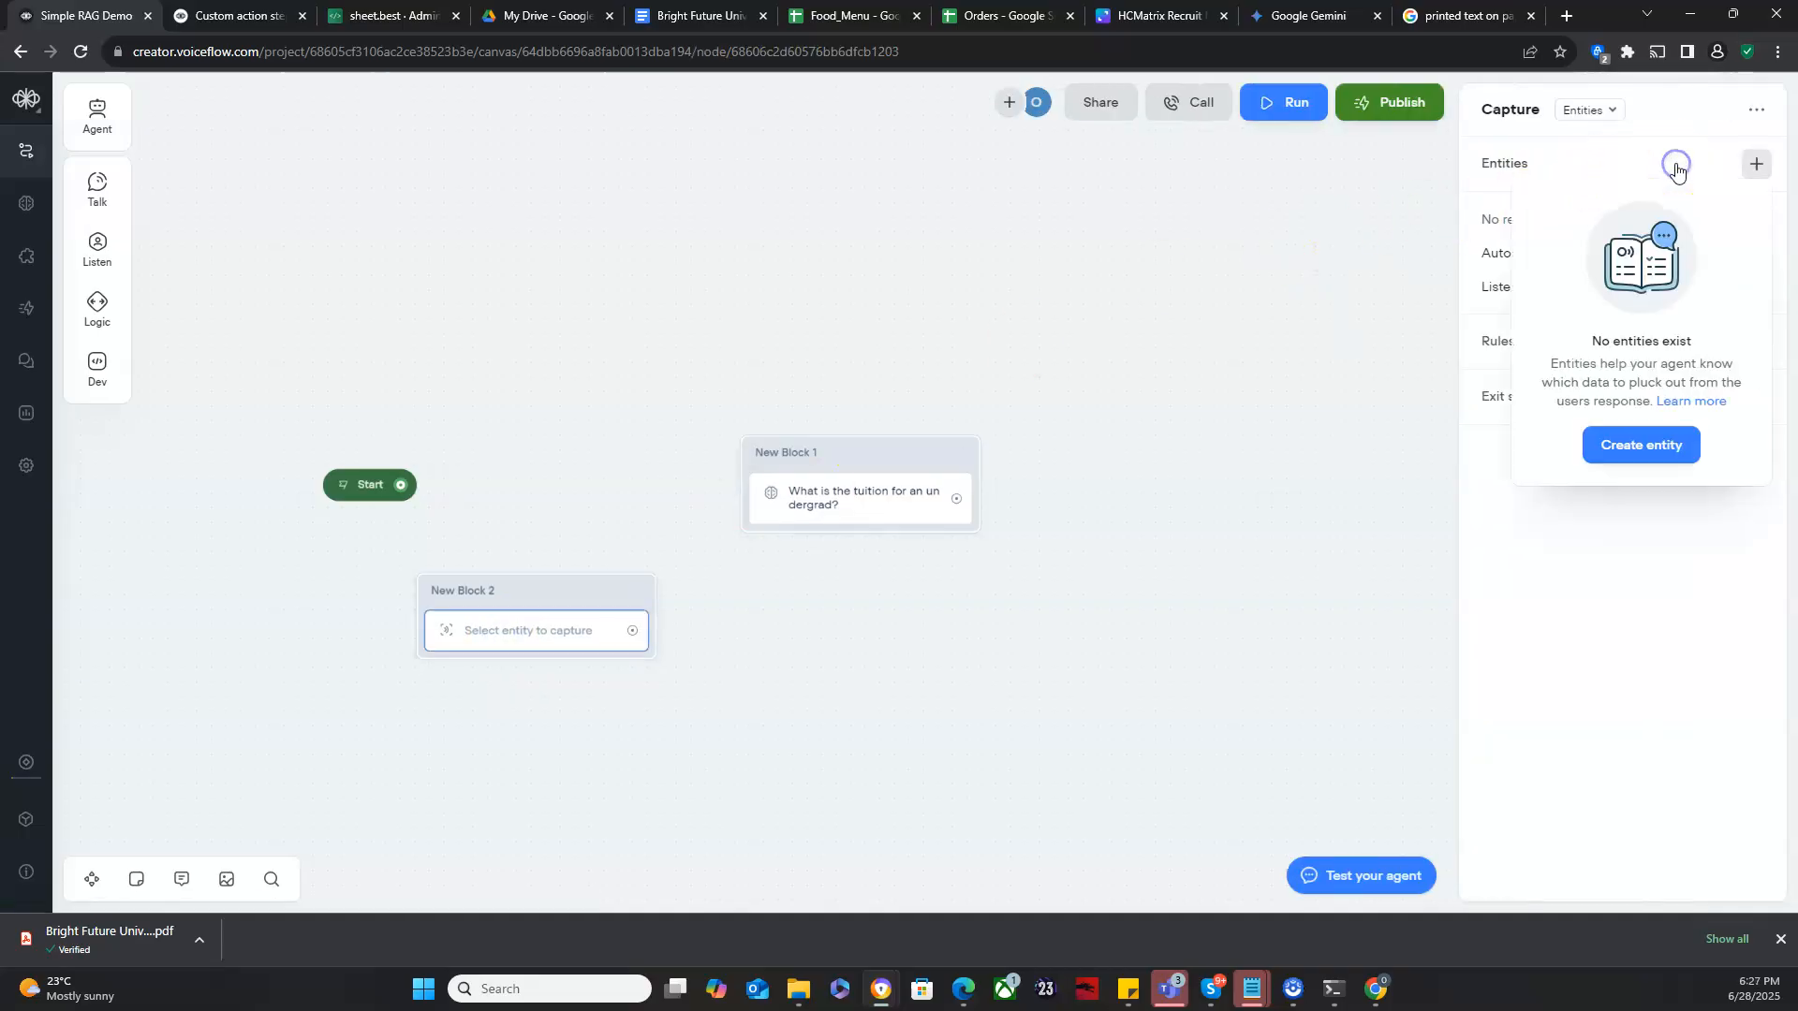
left_click(1637, 457)
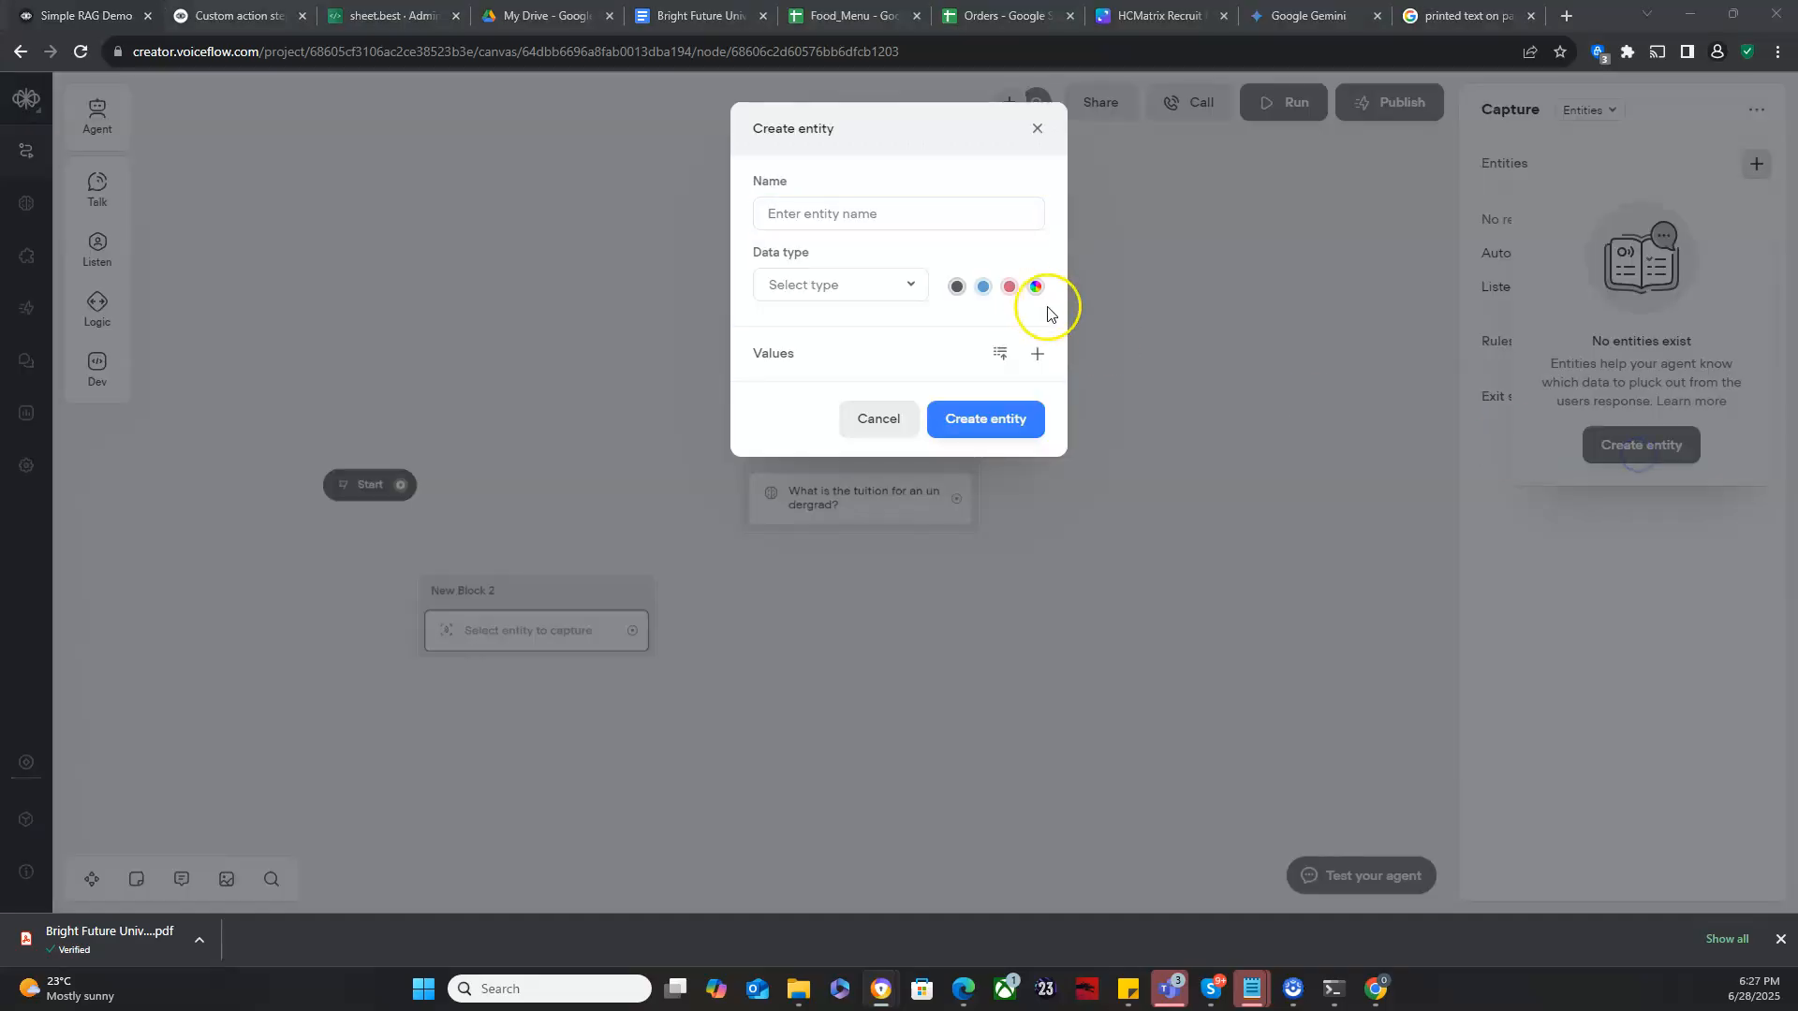
left_click(990, 225)
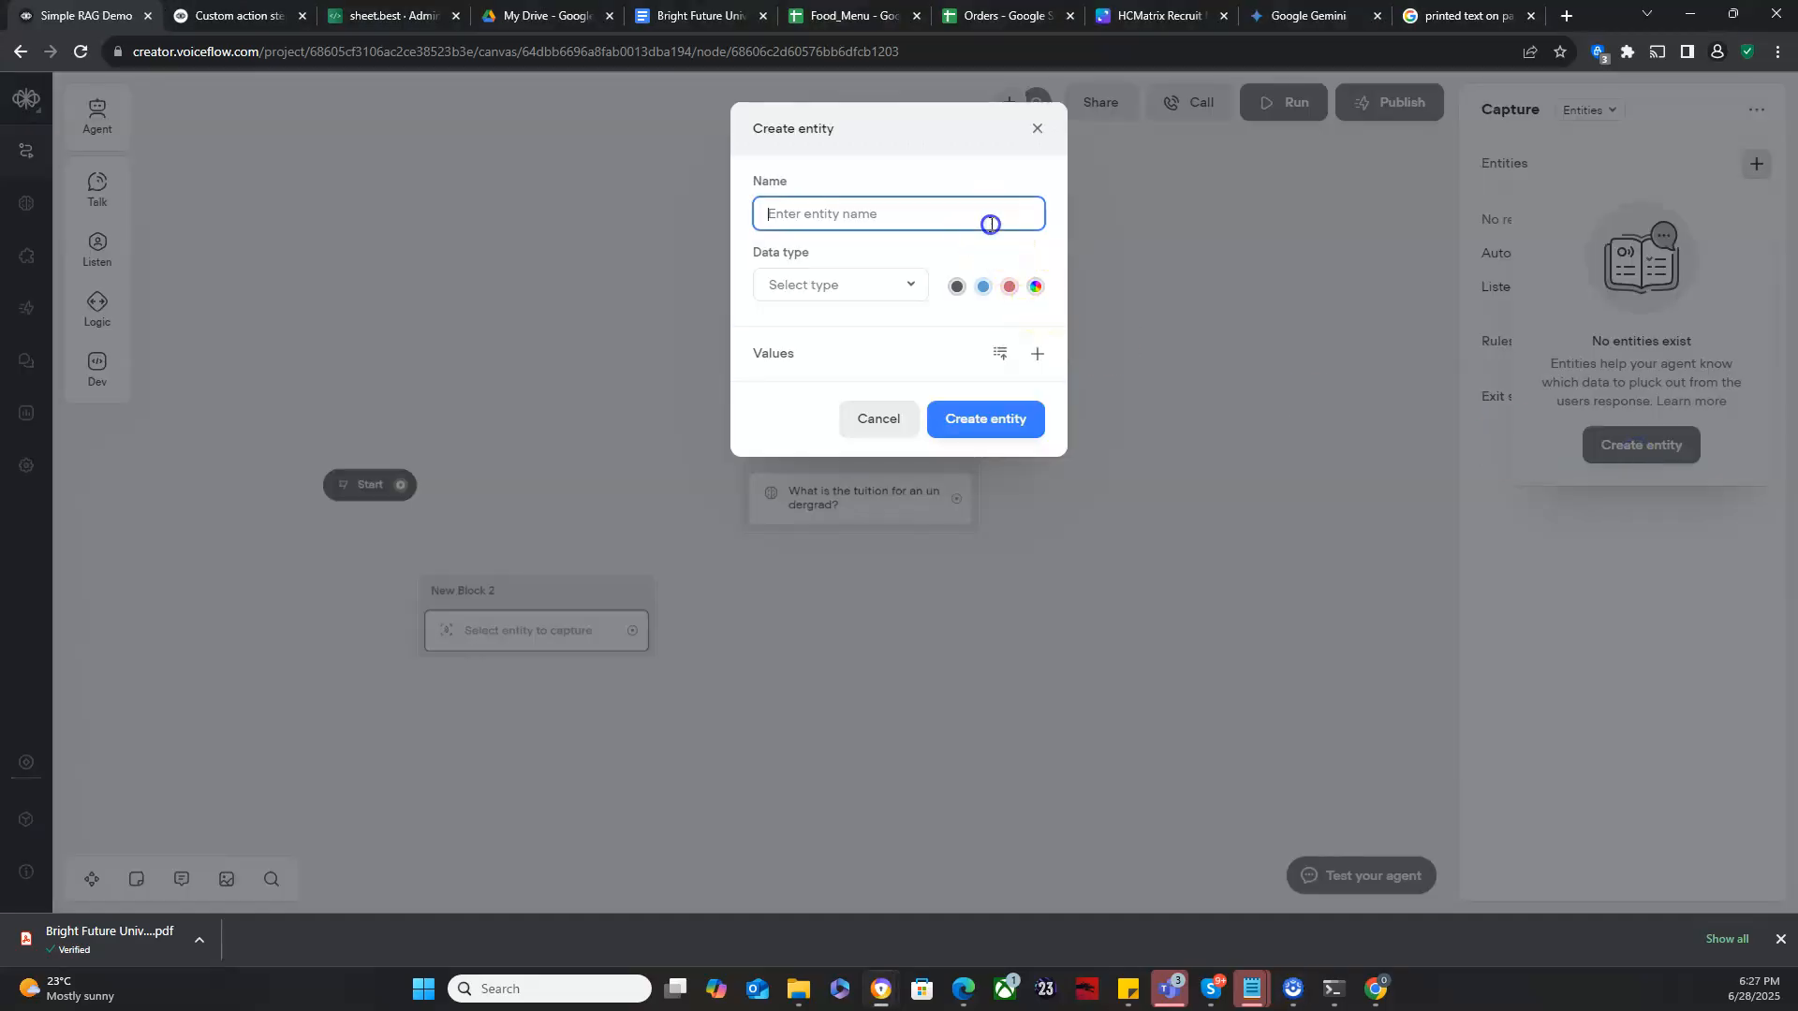
type("question")
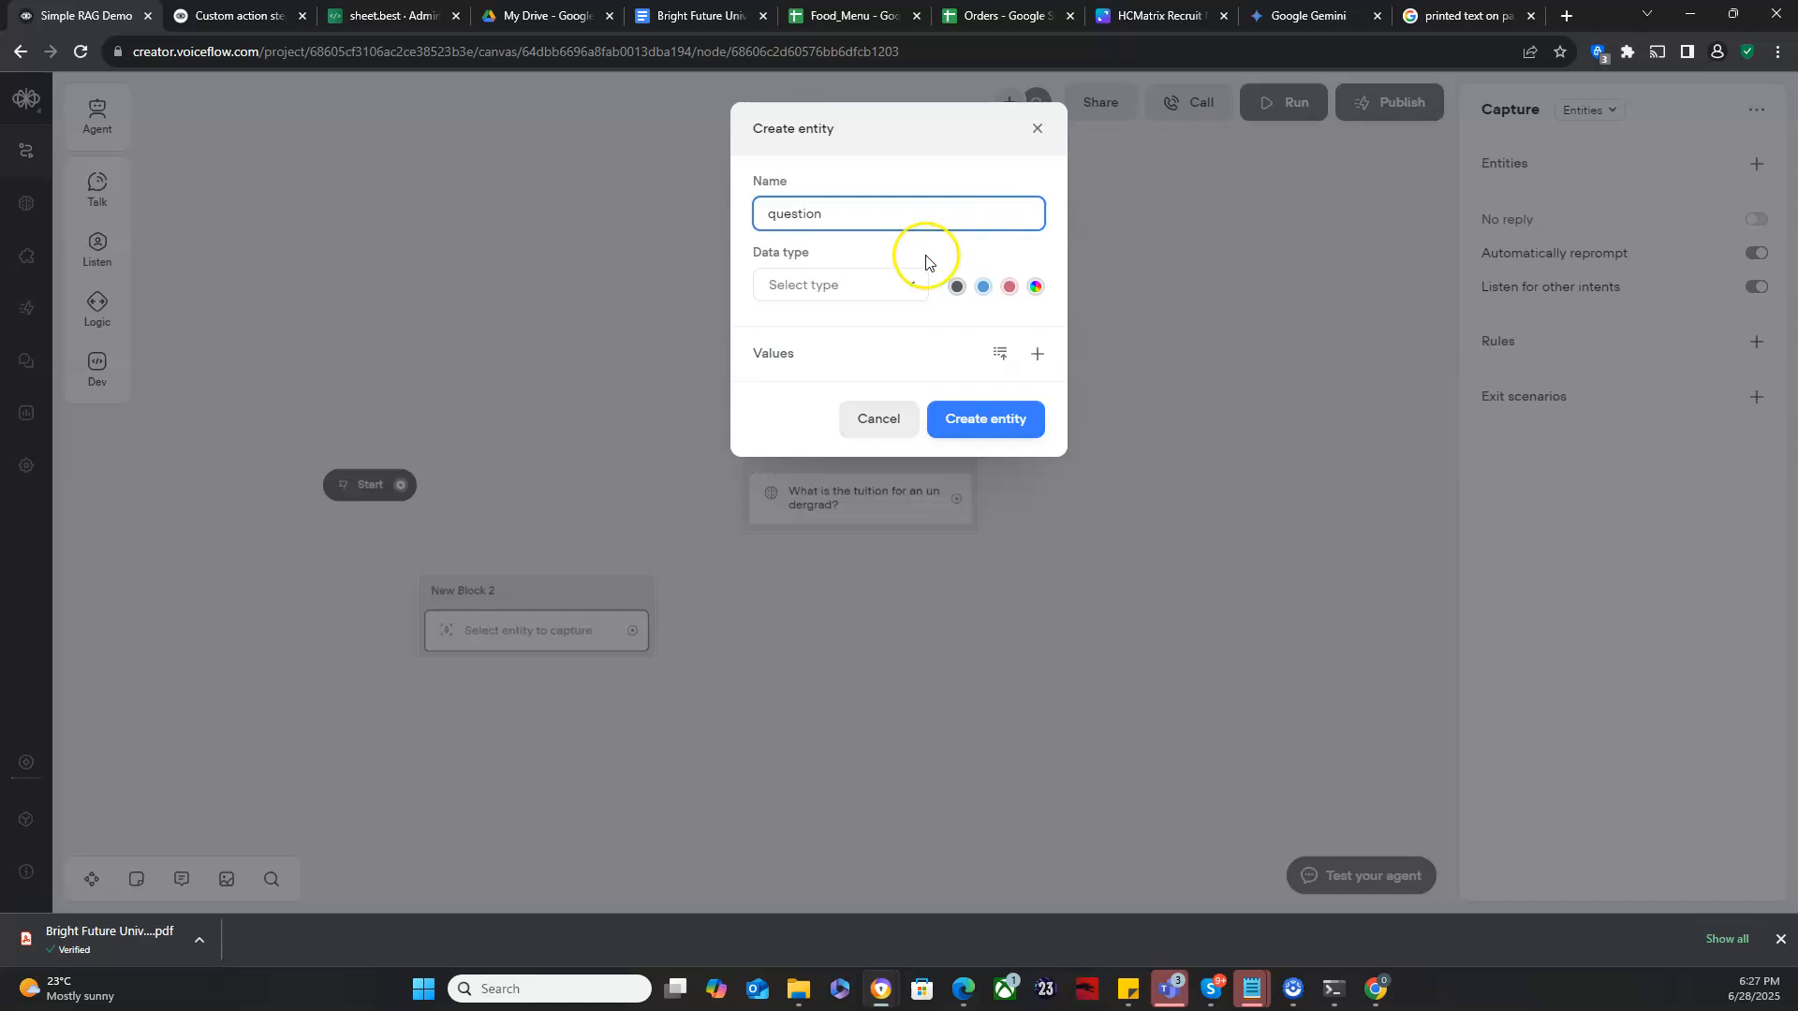
left_click(874, 286)
scroll(825, 457, "down", 3)
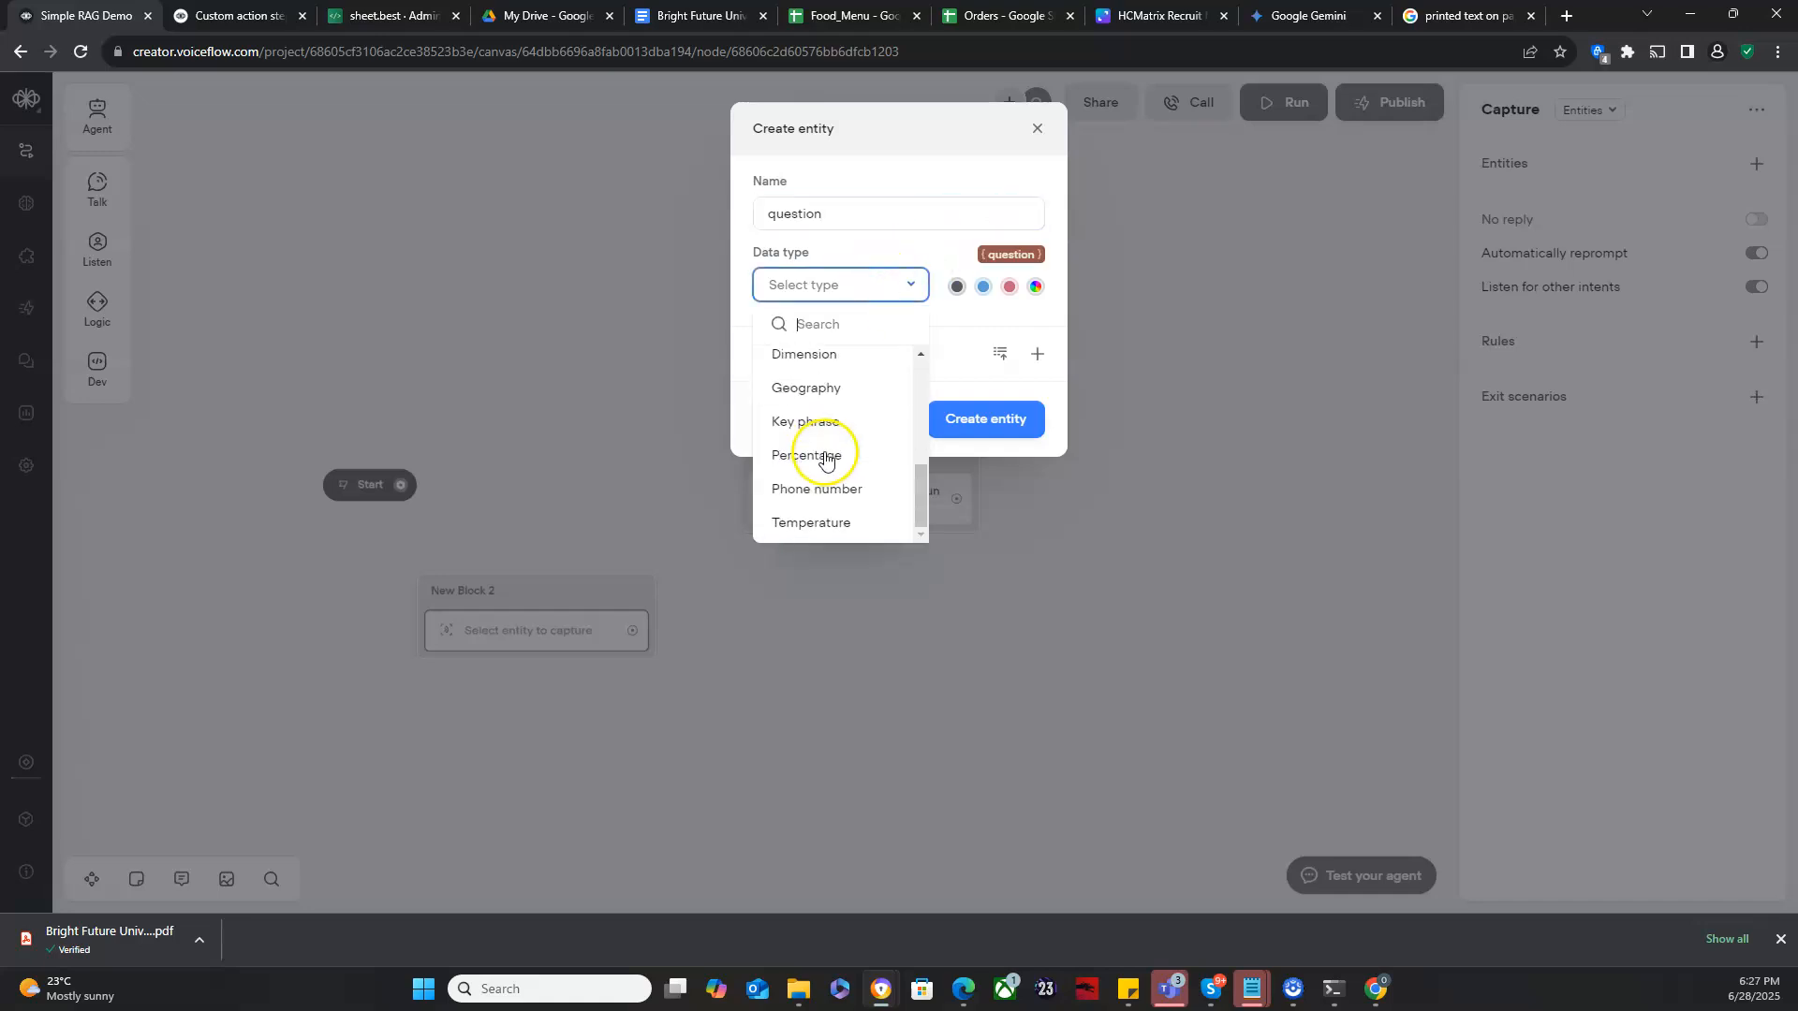
left_click(823, 422)
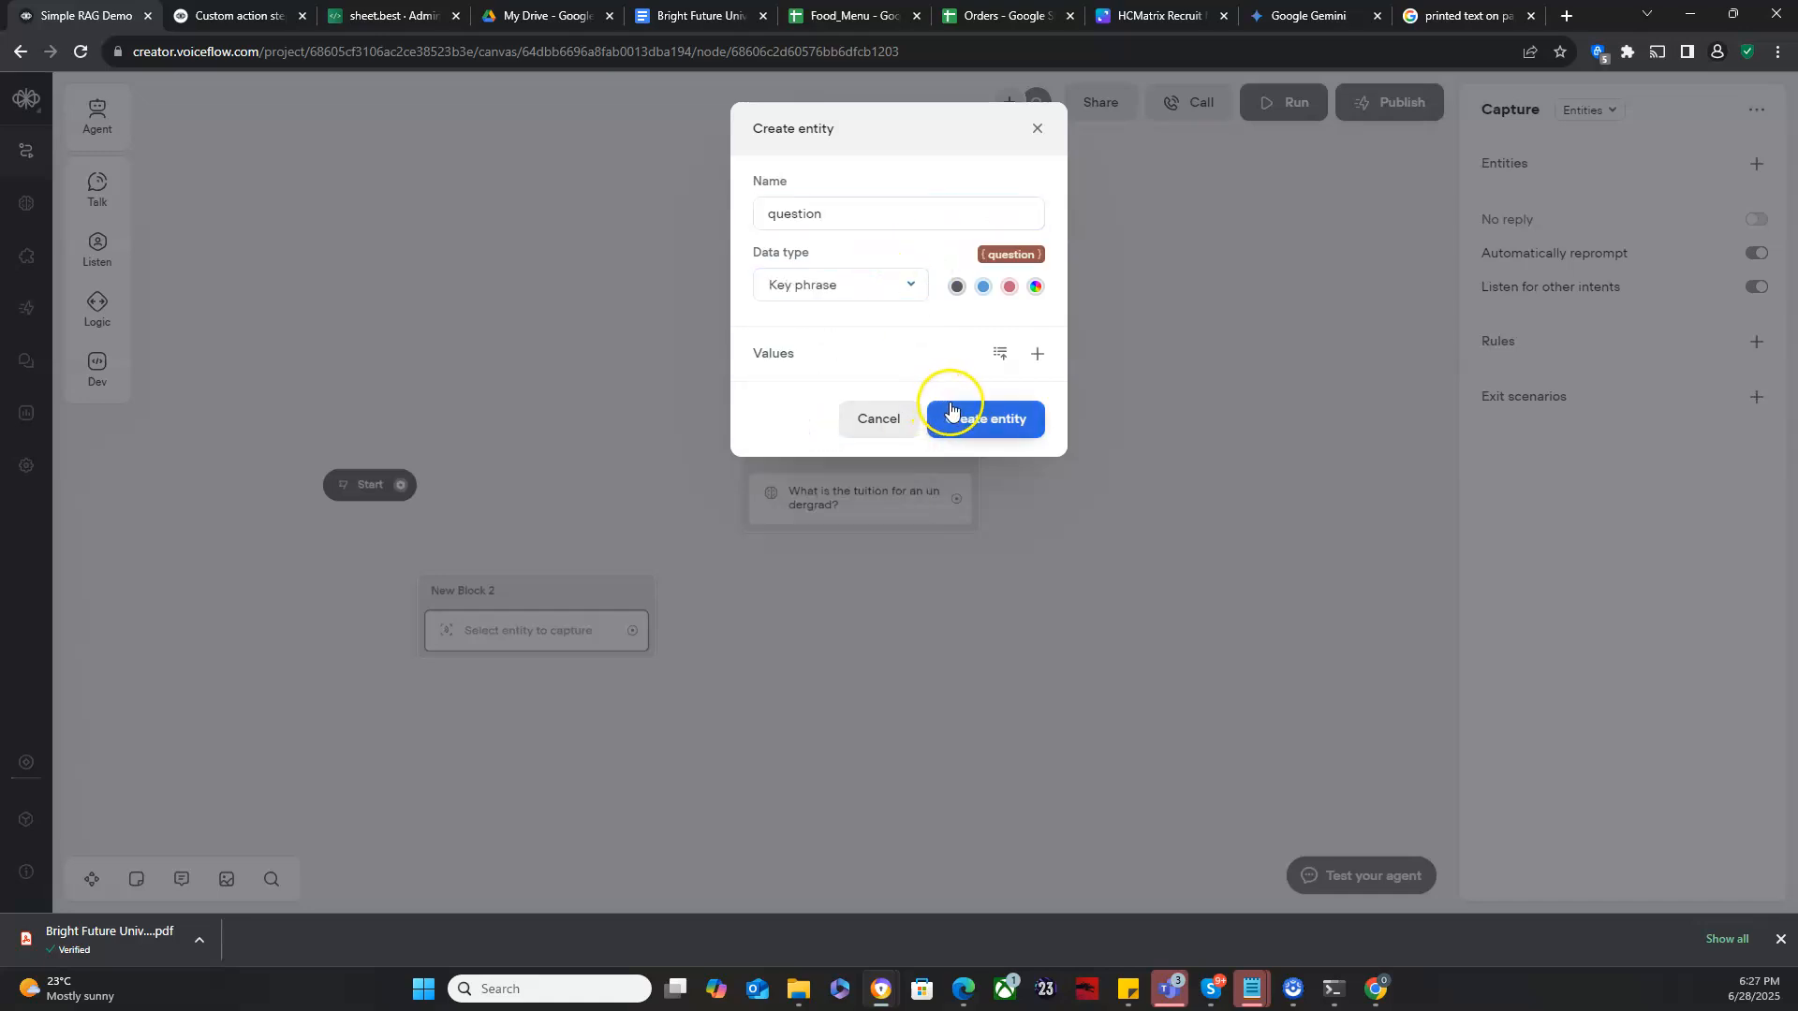
left_click(996, 421)
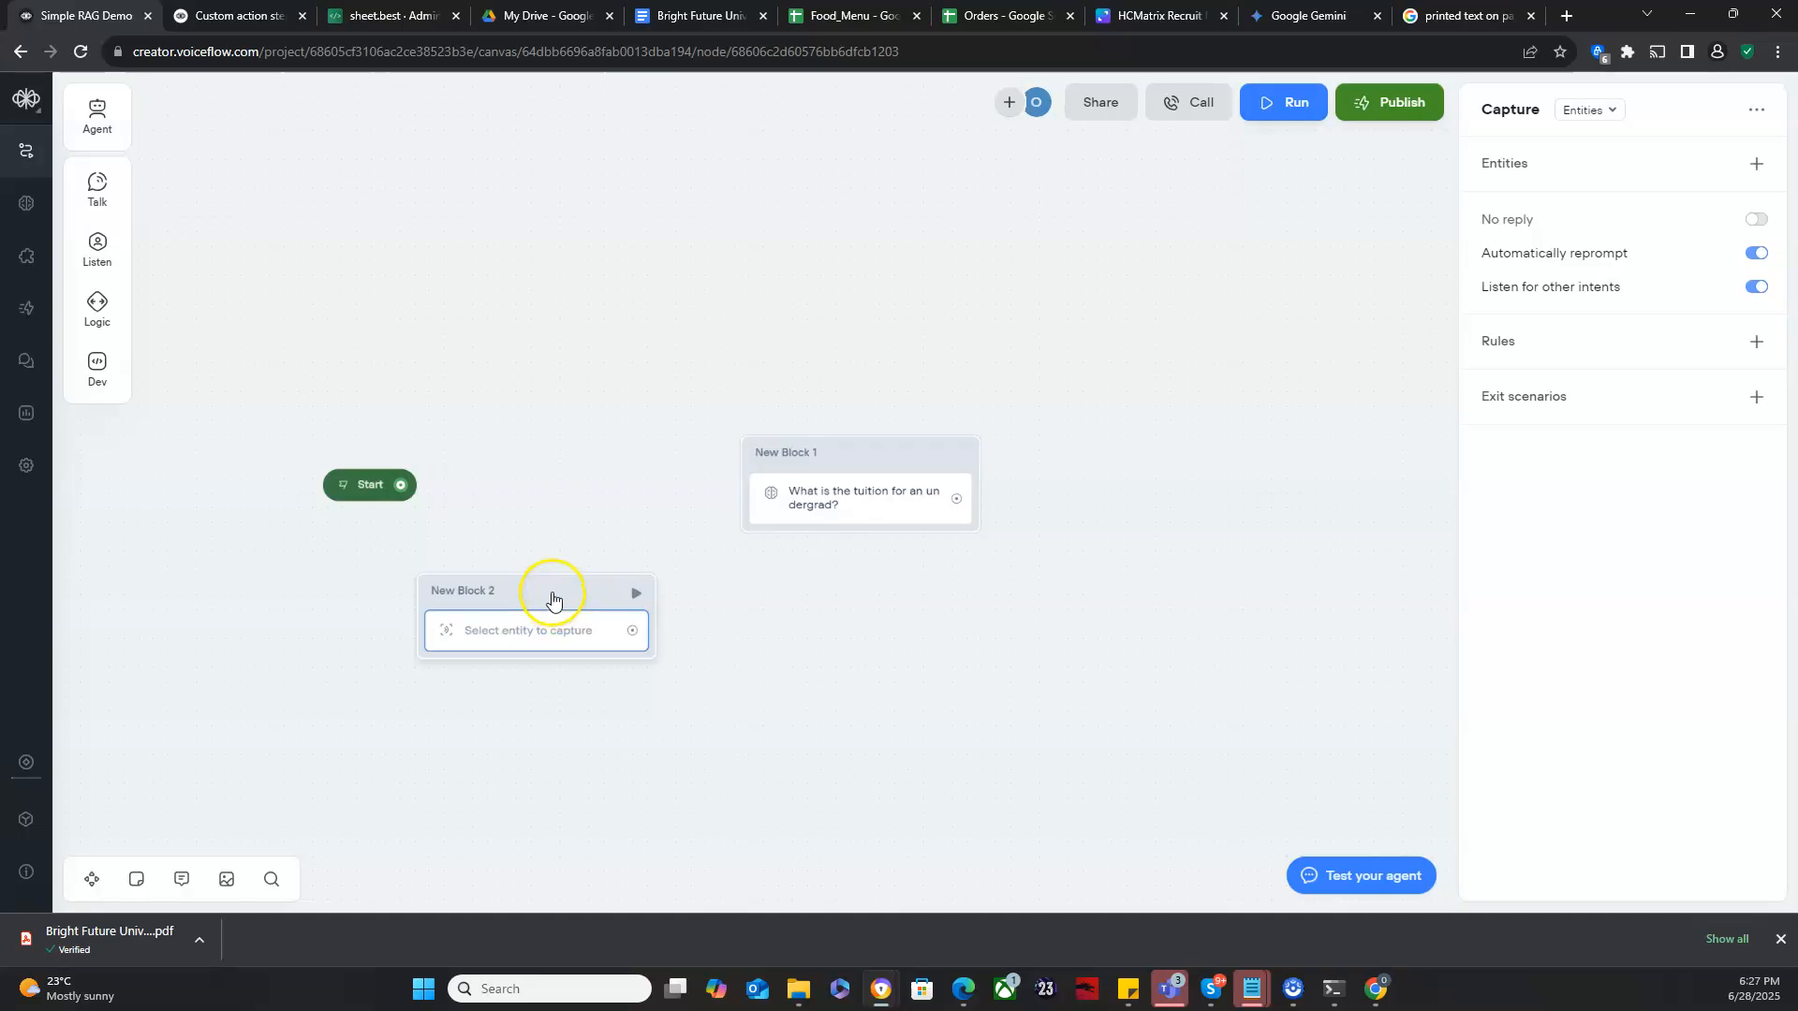
- Move the Capture block and connect the Start block to it
left_click_drag(537, 590, 563, 531)
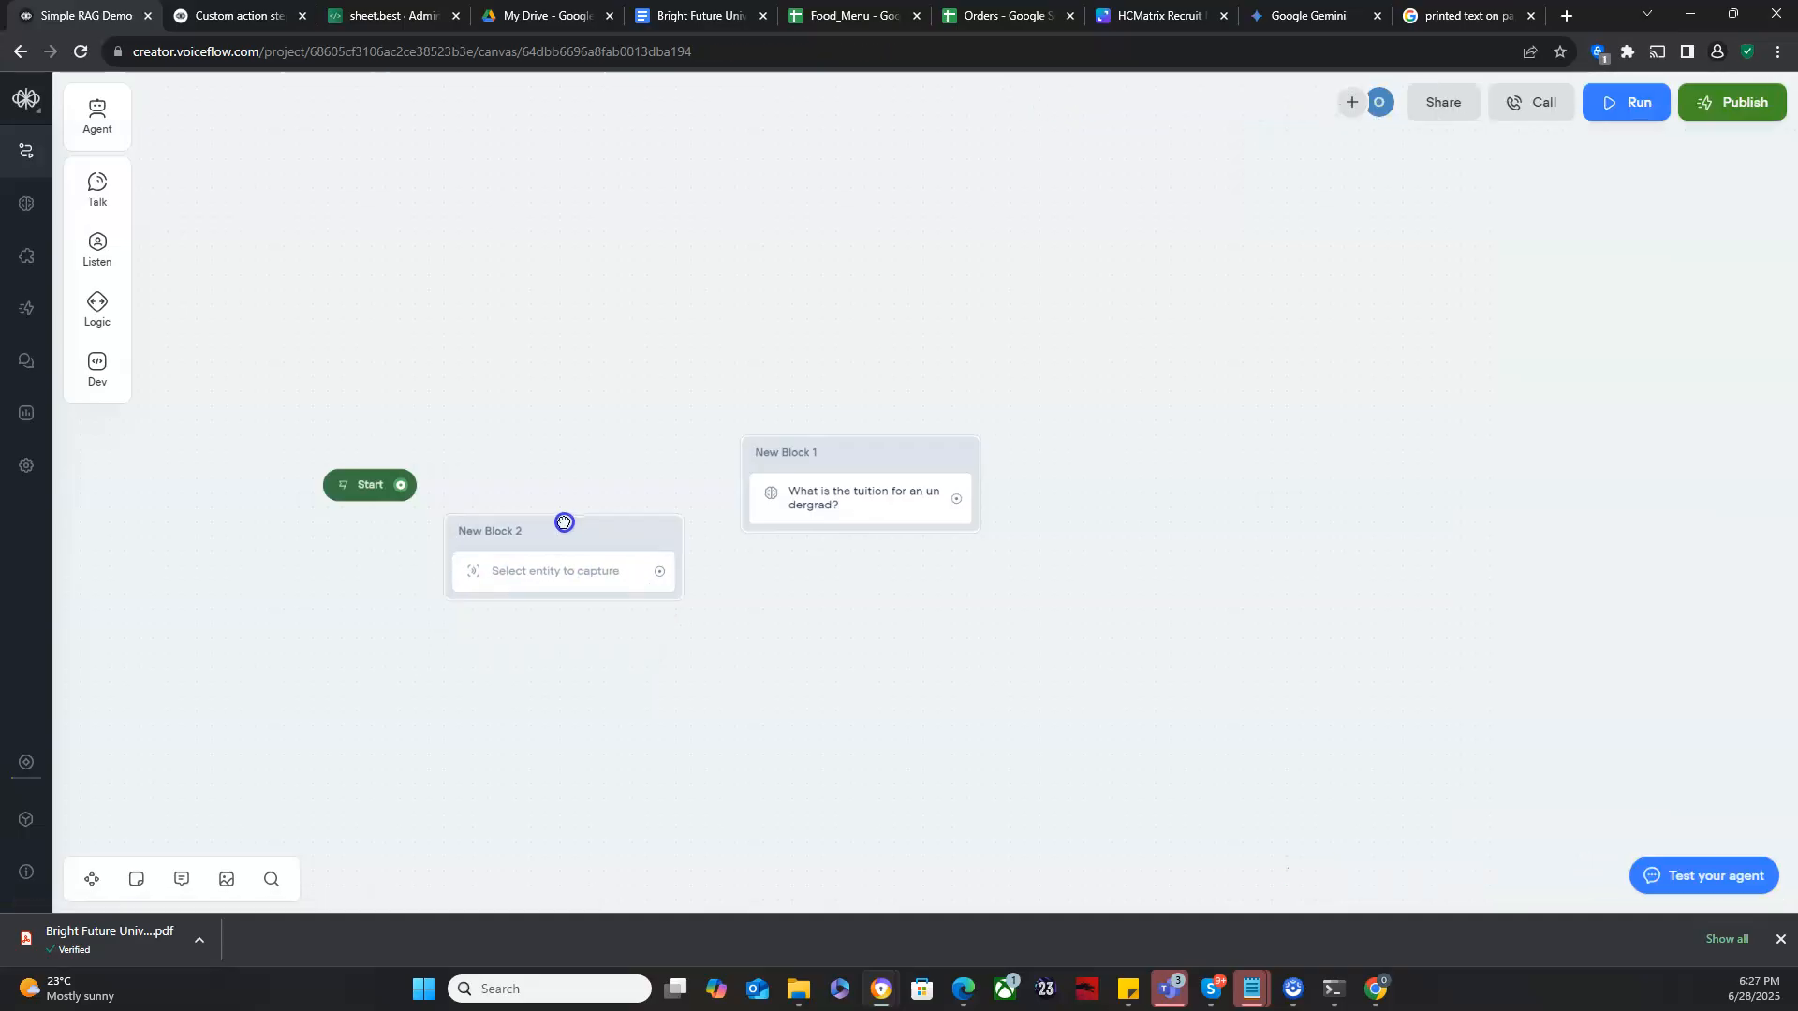
left_click_drag(354, 479, 453, 565)
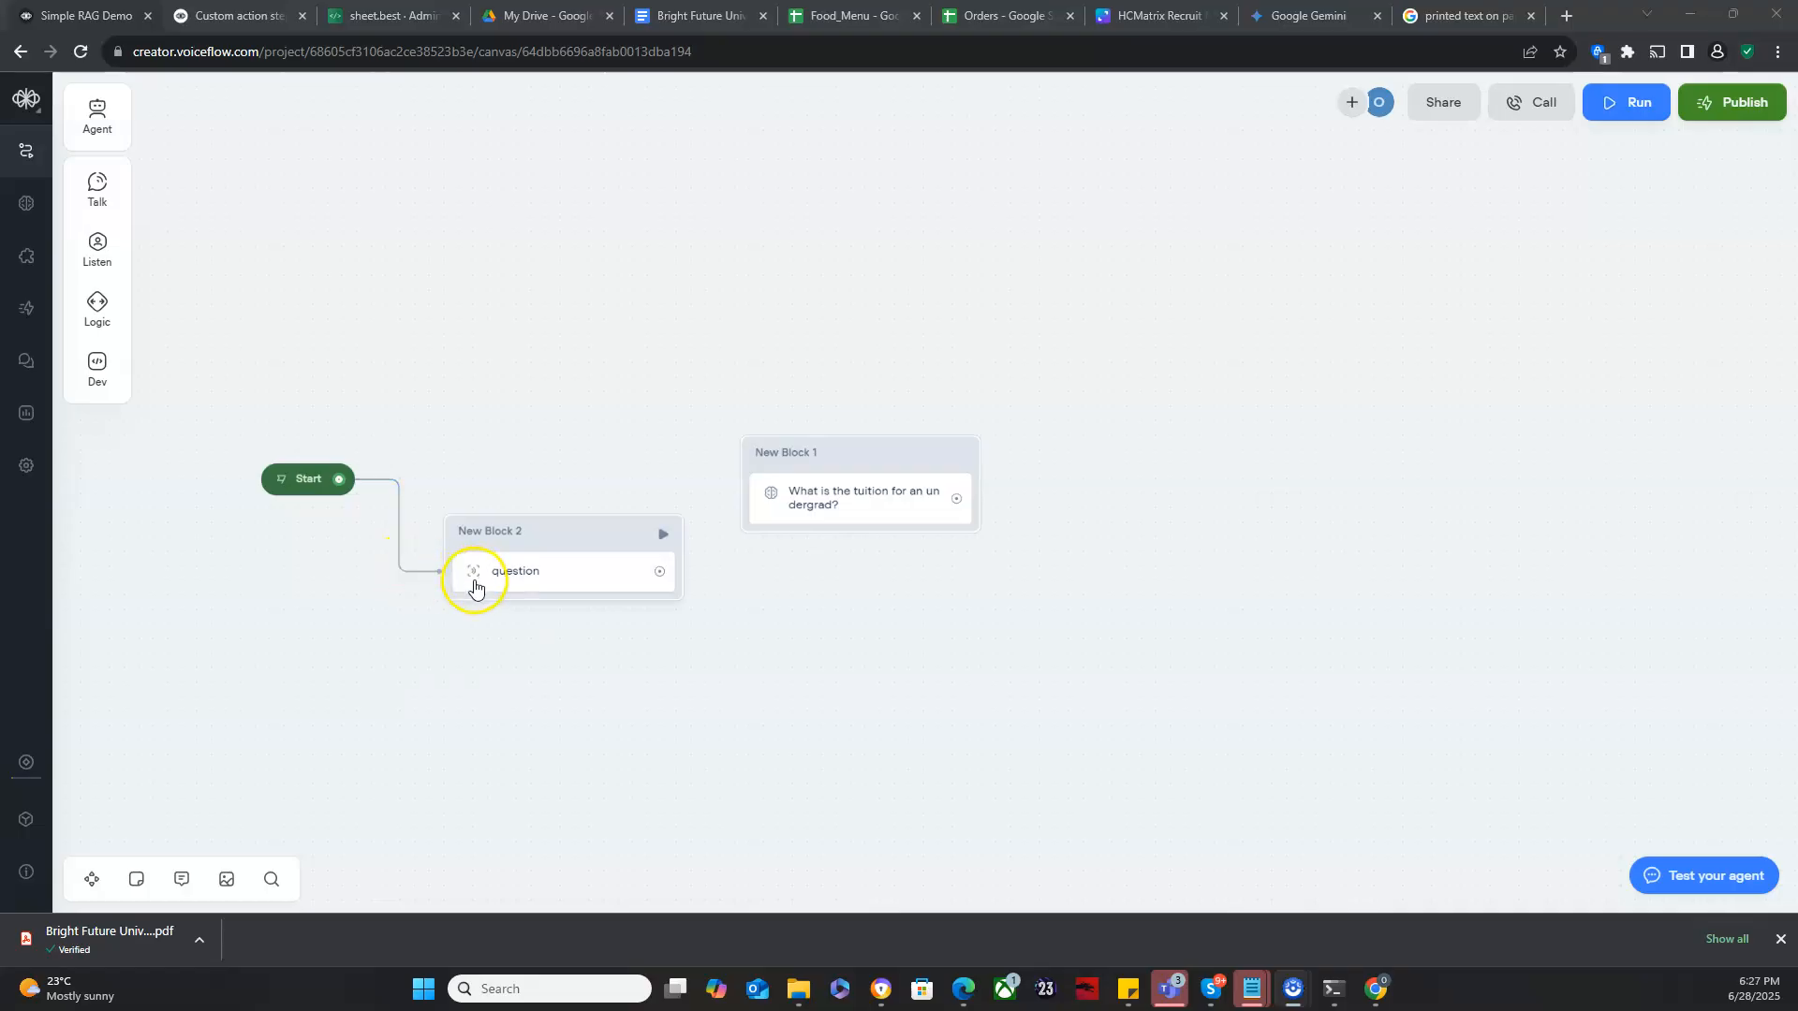
- Replace the KB search block's question text with the {question} variable
left_click(835, 495)
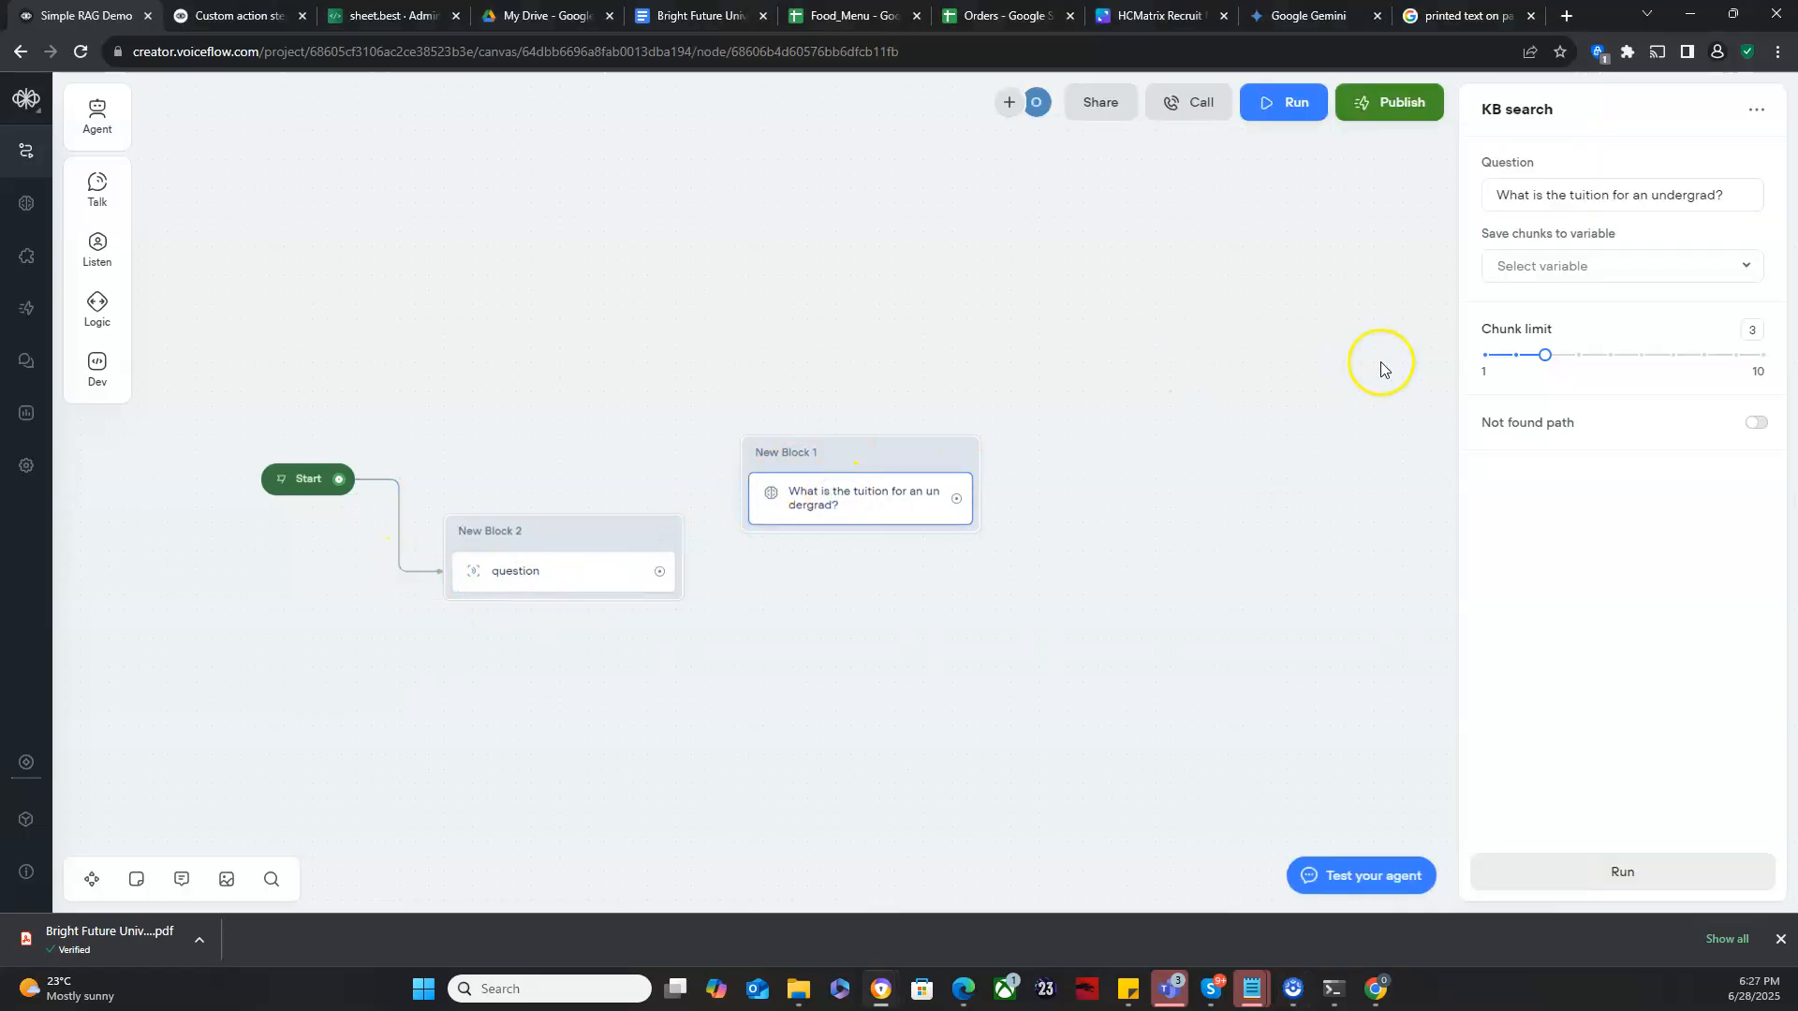
triple_click(1613, 195)
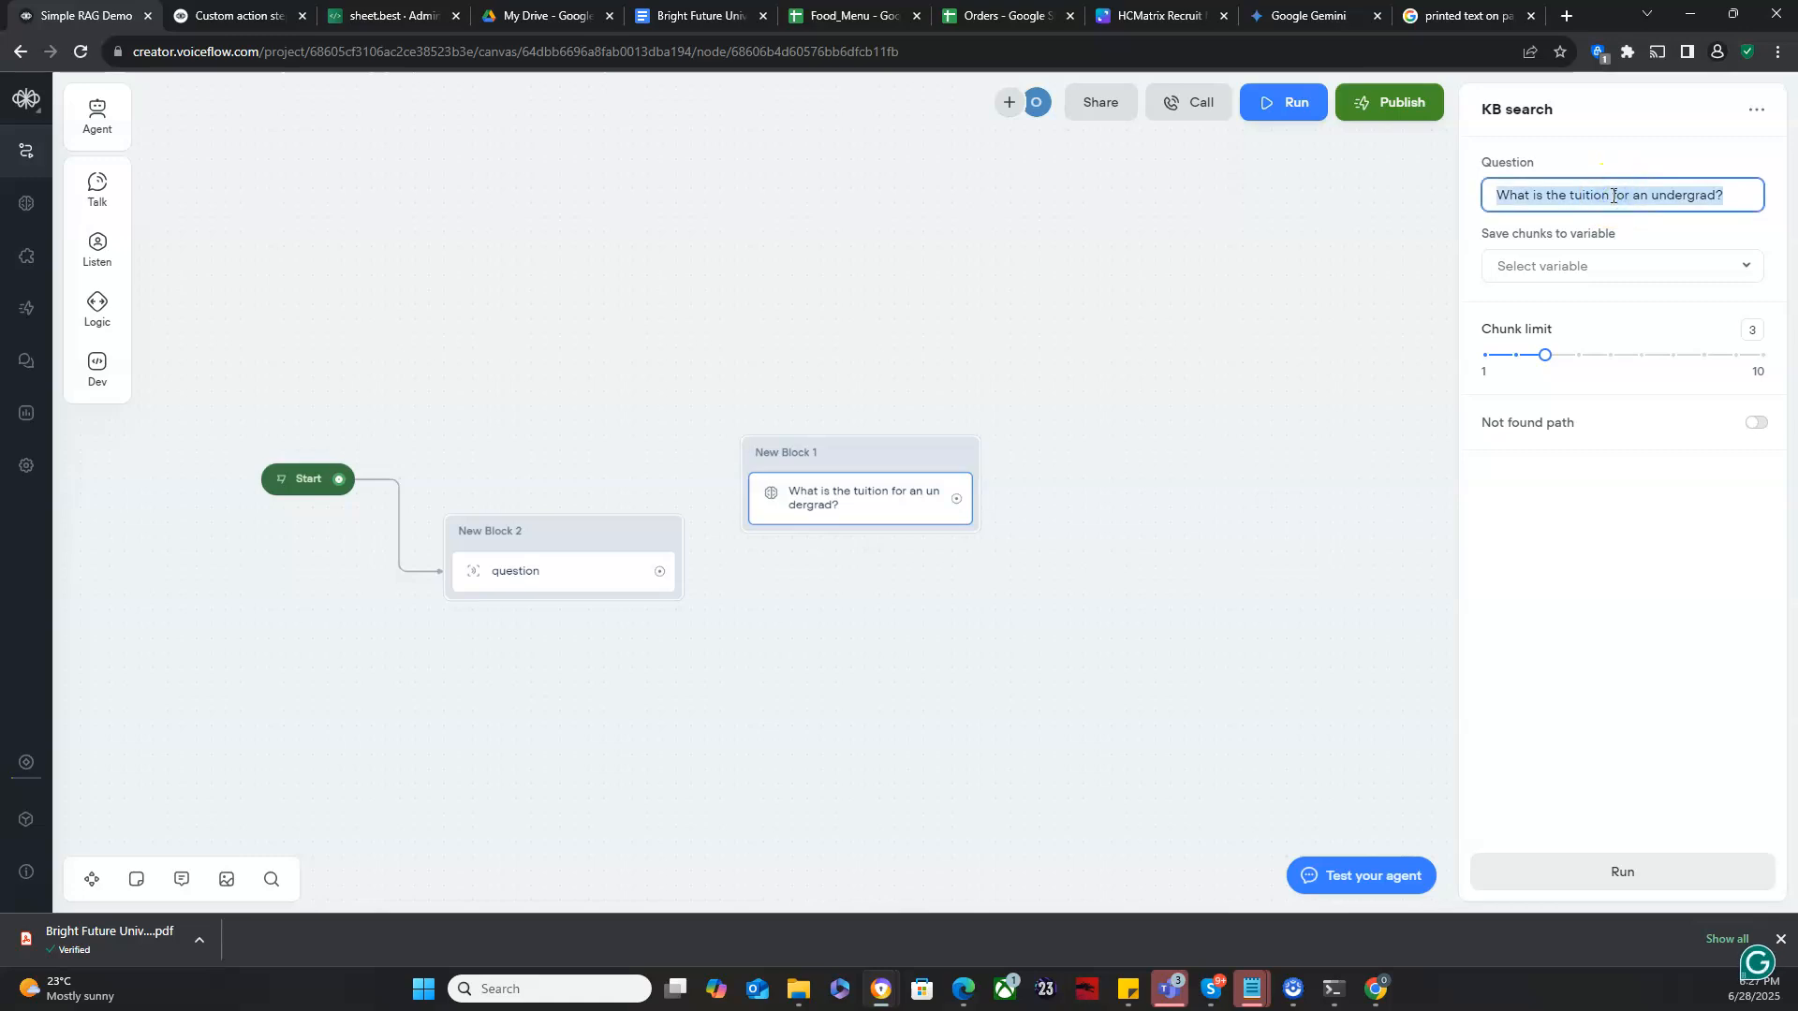
key("BackSpace")
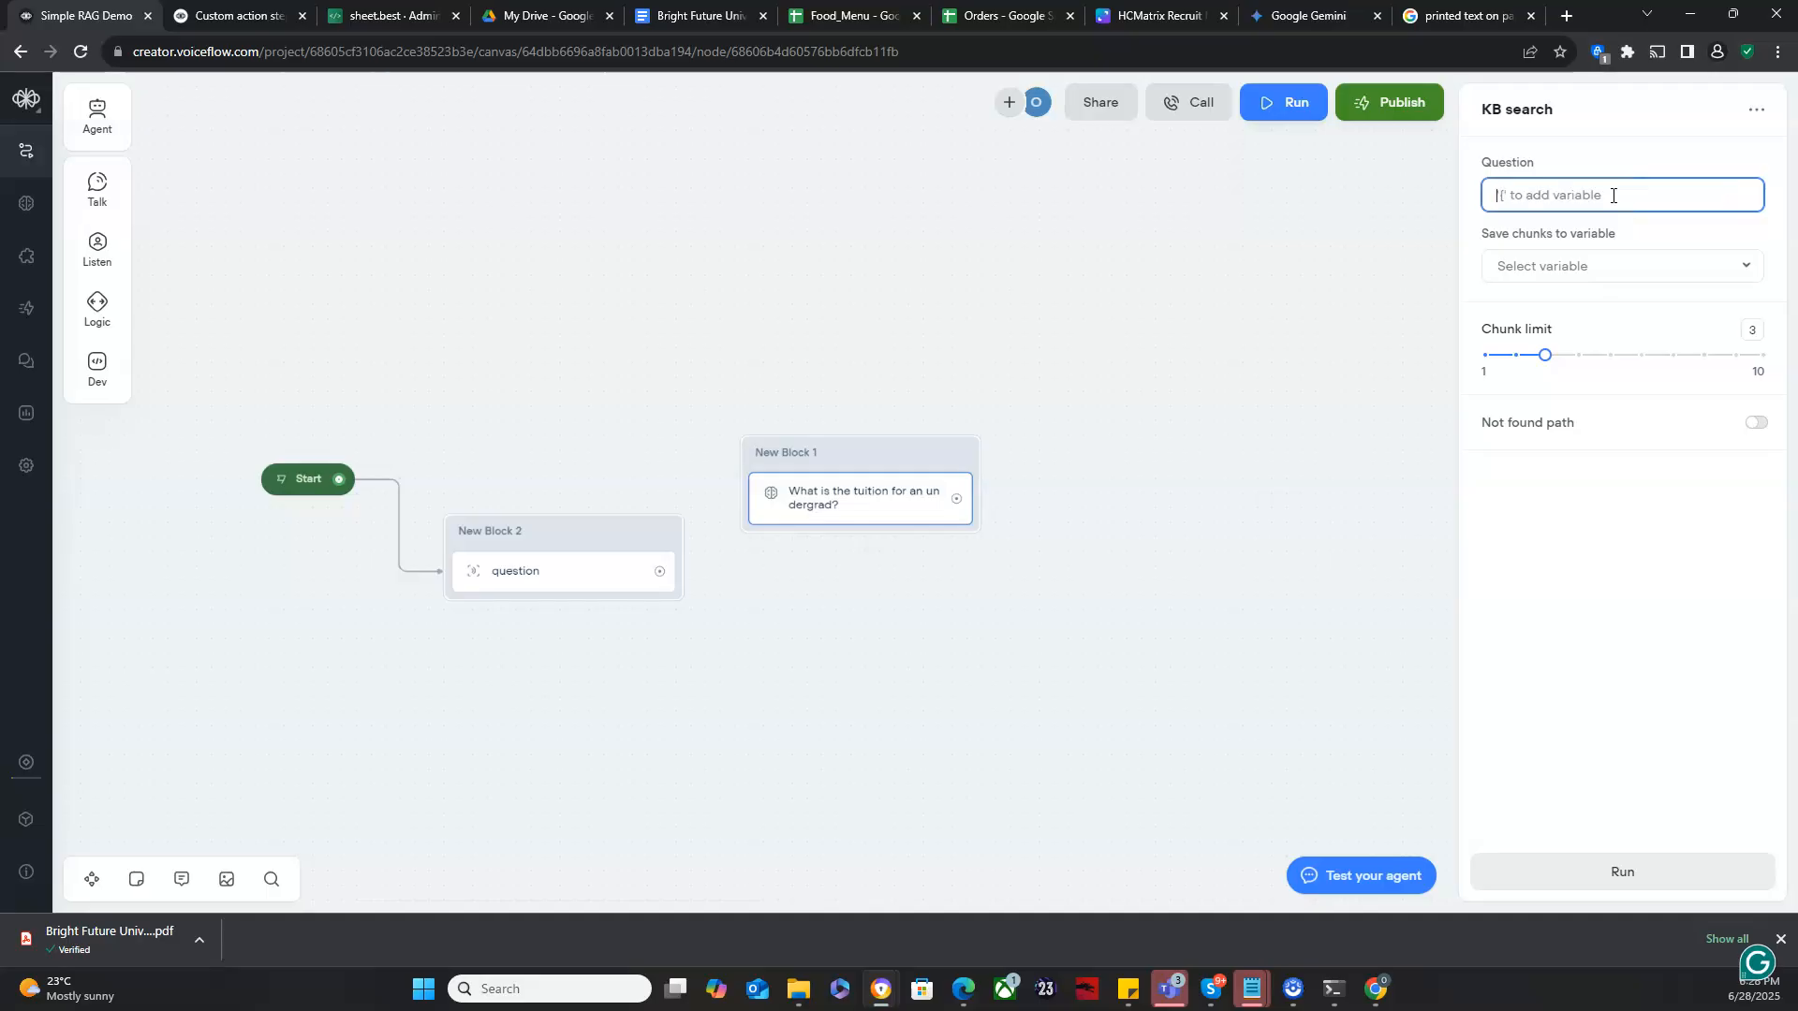
type("{que")
key("Return")
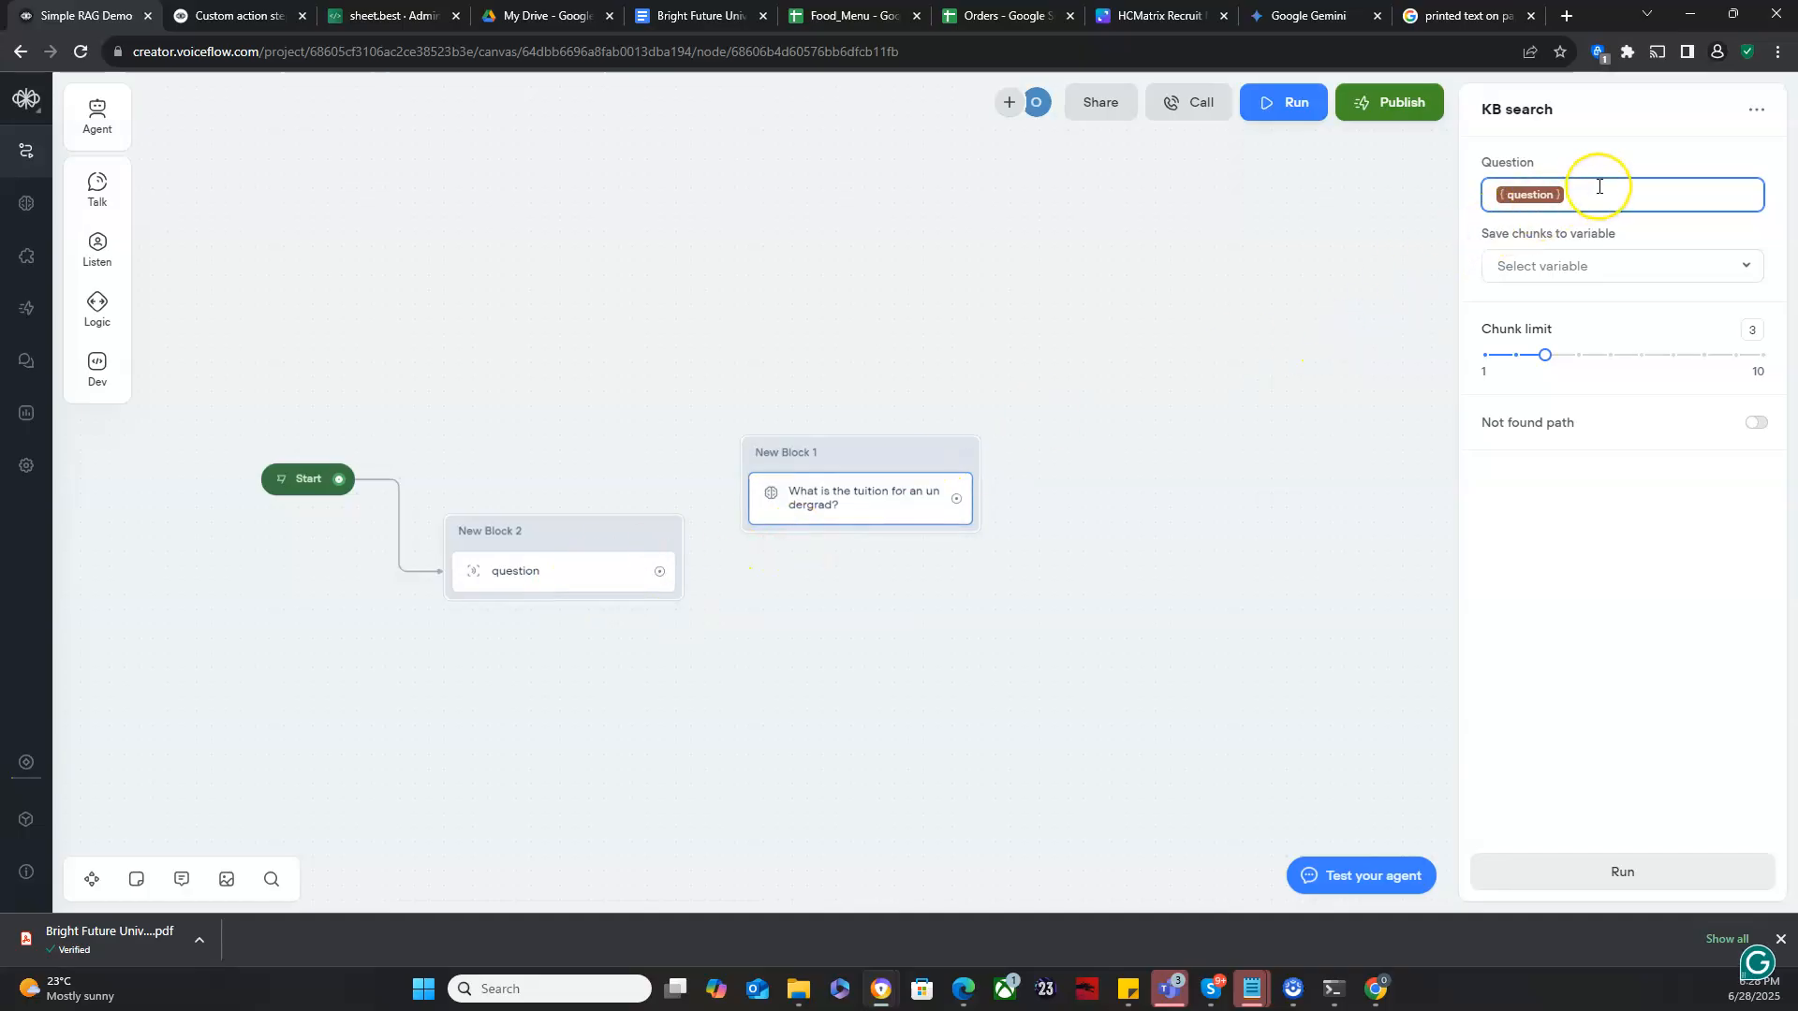
- Create a variable named kb_response and save the KB search chunks to it
left_click(1617, 272)
left_click(1617, 274)
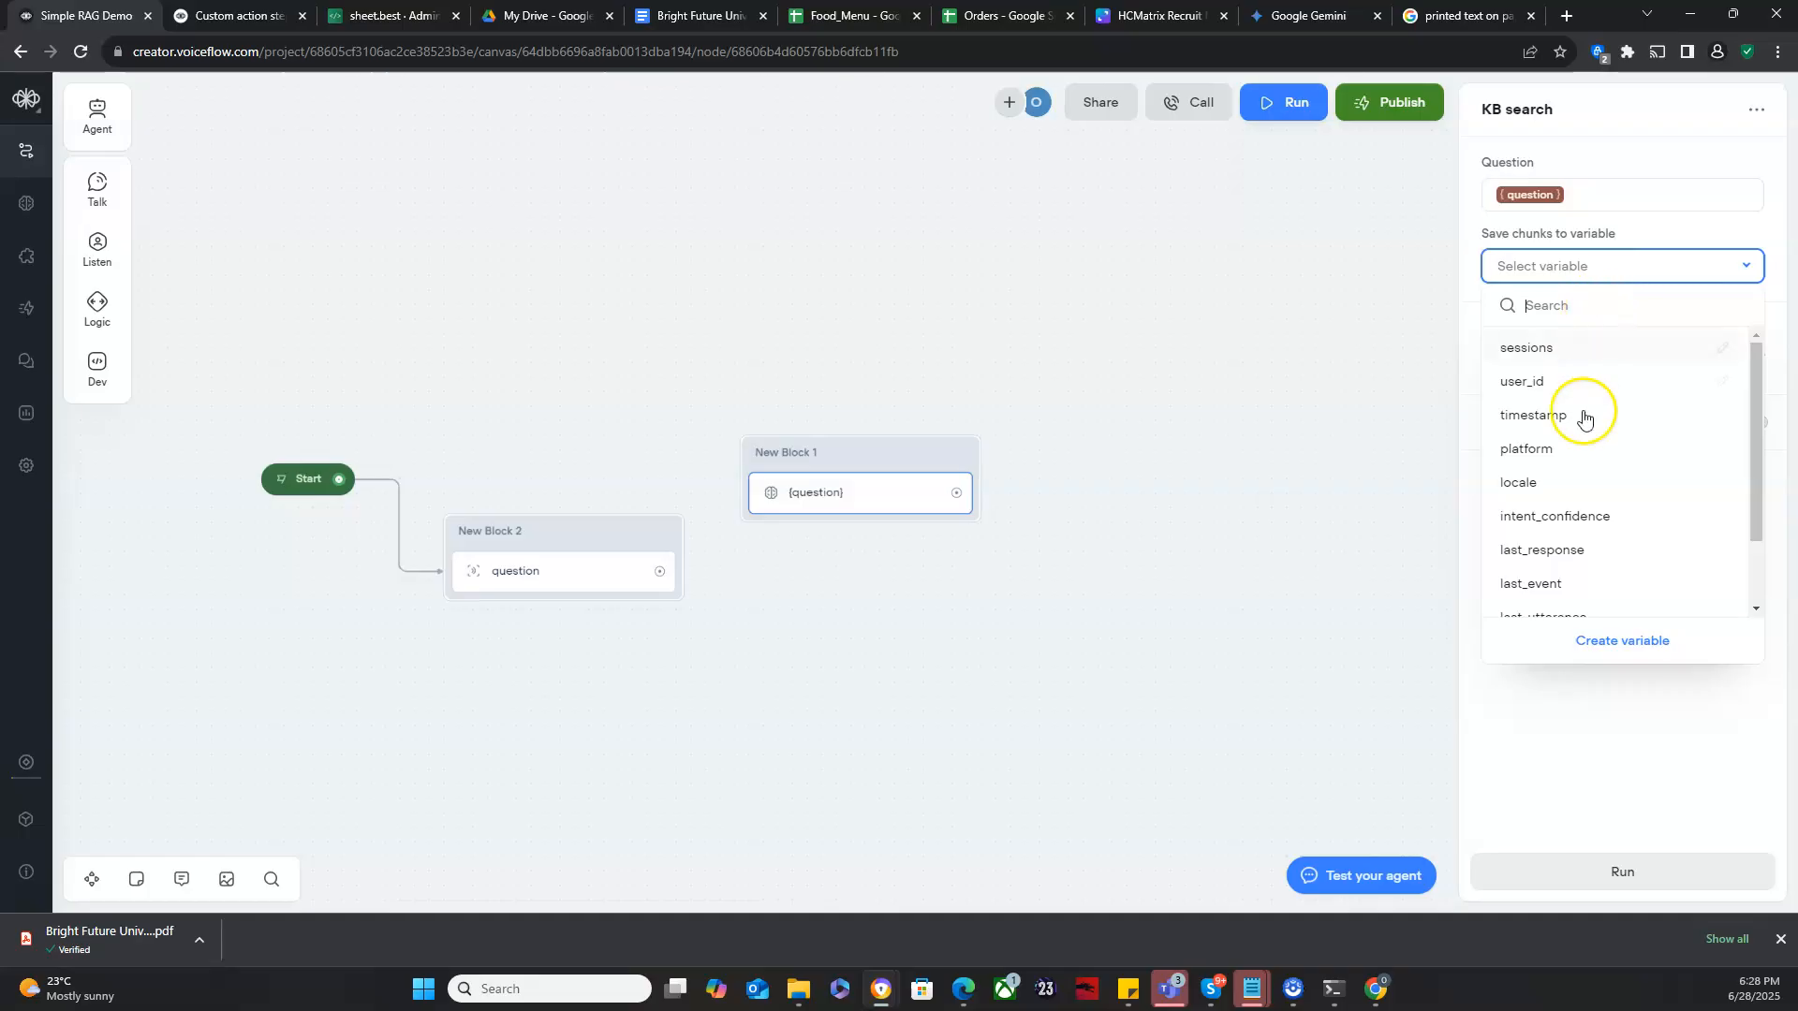
left_click(1615, 645)
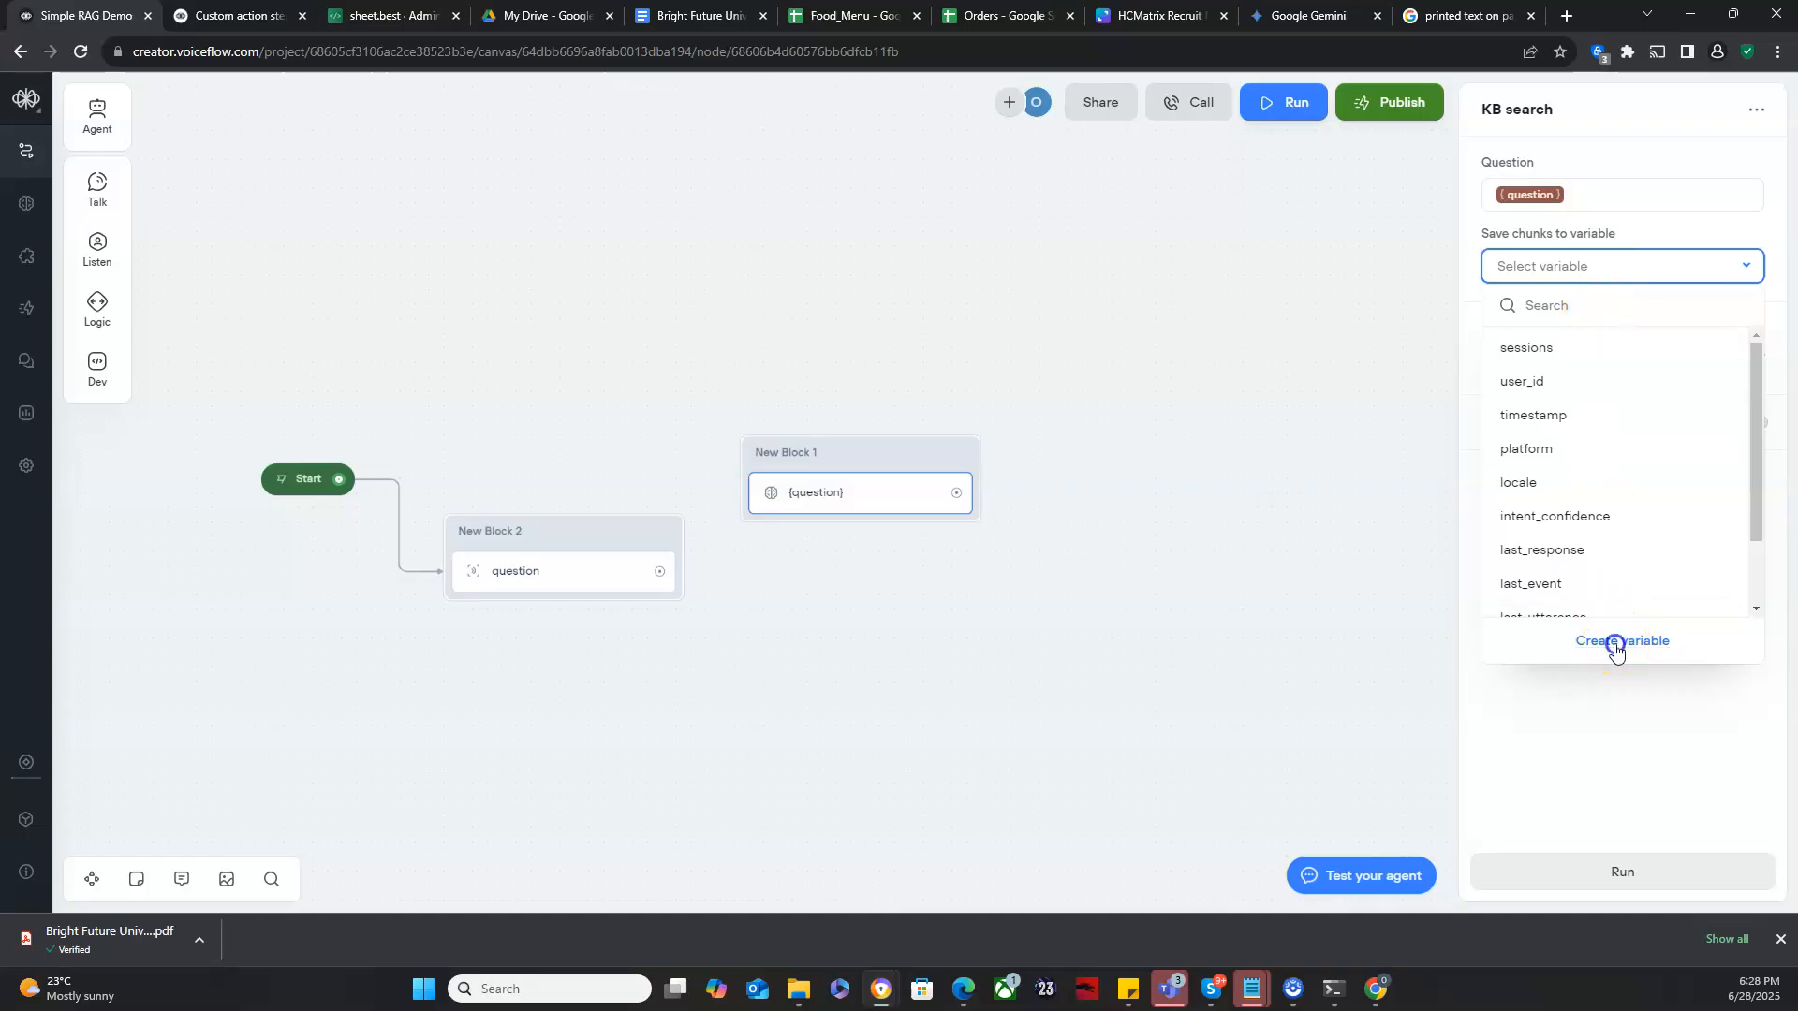
double_click(900, 222)
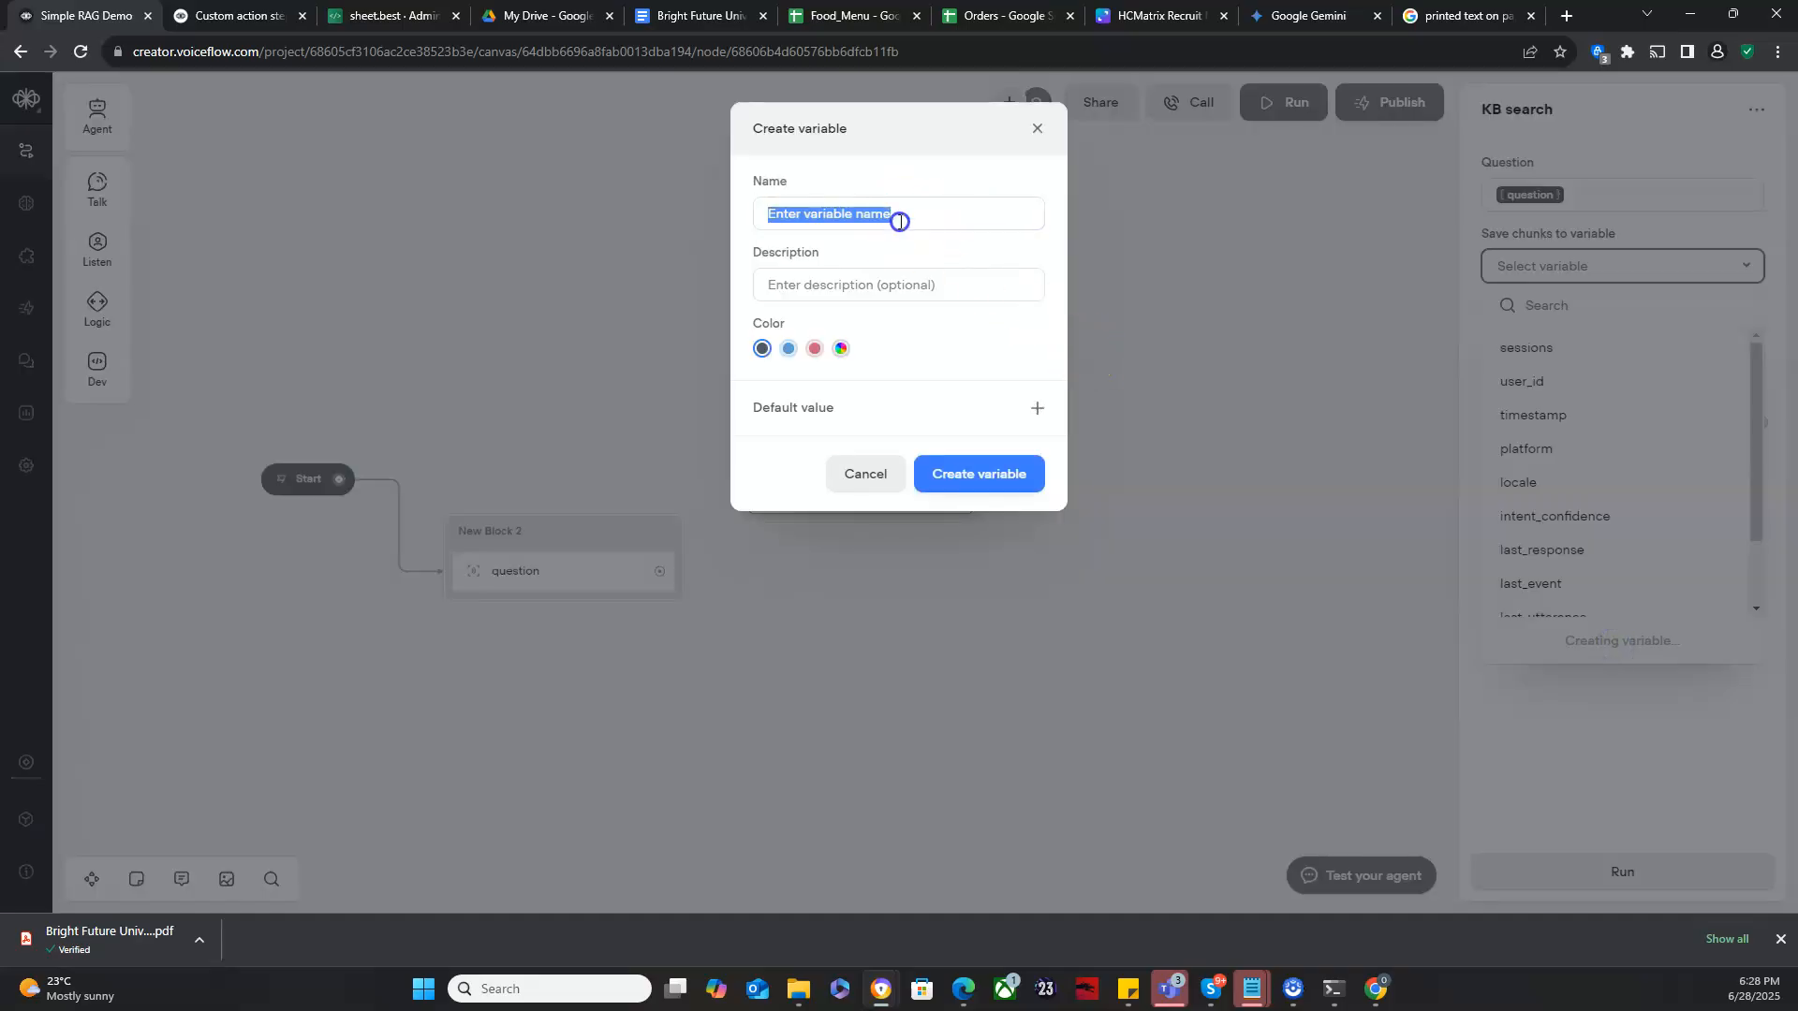
left_click(900, 221)
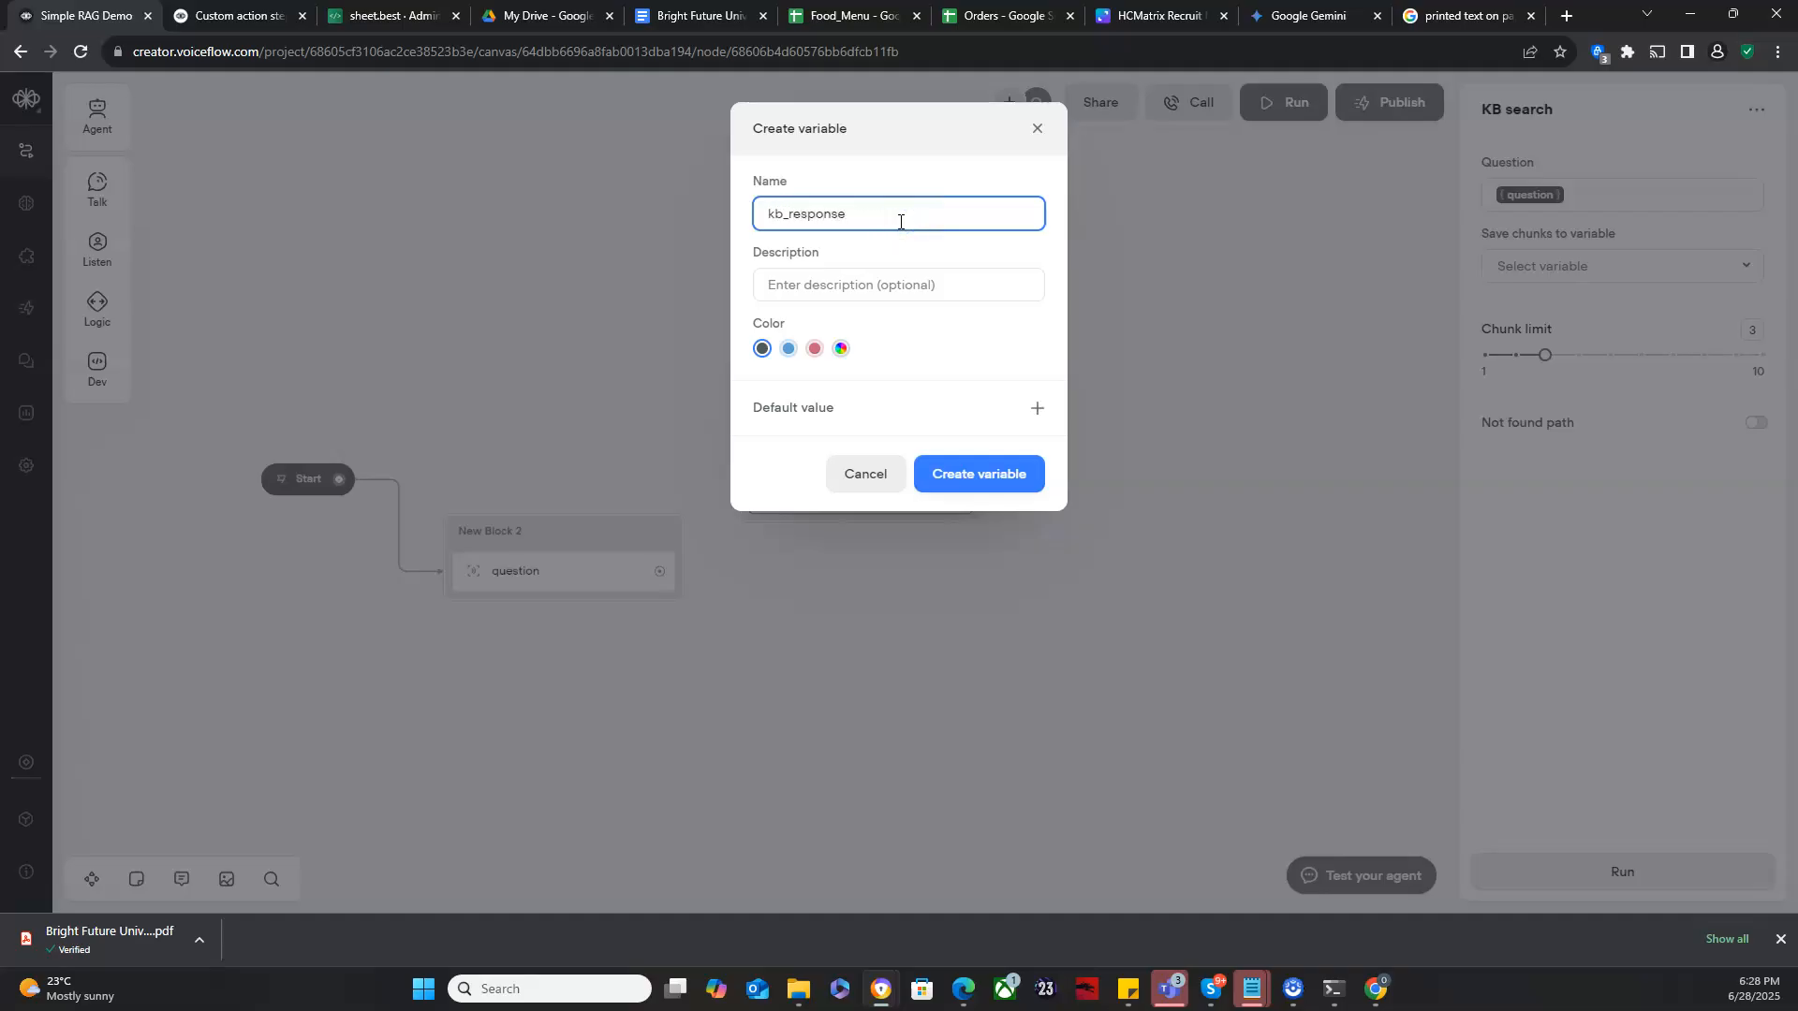
left_click(973, 471)
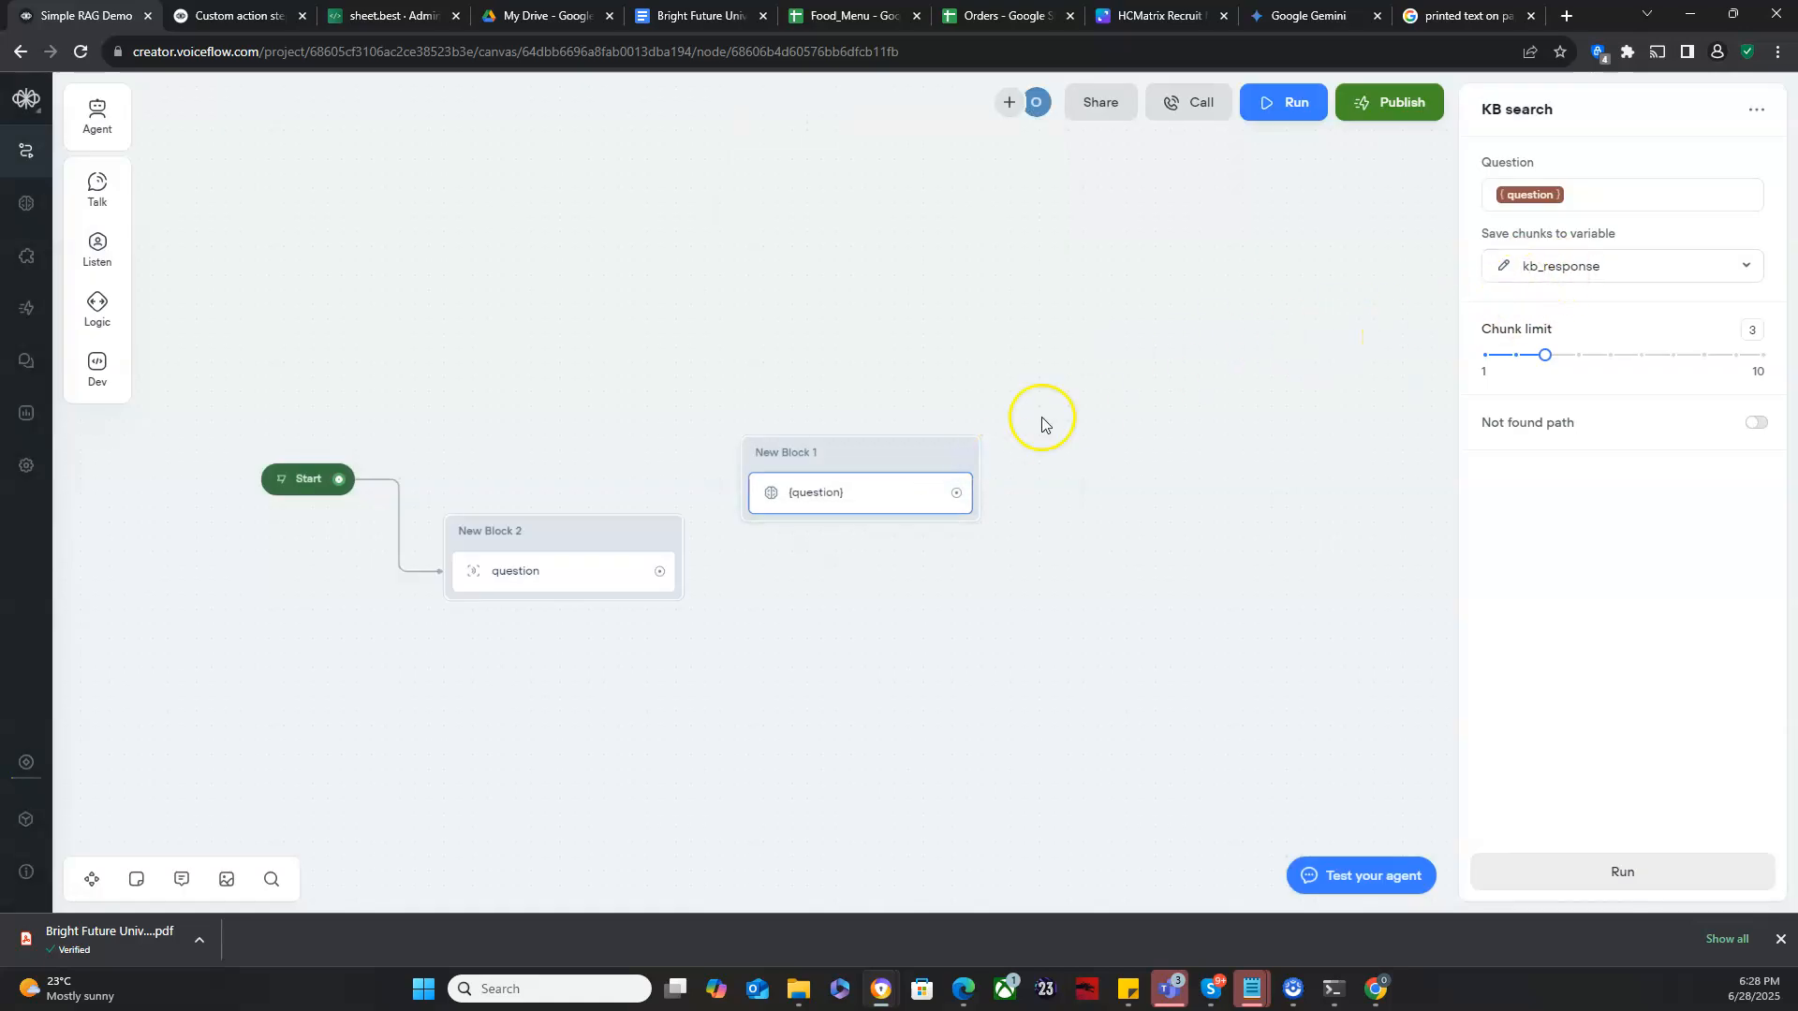
- Move the KB search block and connect the Capture block's output to it
left_click_drag(850, 457, 891, 456)
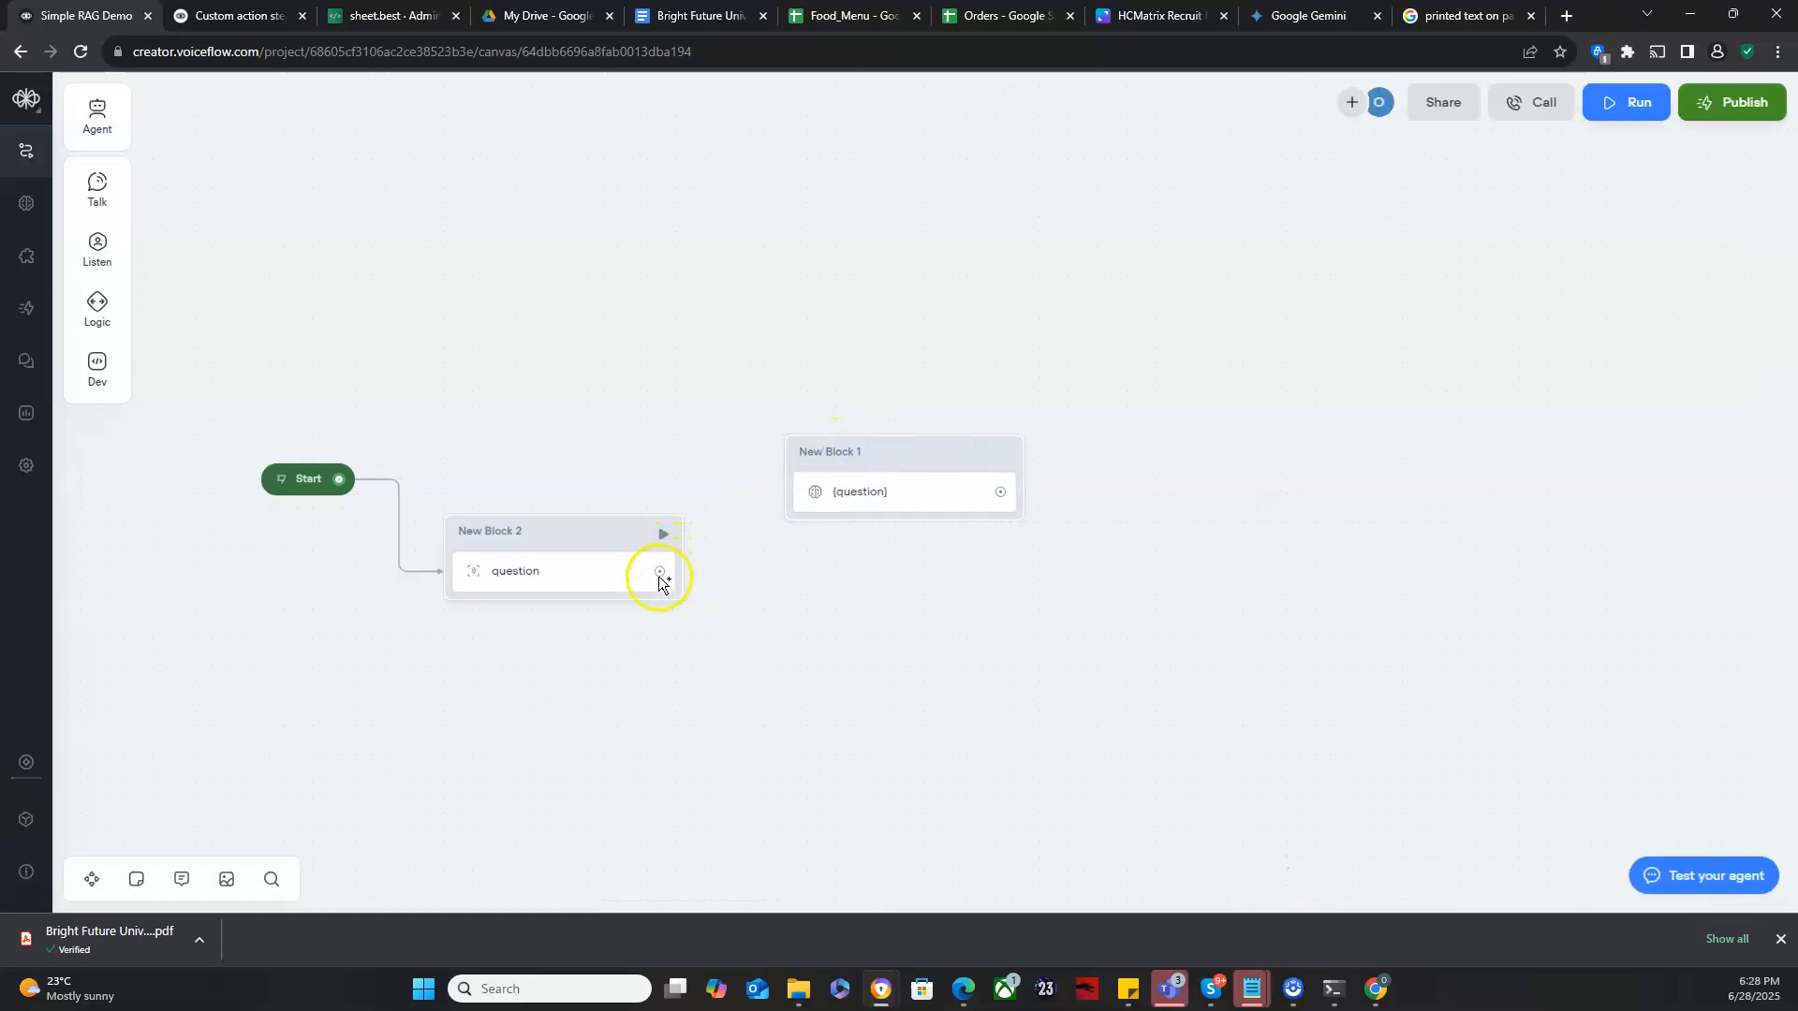
left_click_drag(659, 575, 799, 485)
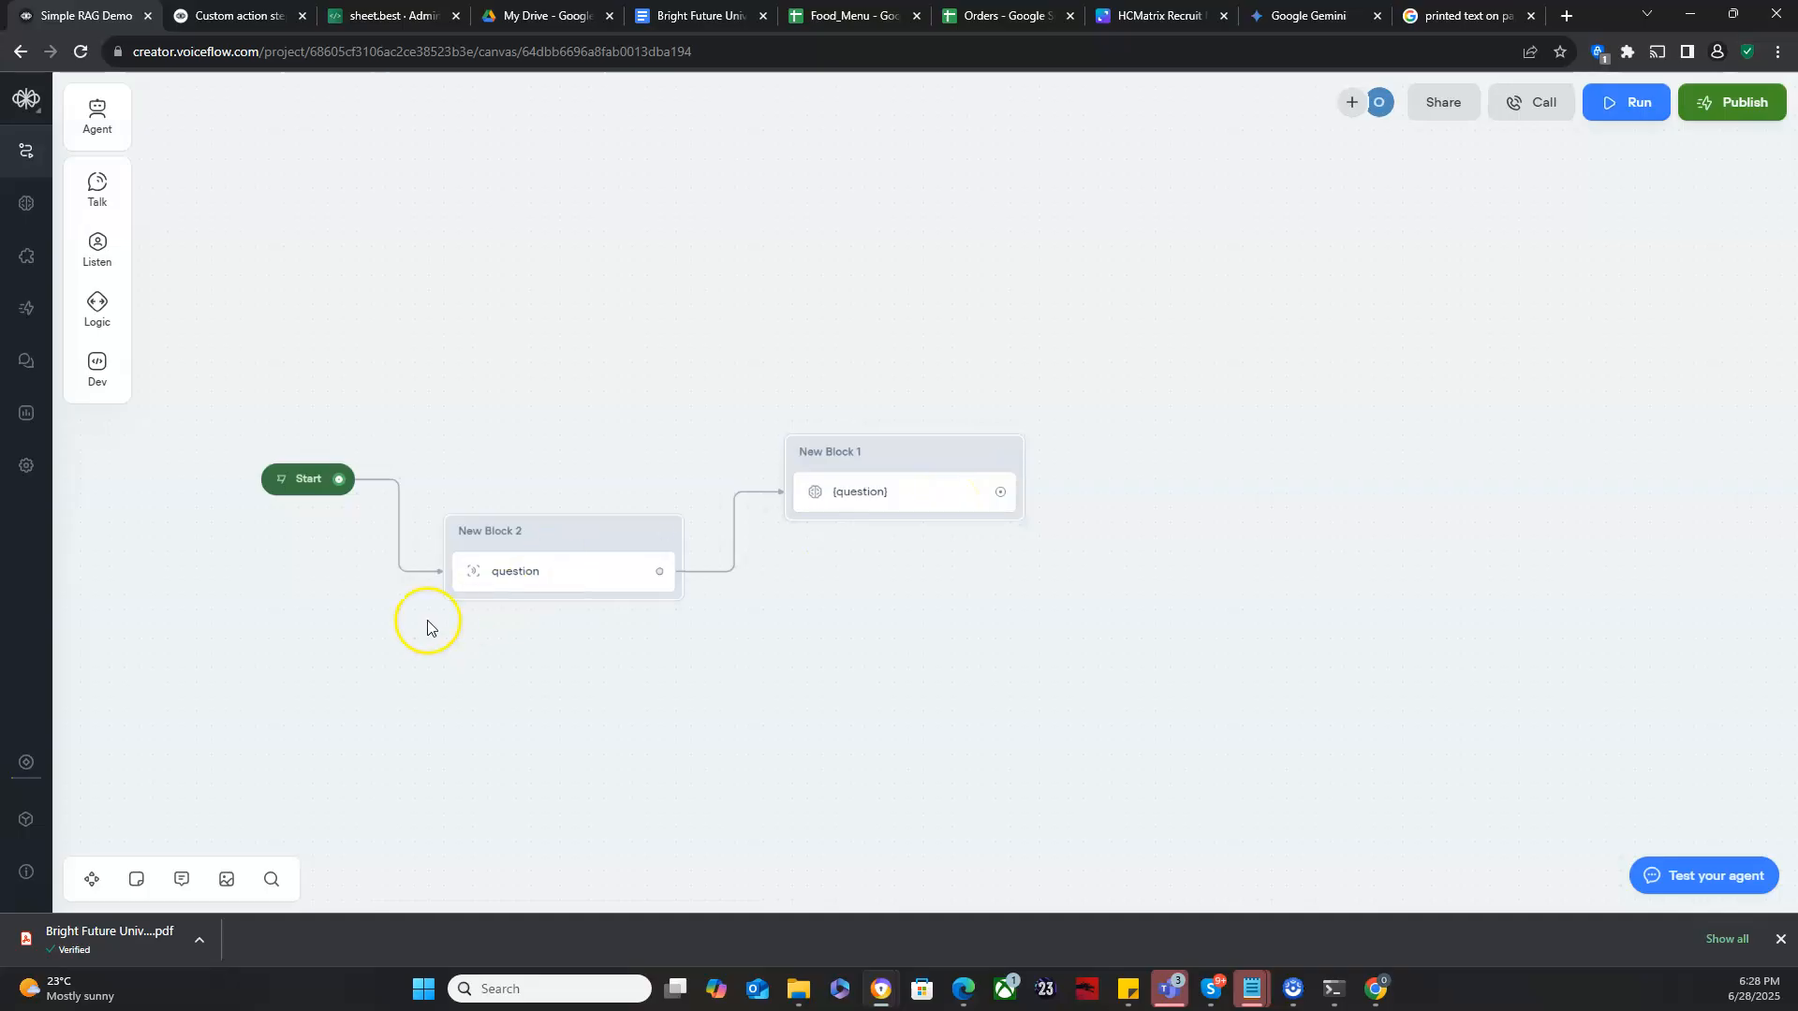
- Test the agent by asking "How much is tuition for Undergrad?" and return to the canvas
left_click(281, 479)
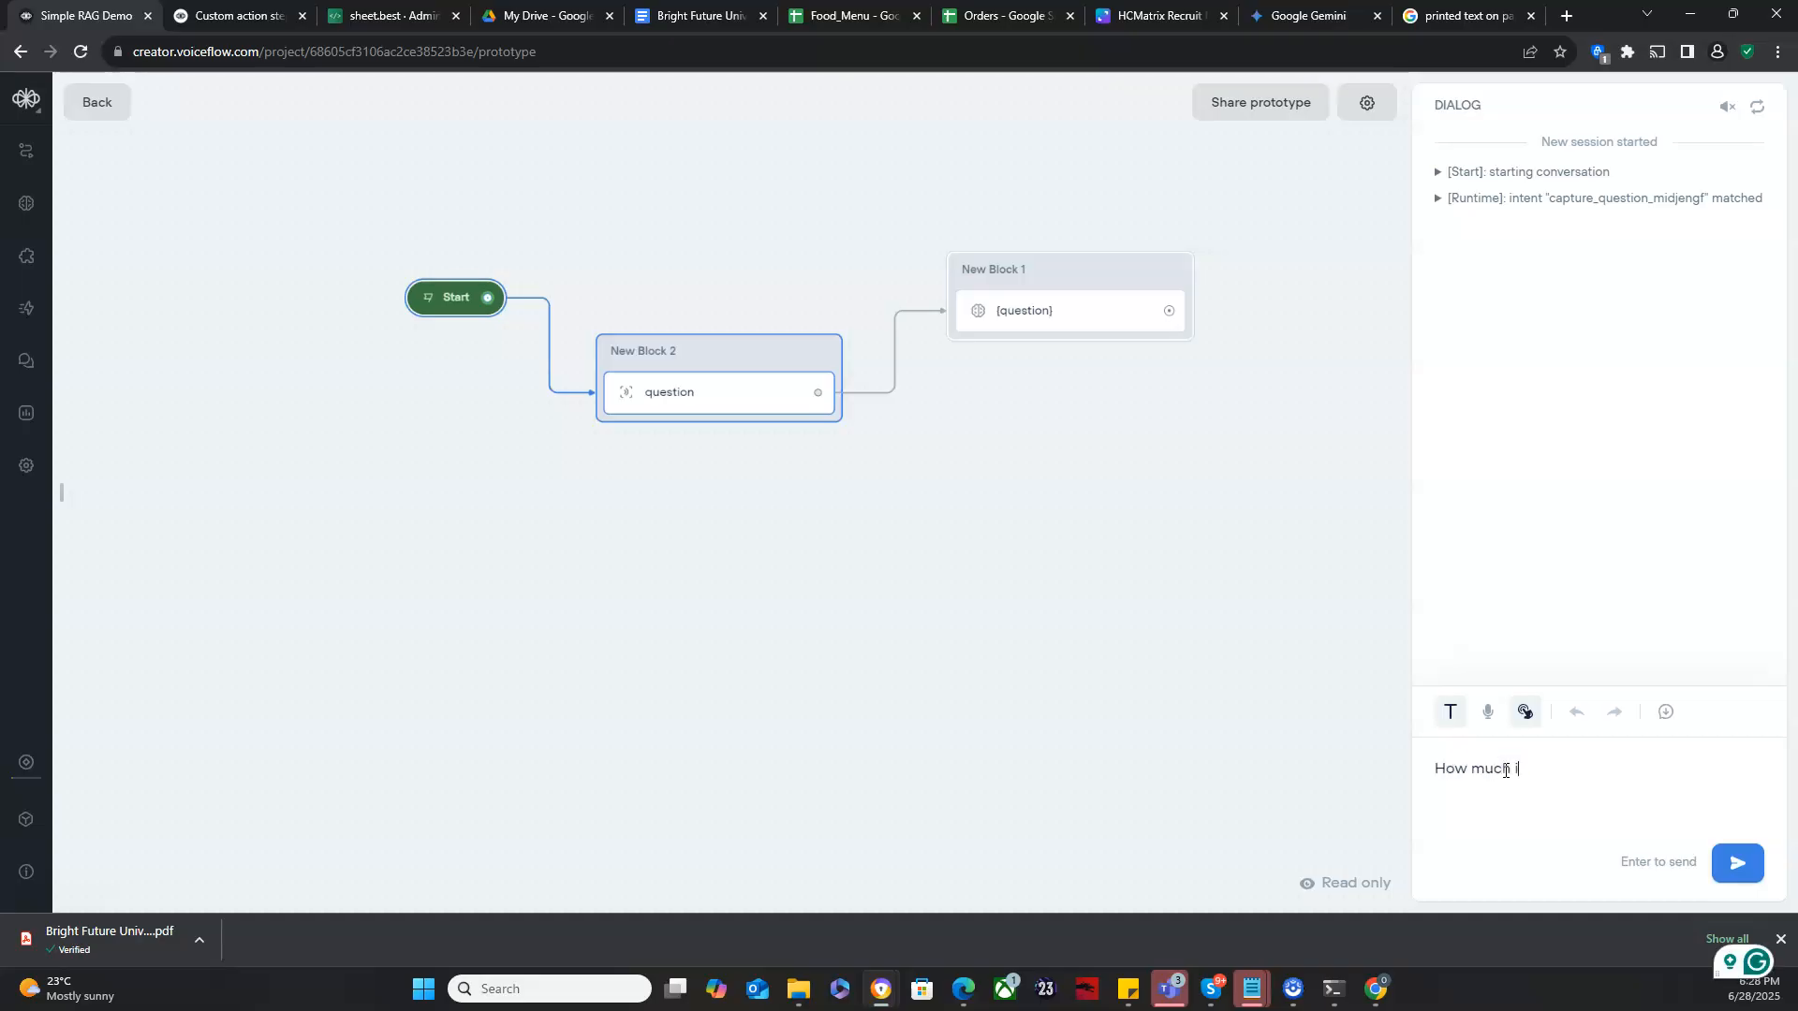
type("ition for U")
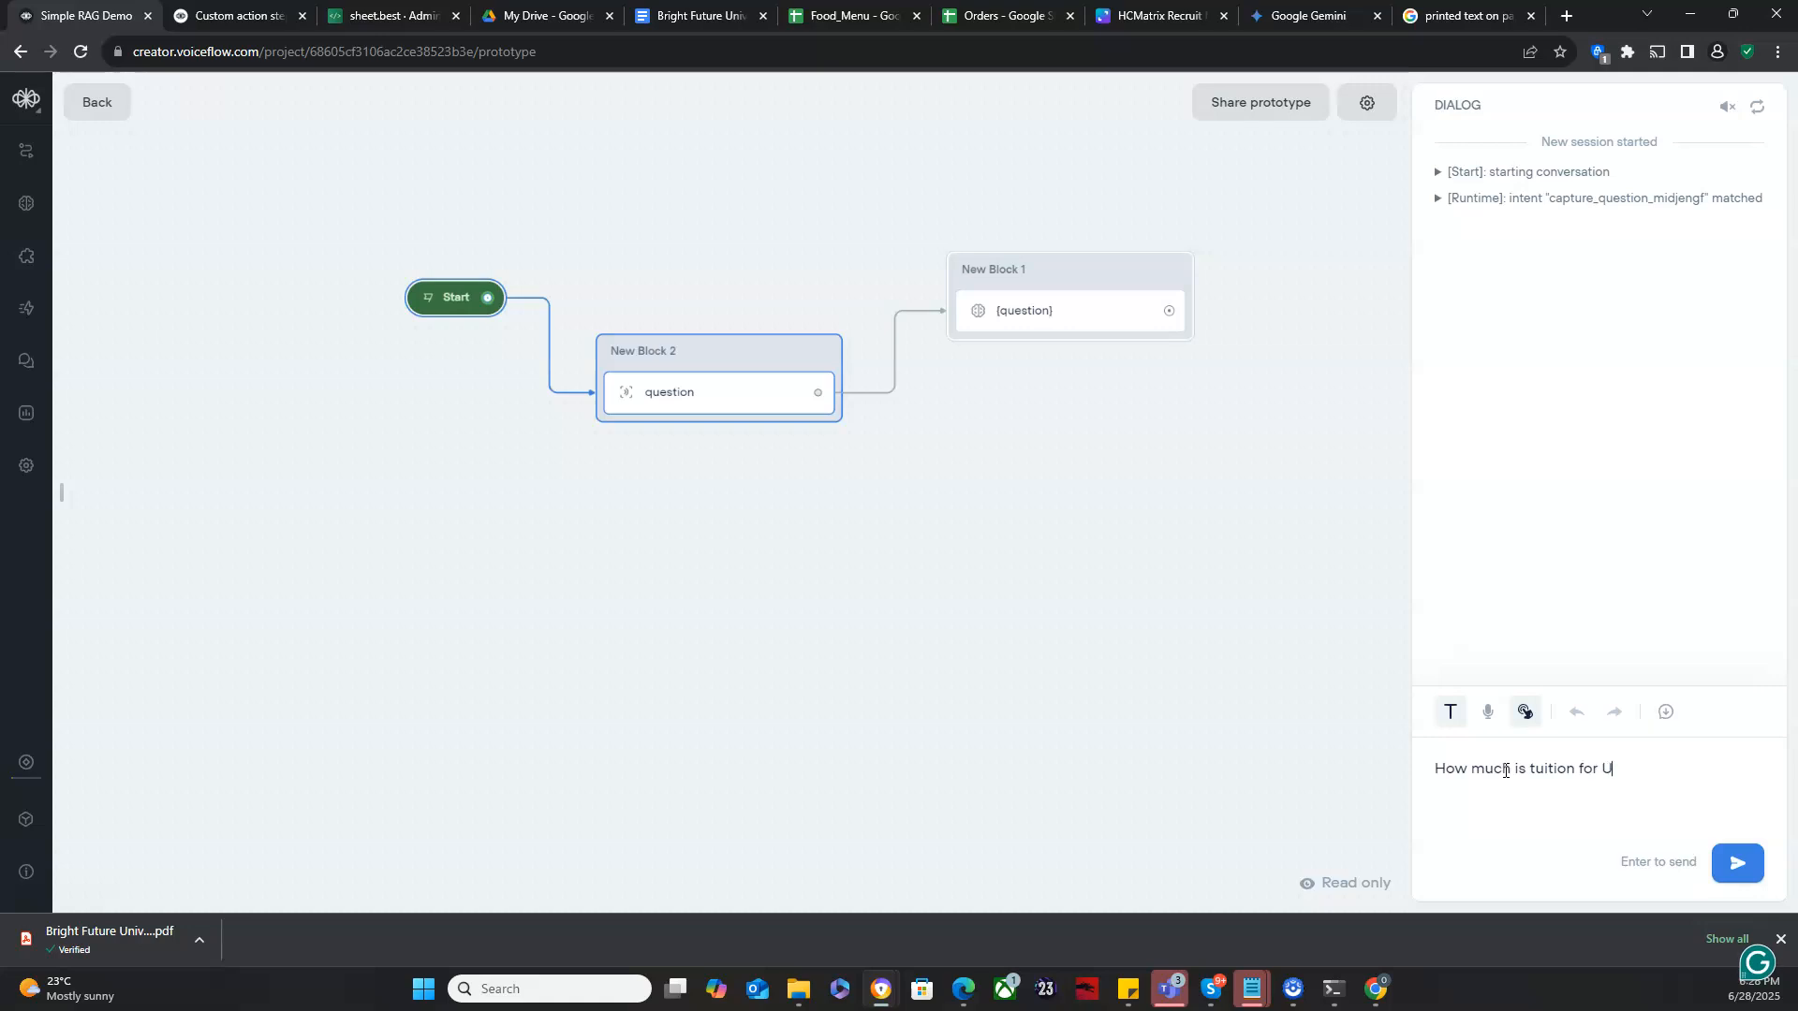
type("ndergrad?")
key("Return")
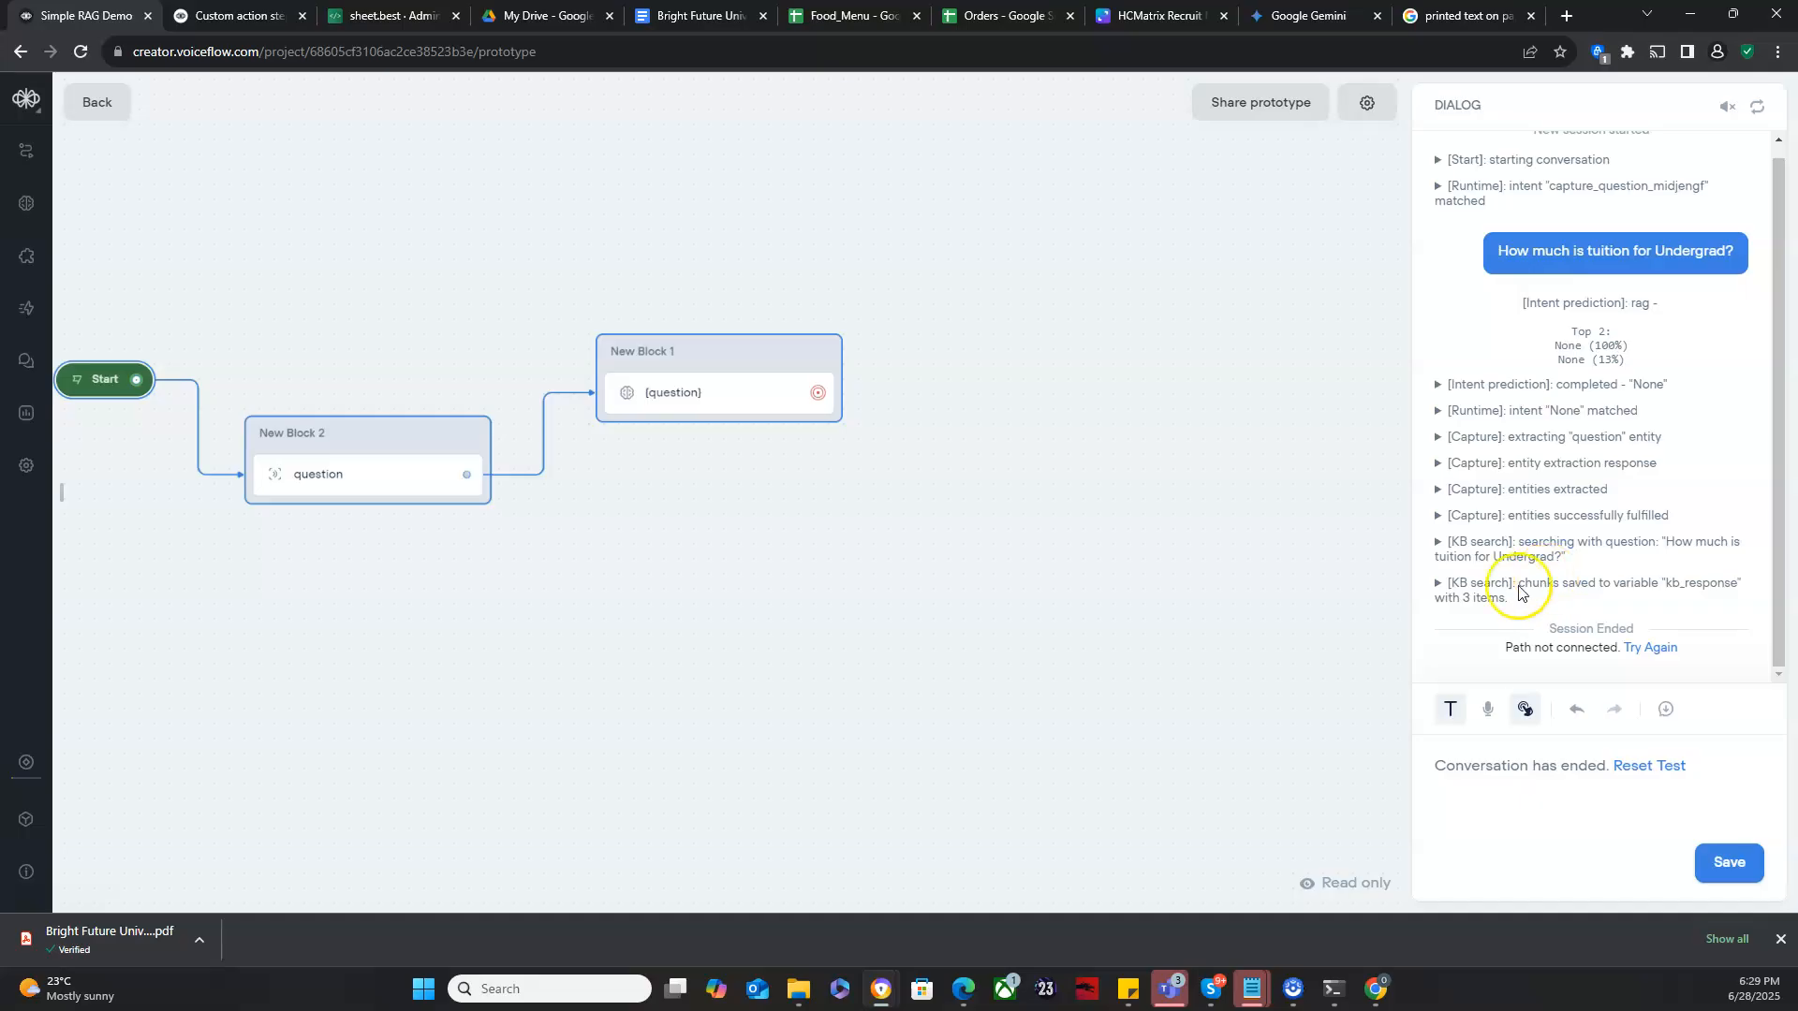
left_click_drag(780, 521, 985, 494)
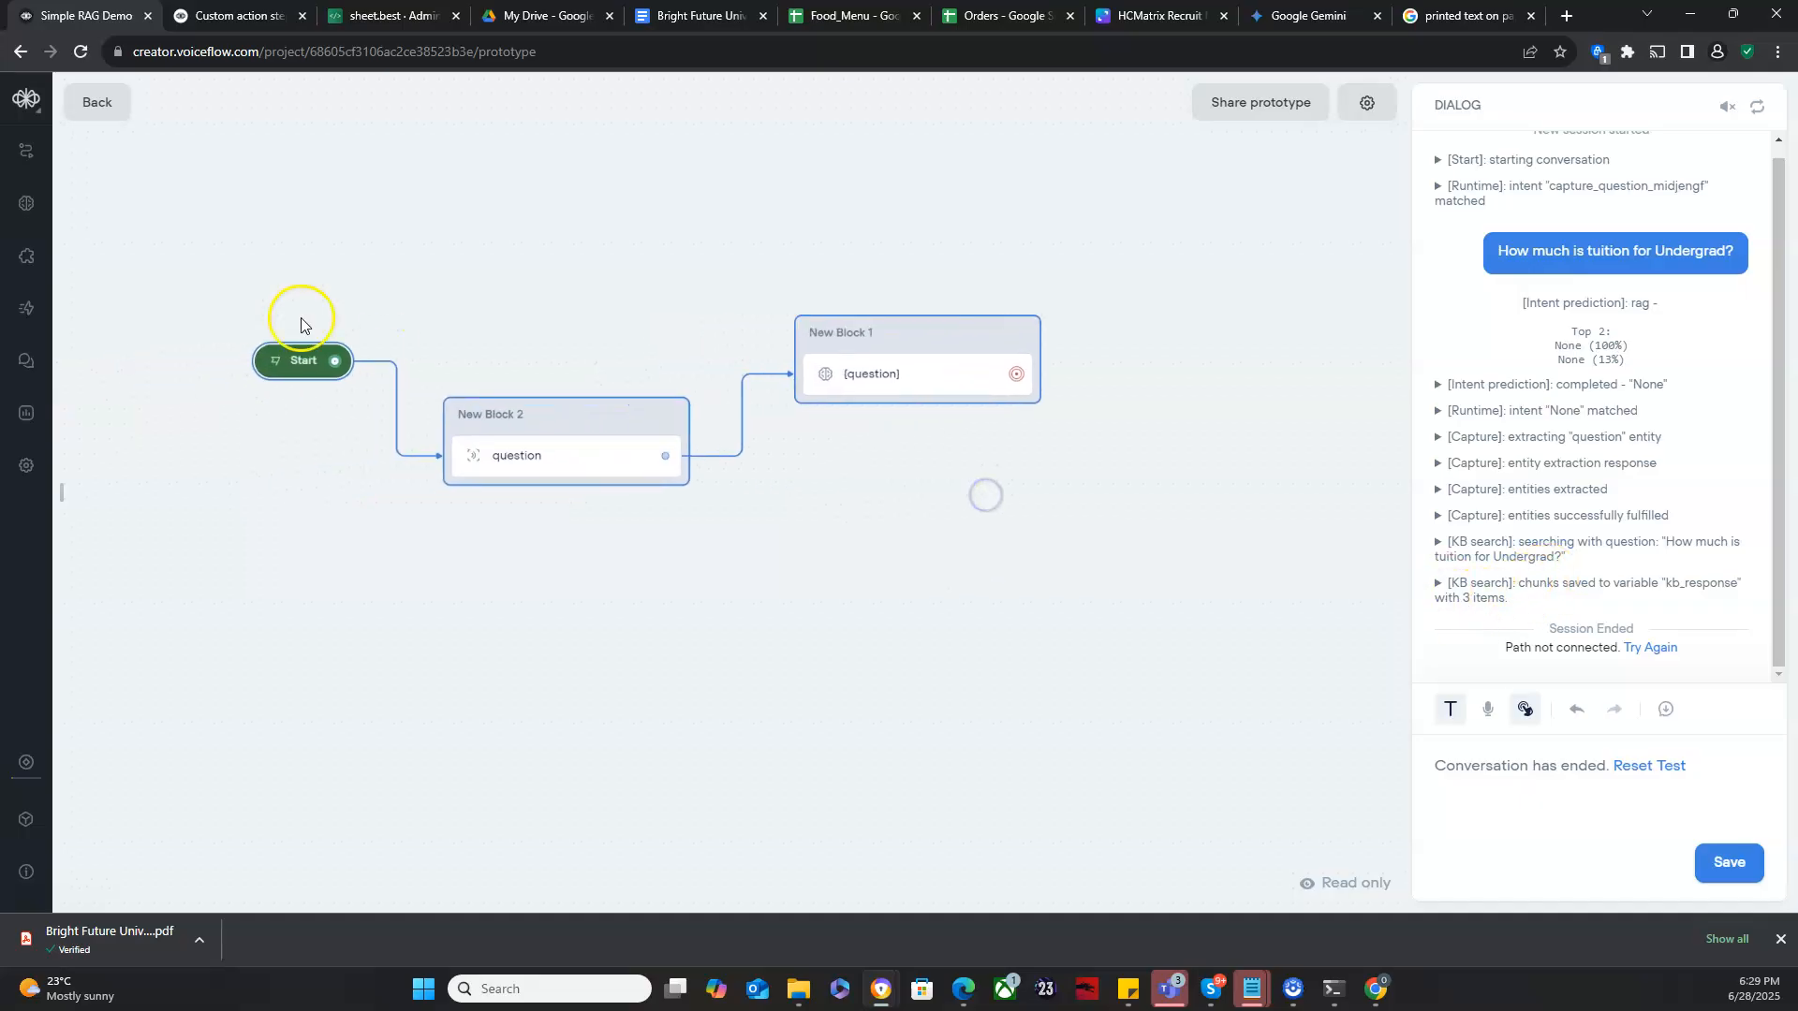
left_click(101, 105)
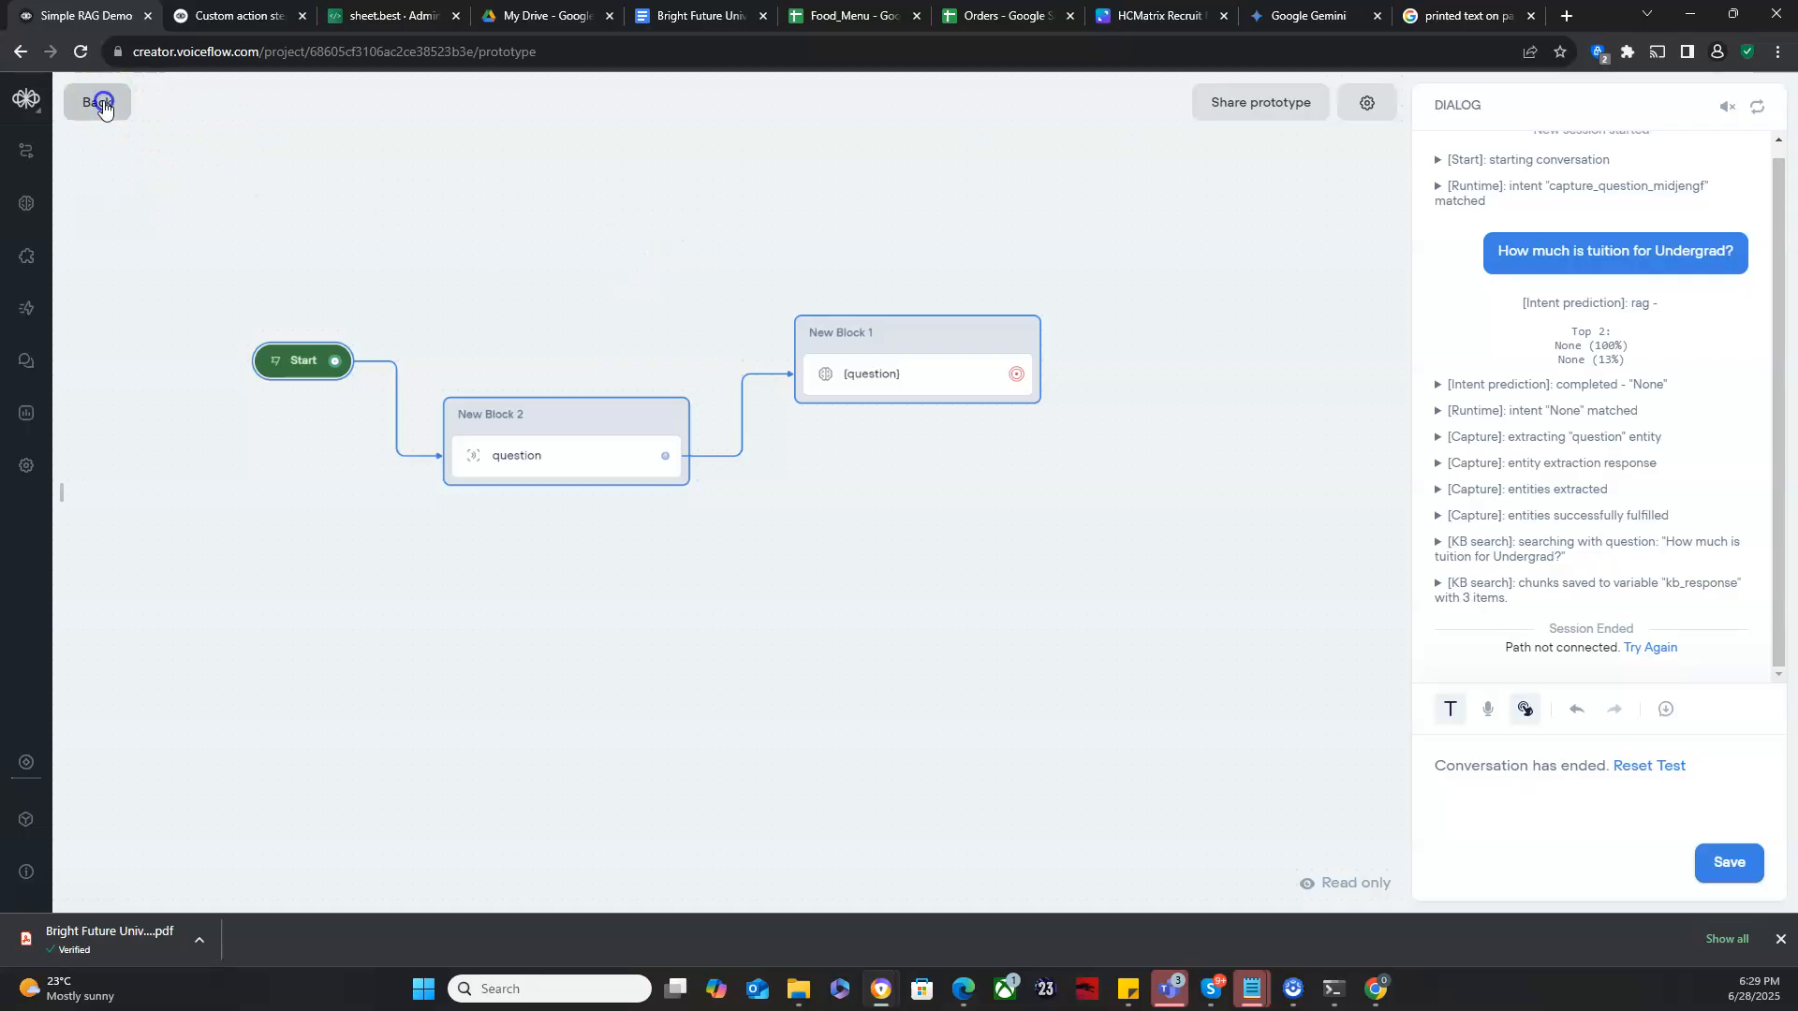
- Add a Message block beside the KB search block and connect the KB search block to it
mouse_move(97, 181)
left_click_drag(147, 183, 1206, 453)
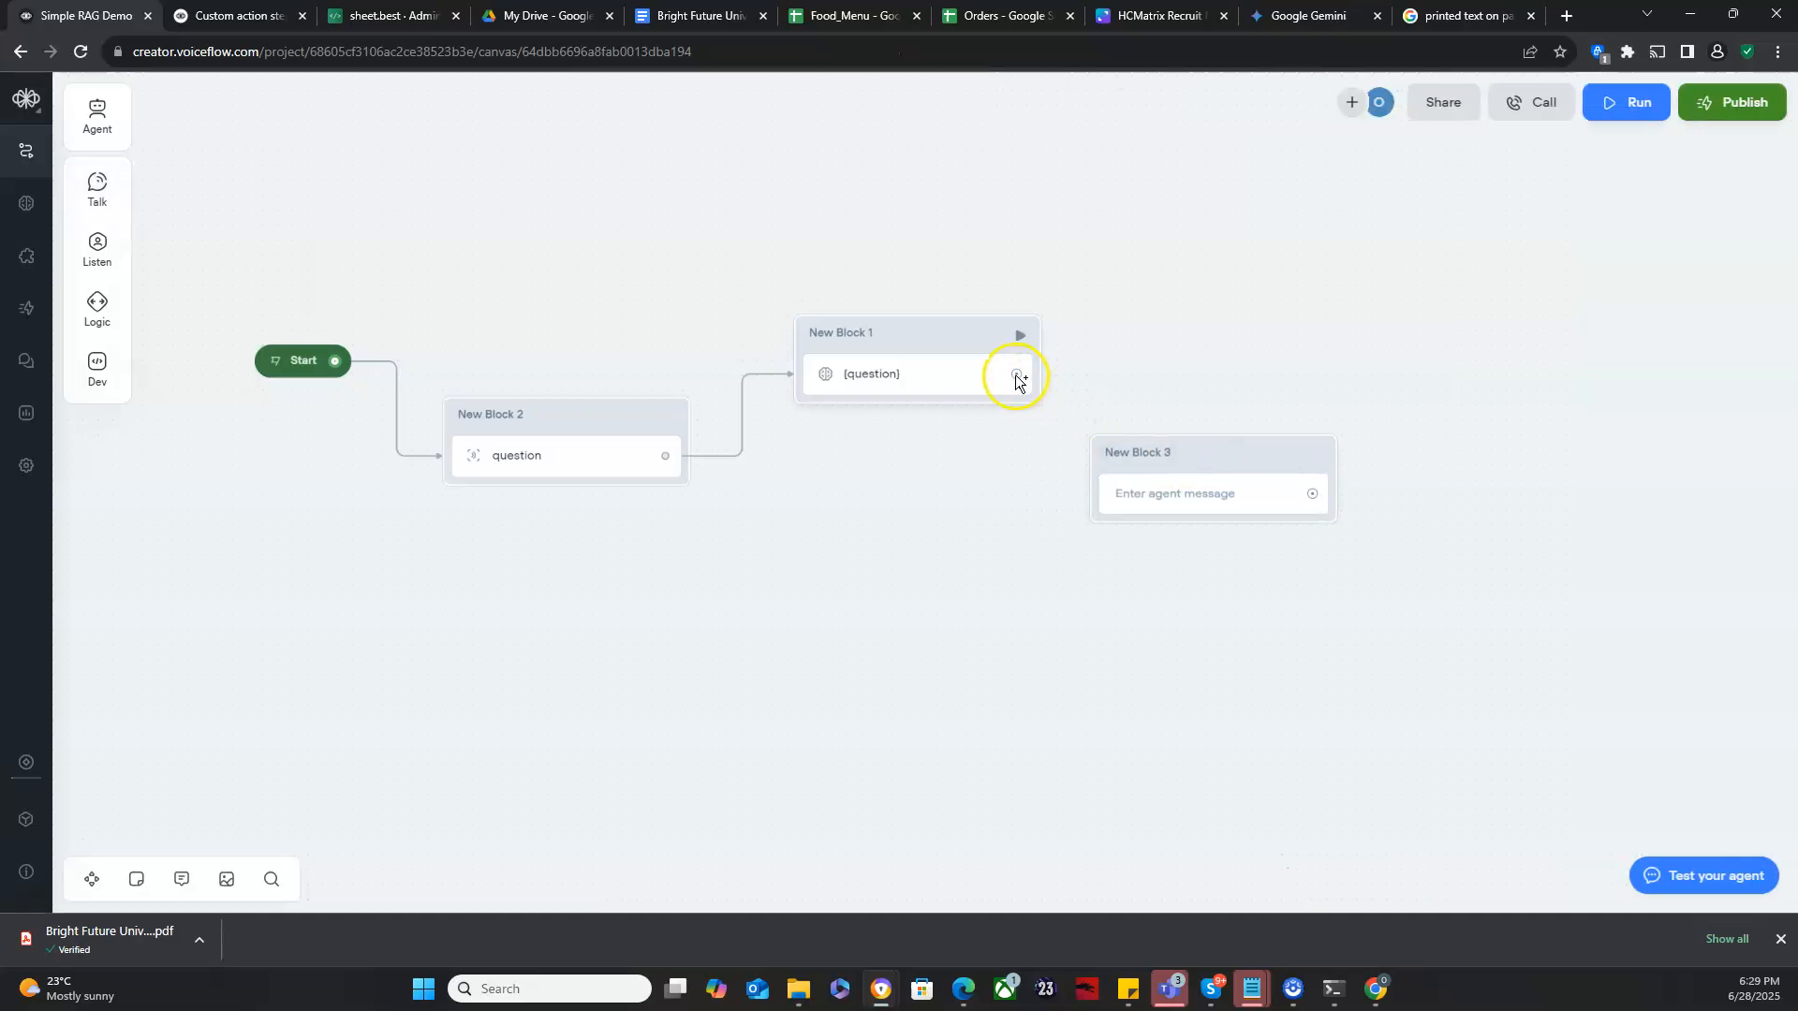
left_click_drag(1037, 389, 1107, 465)
- Set the message text to "Knowledge Base response:" followed by the {kb_response} variable on a new line
left_click(1164, 493)
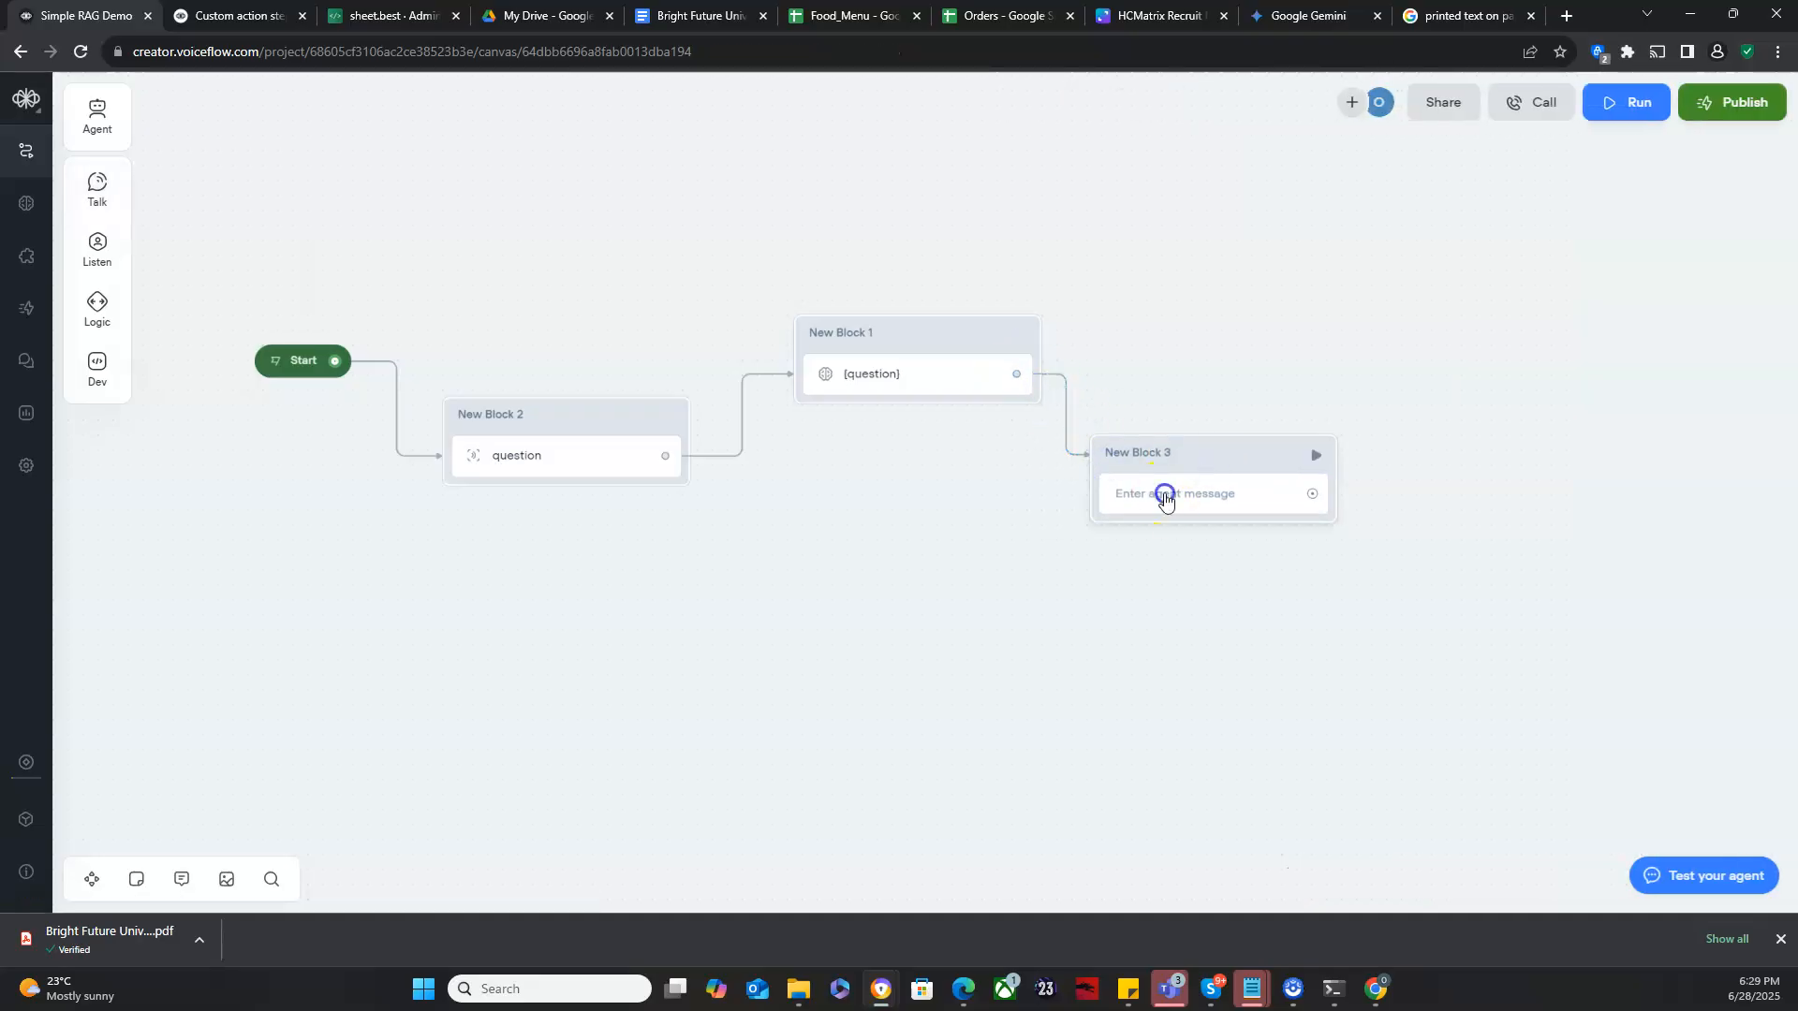
left_click(1538, 197)
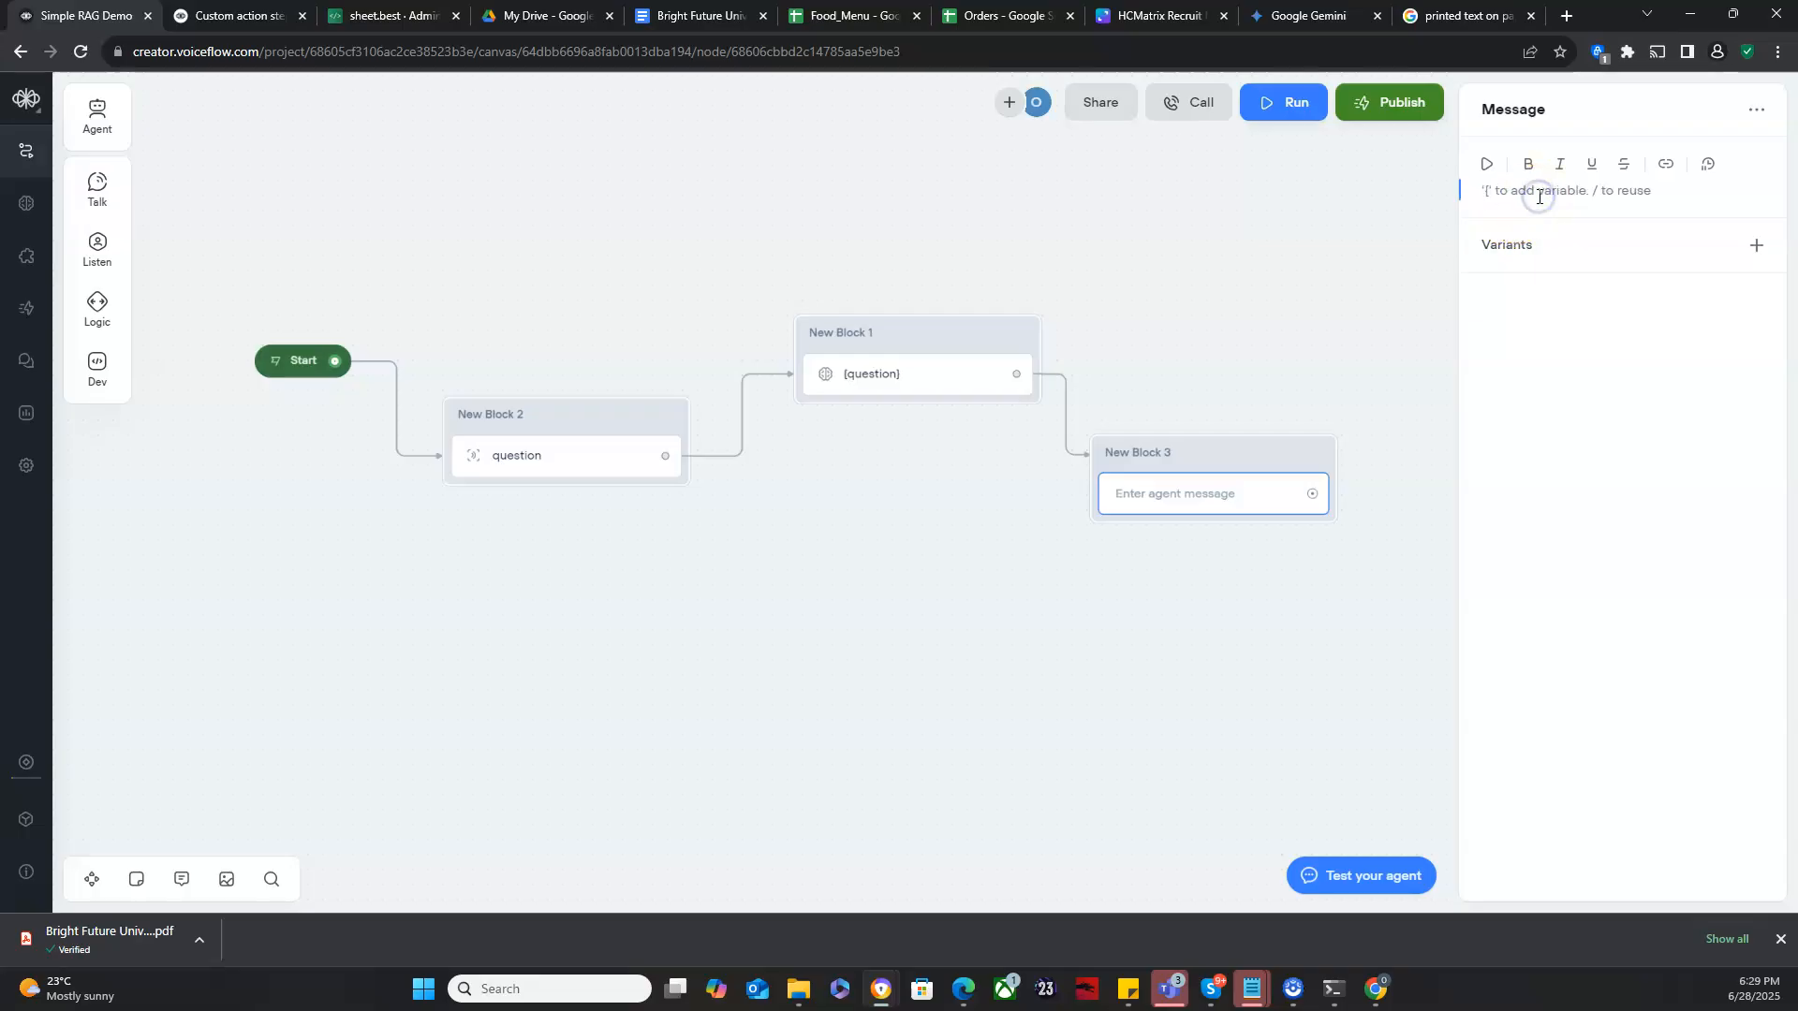
type("Knowledge Base respo")
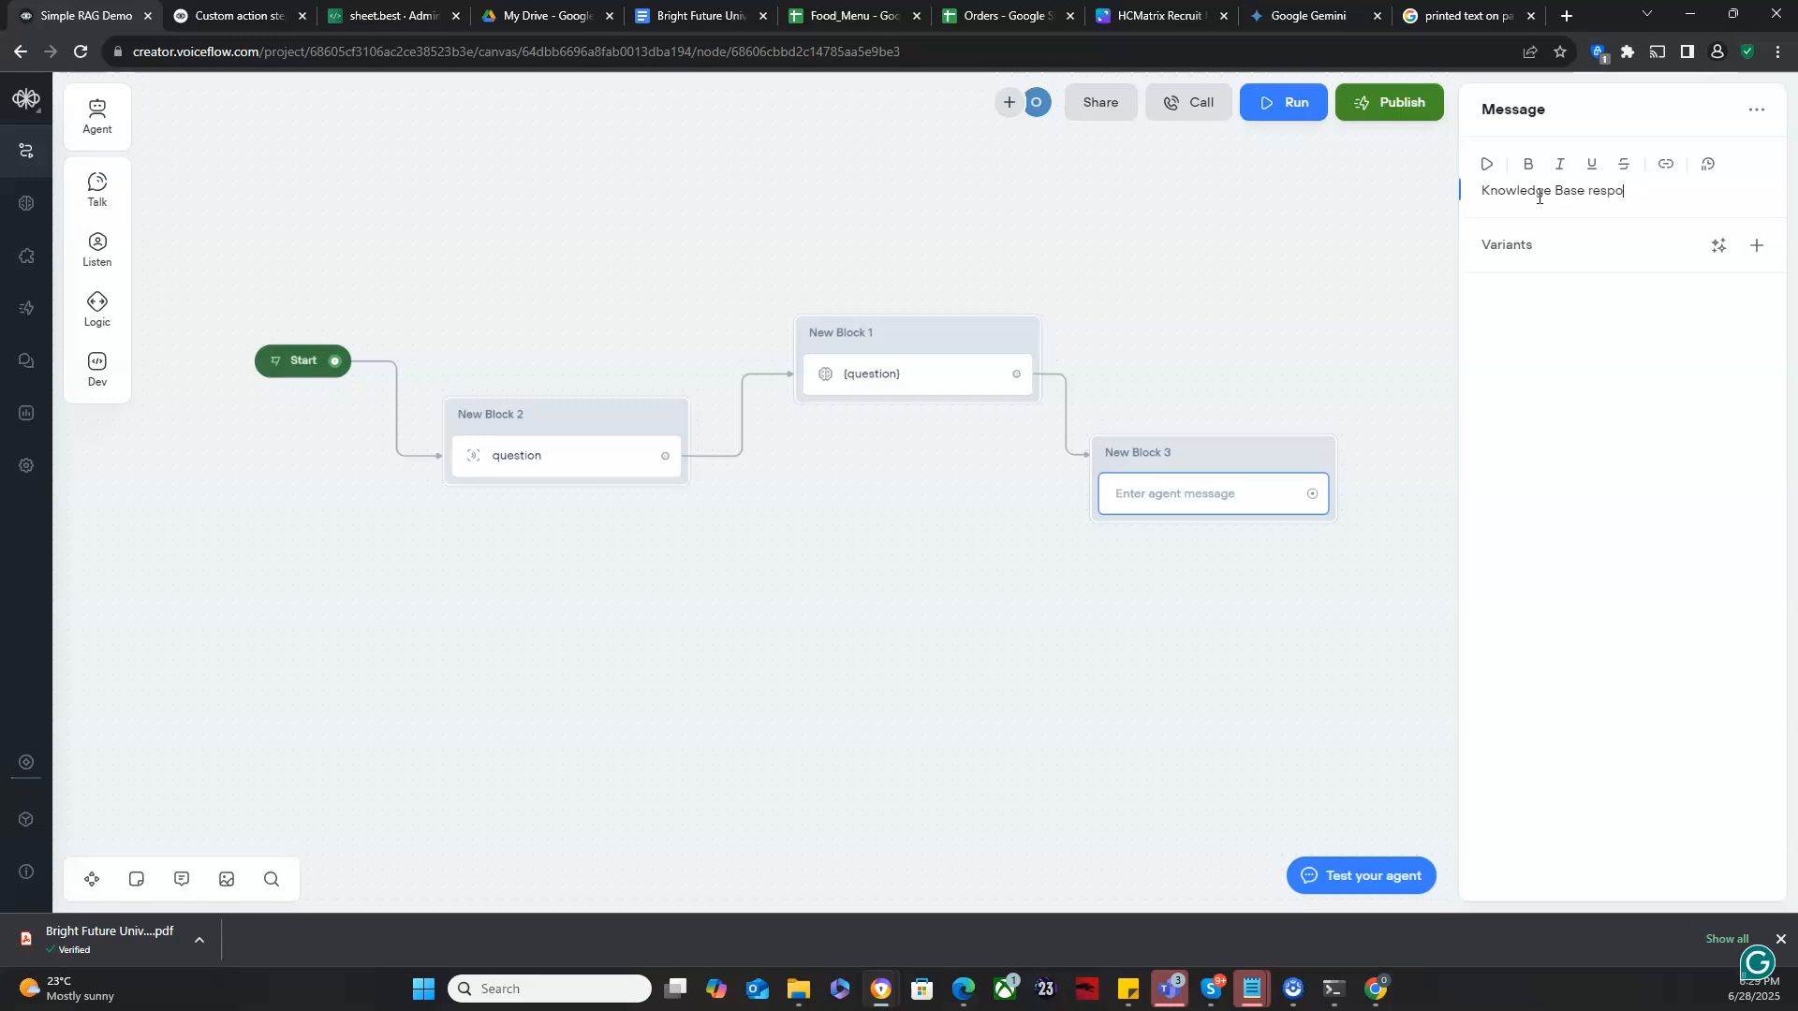
type("nse:")
key("Return")
type("{kb")
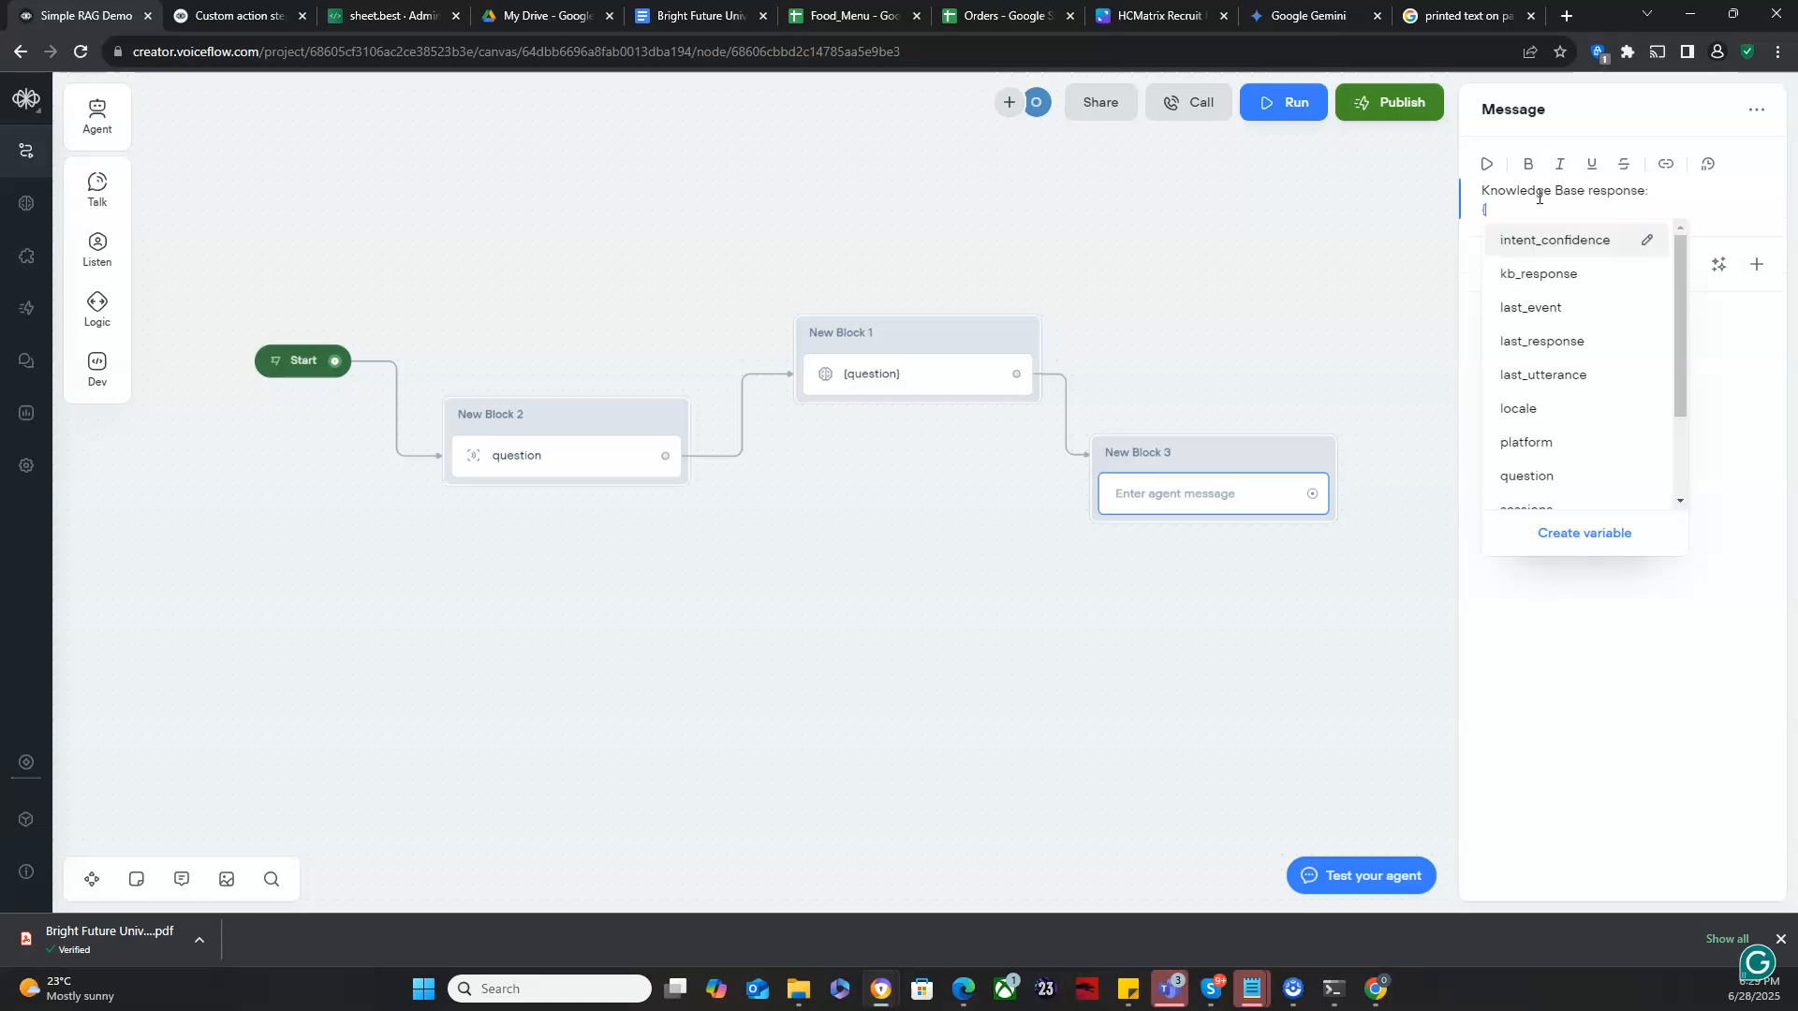
key("Return")
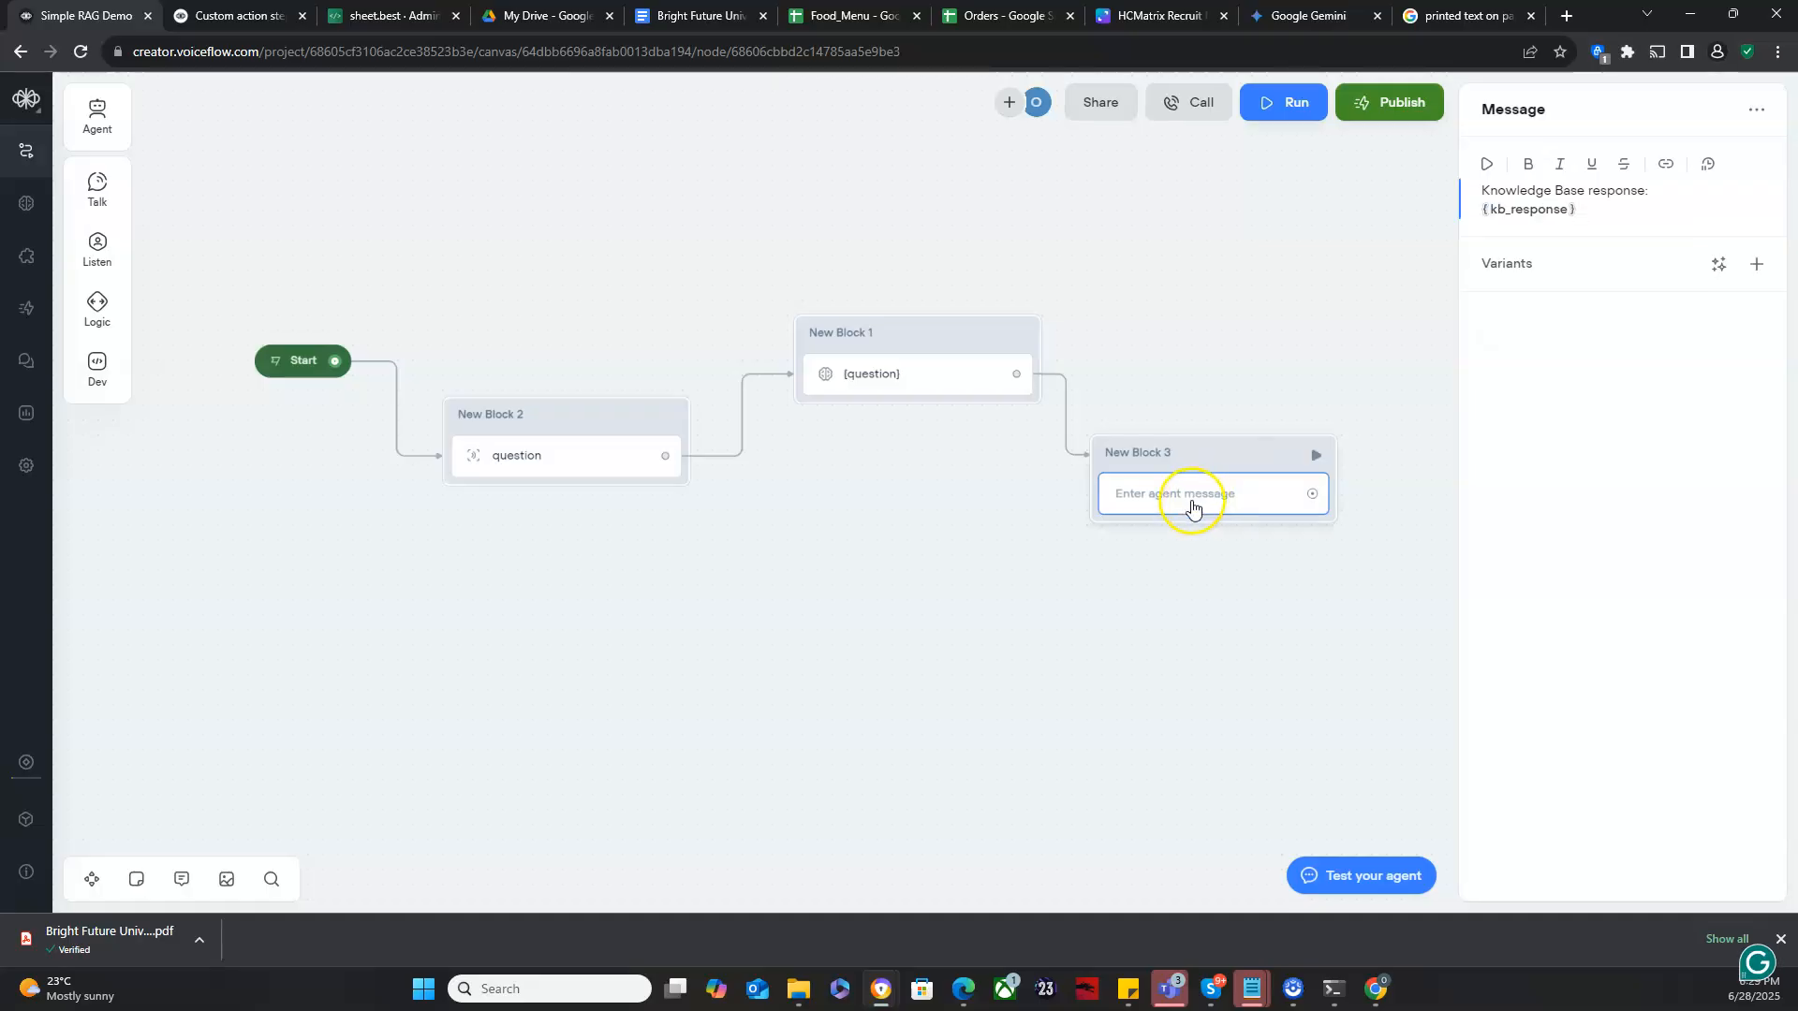
- Run a new test conversation asking how much tuition is for undergrad
left_click(277, 362)
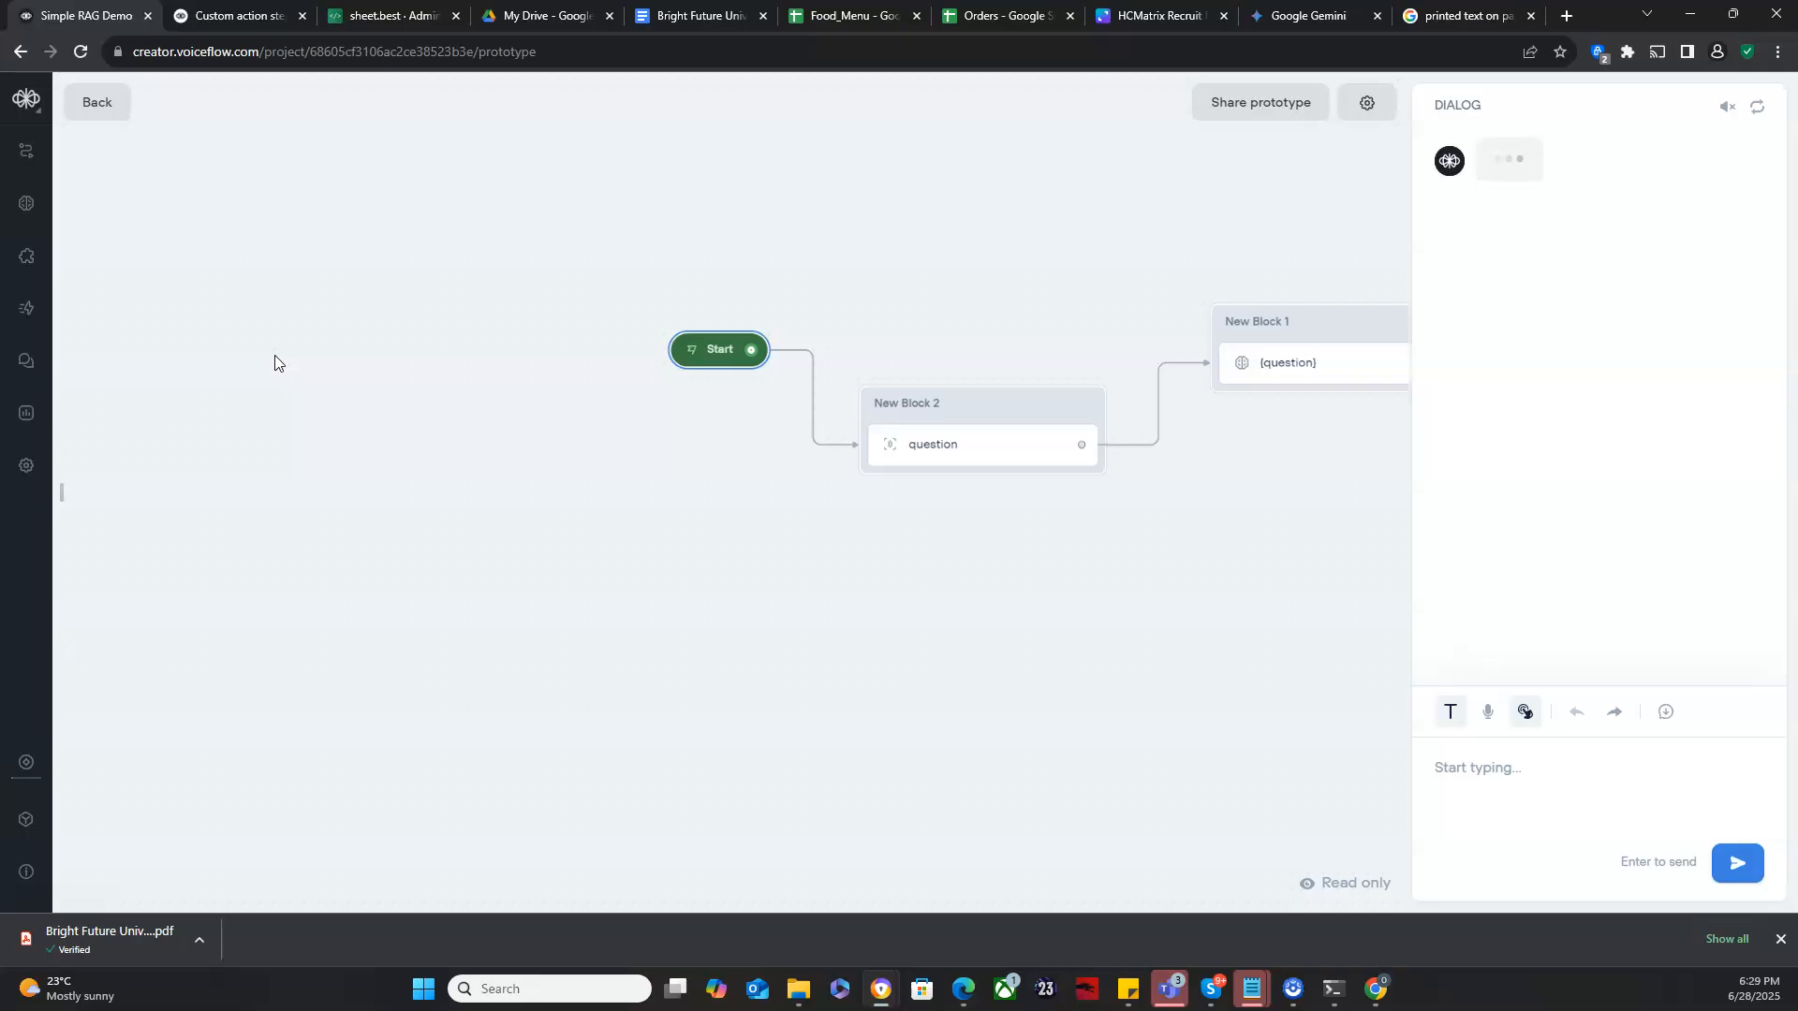
left_click(1532, 783)
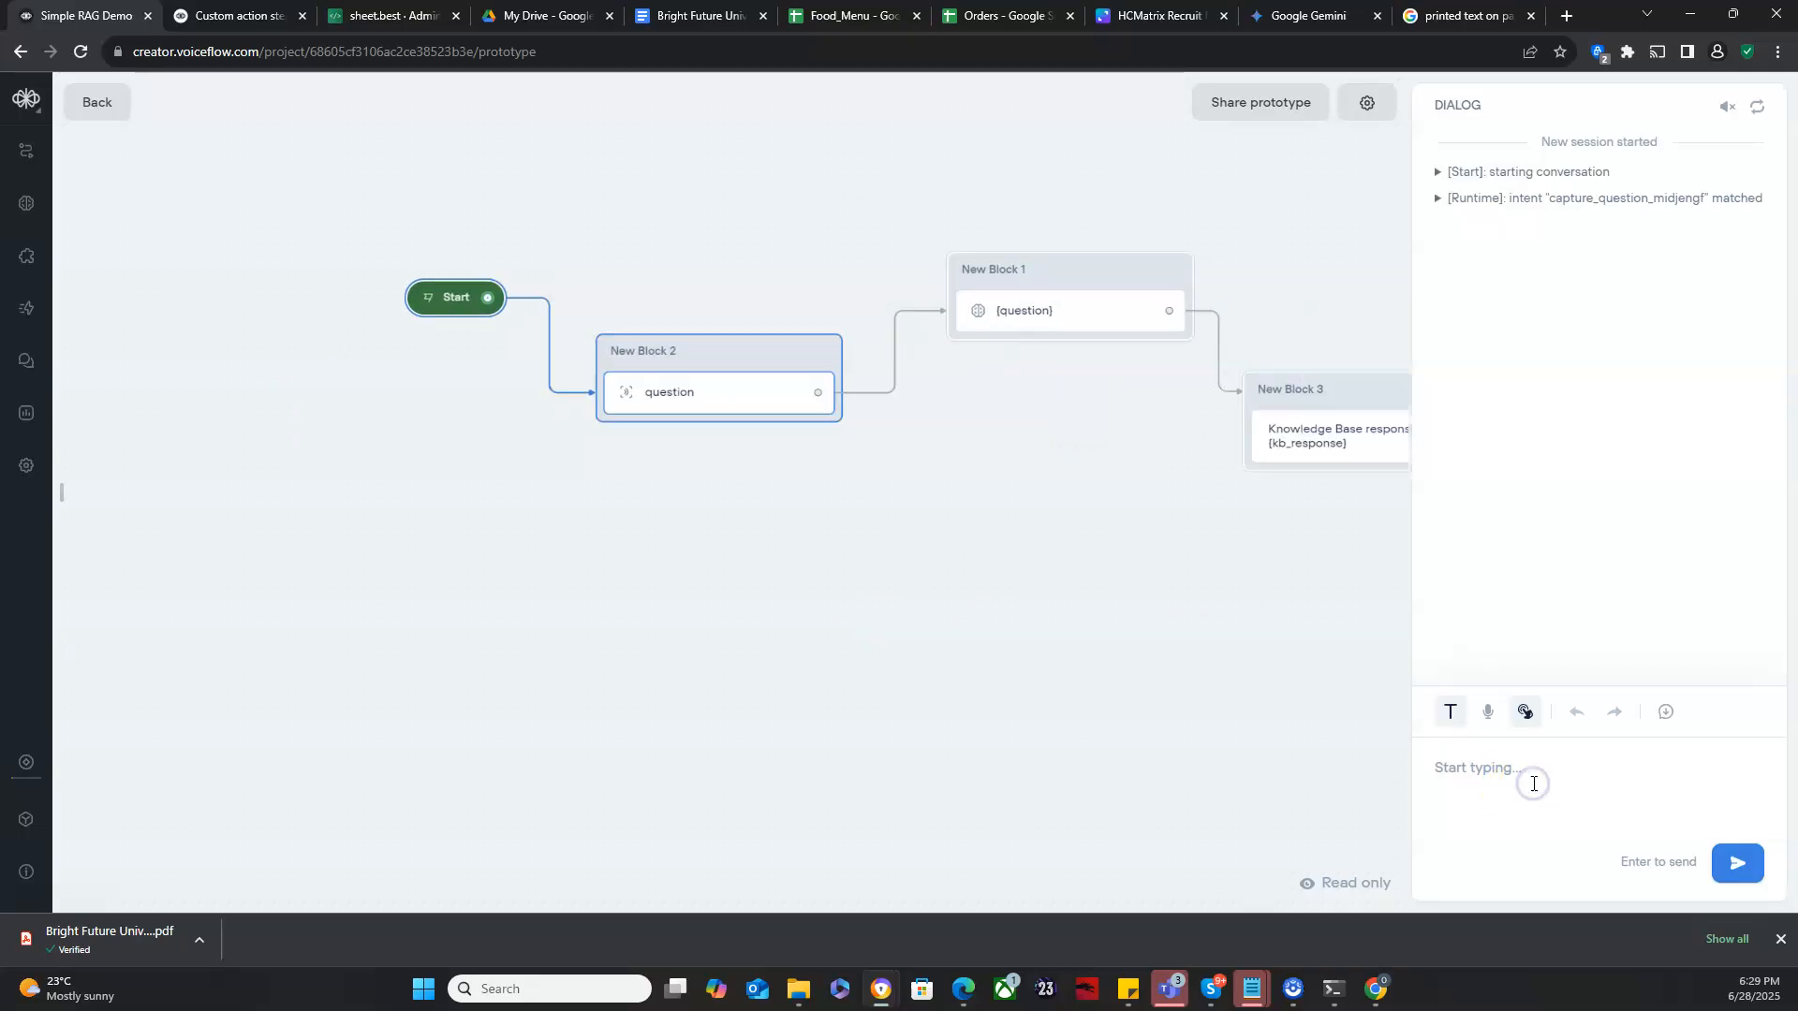
type("How much is tuition for underg")
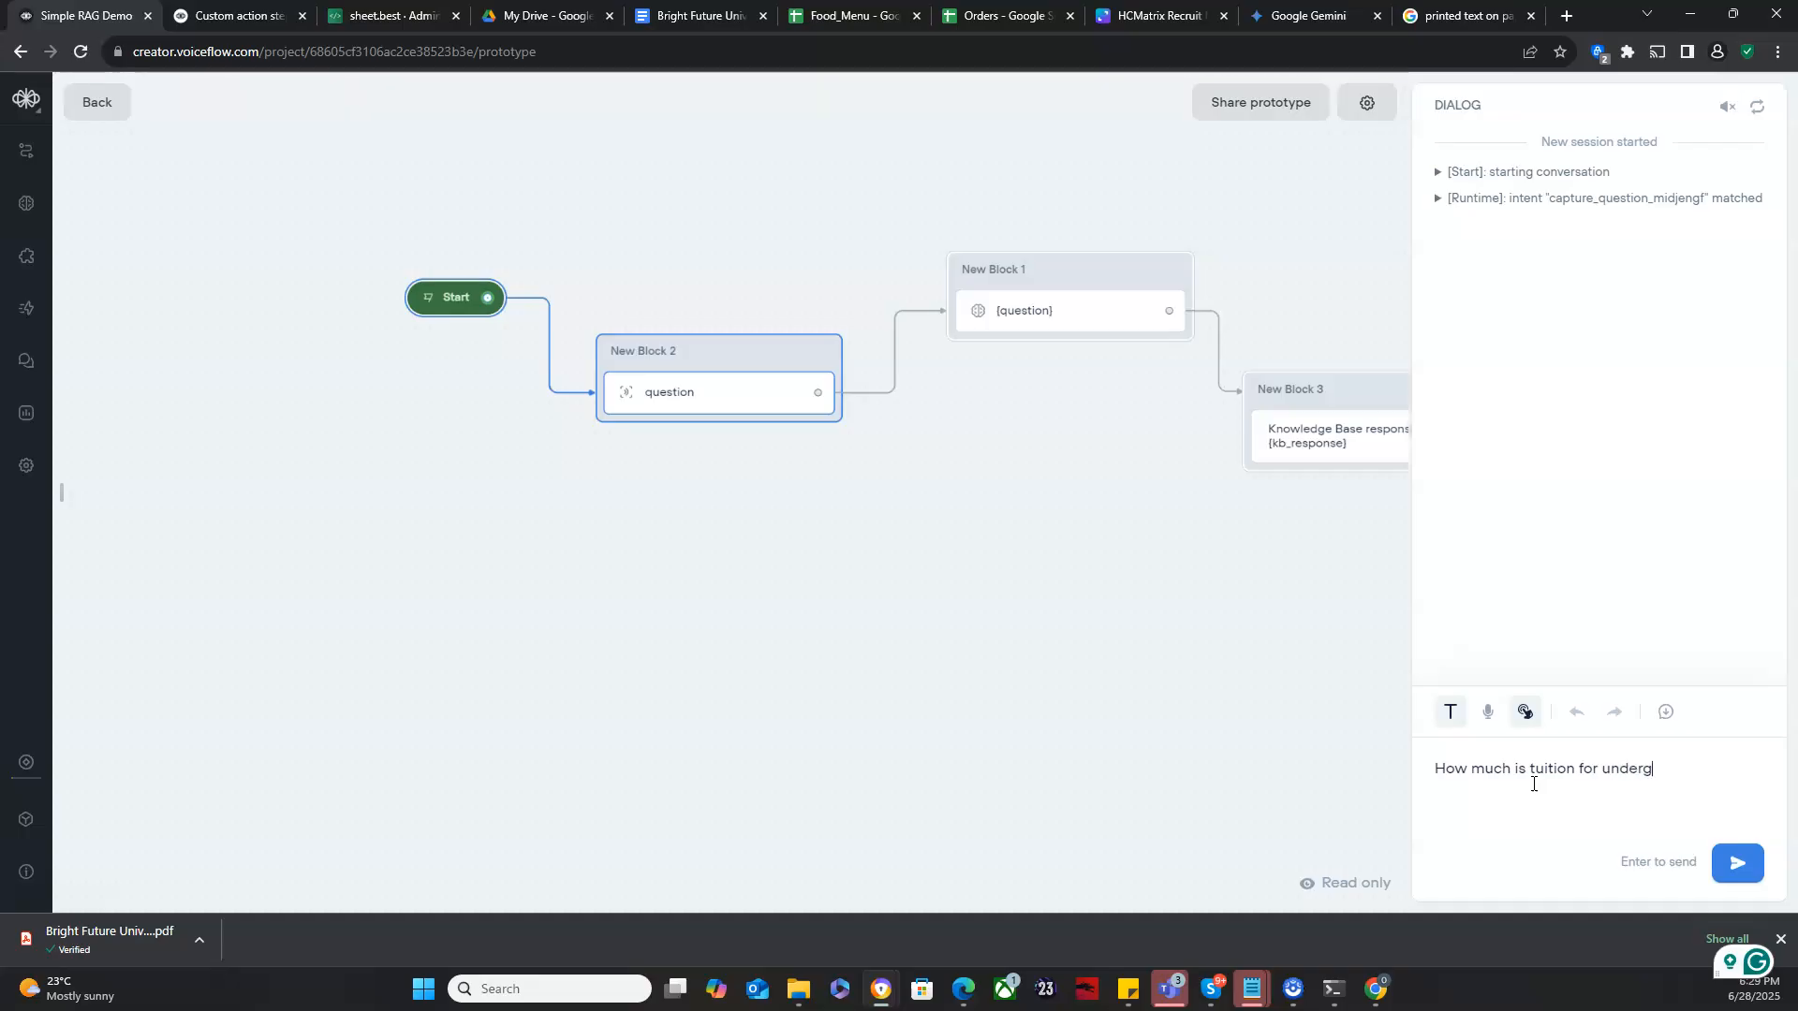
key("Return")
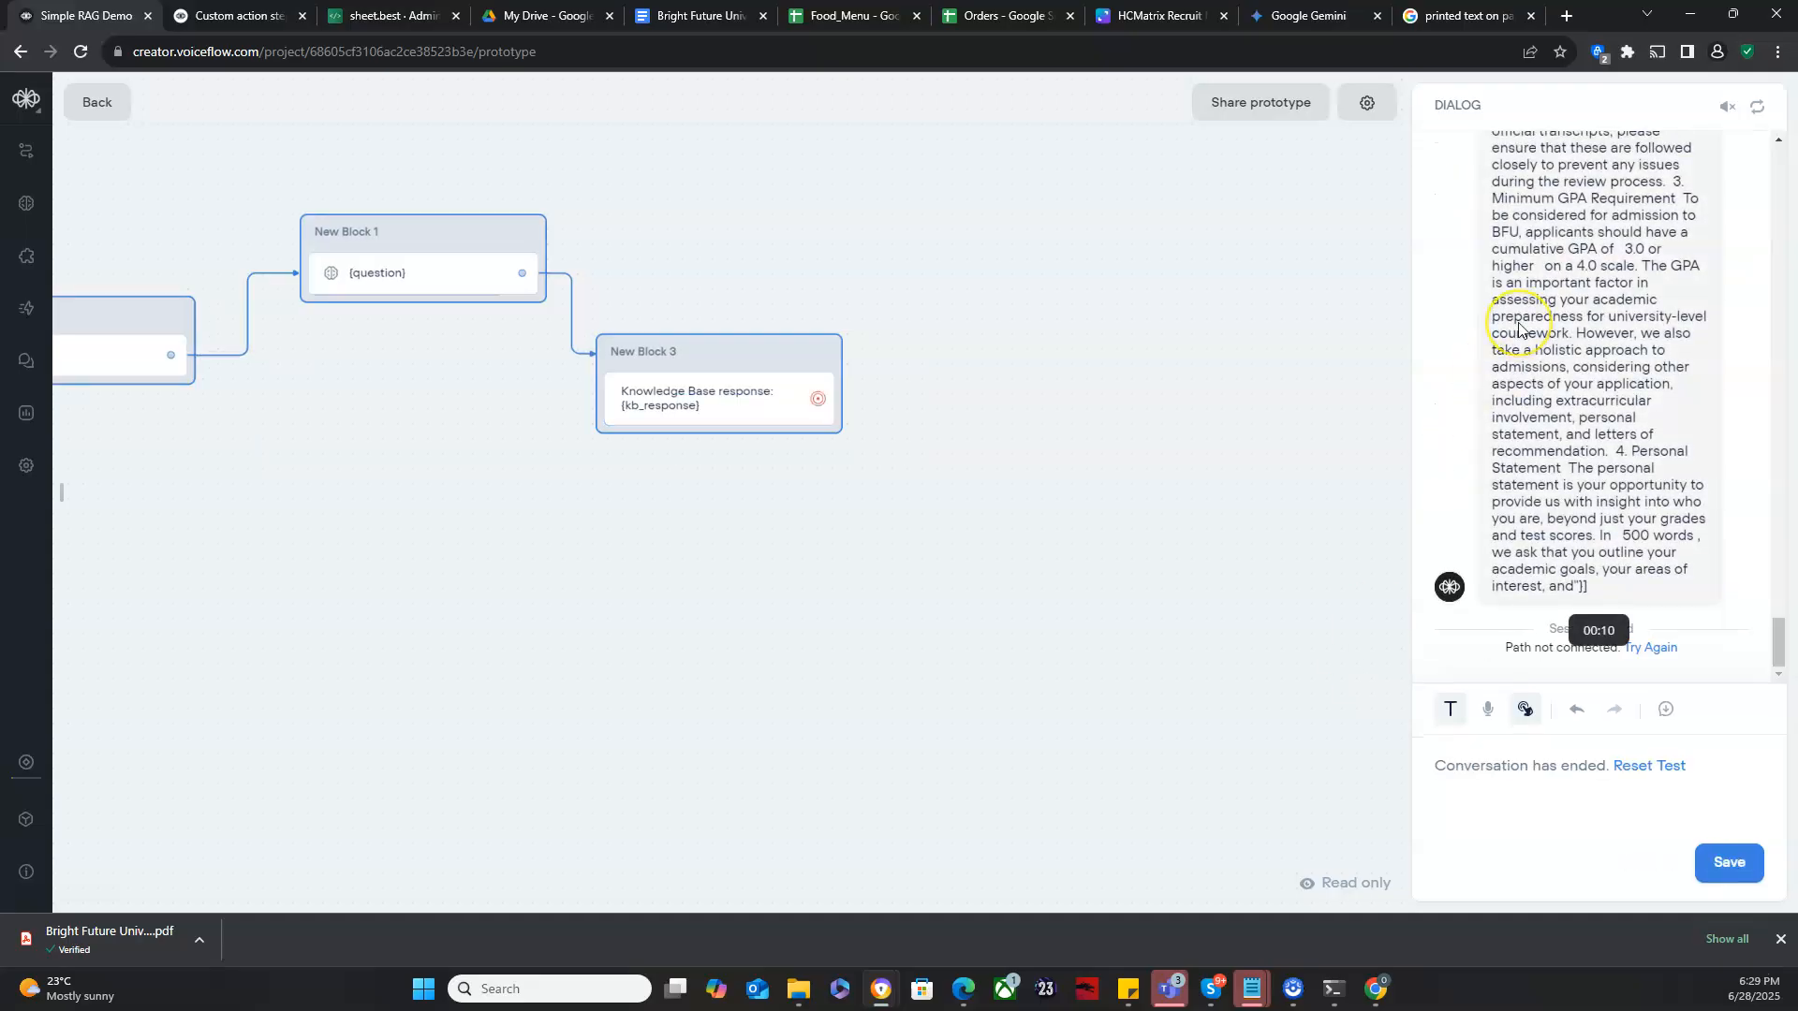
- Examine the raw knowledge base chunks returned in the test conversation's message from top to bottom
scroll(1519, 328, "up", 5)
scroll(1519, 328, "up", 10)
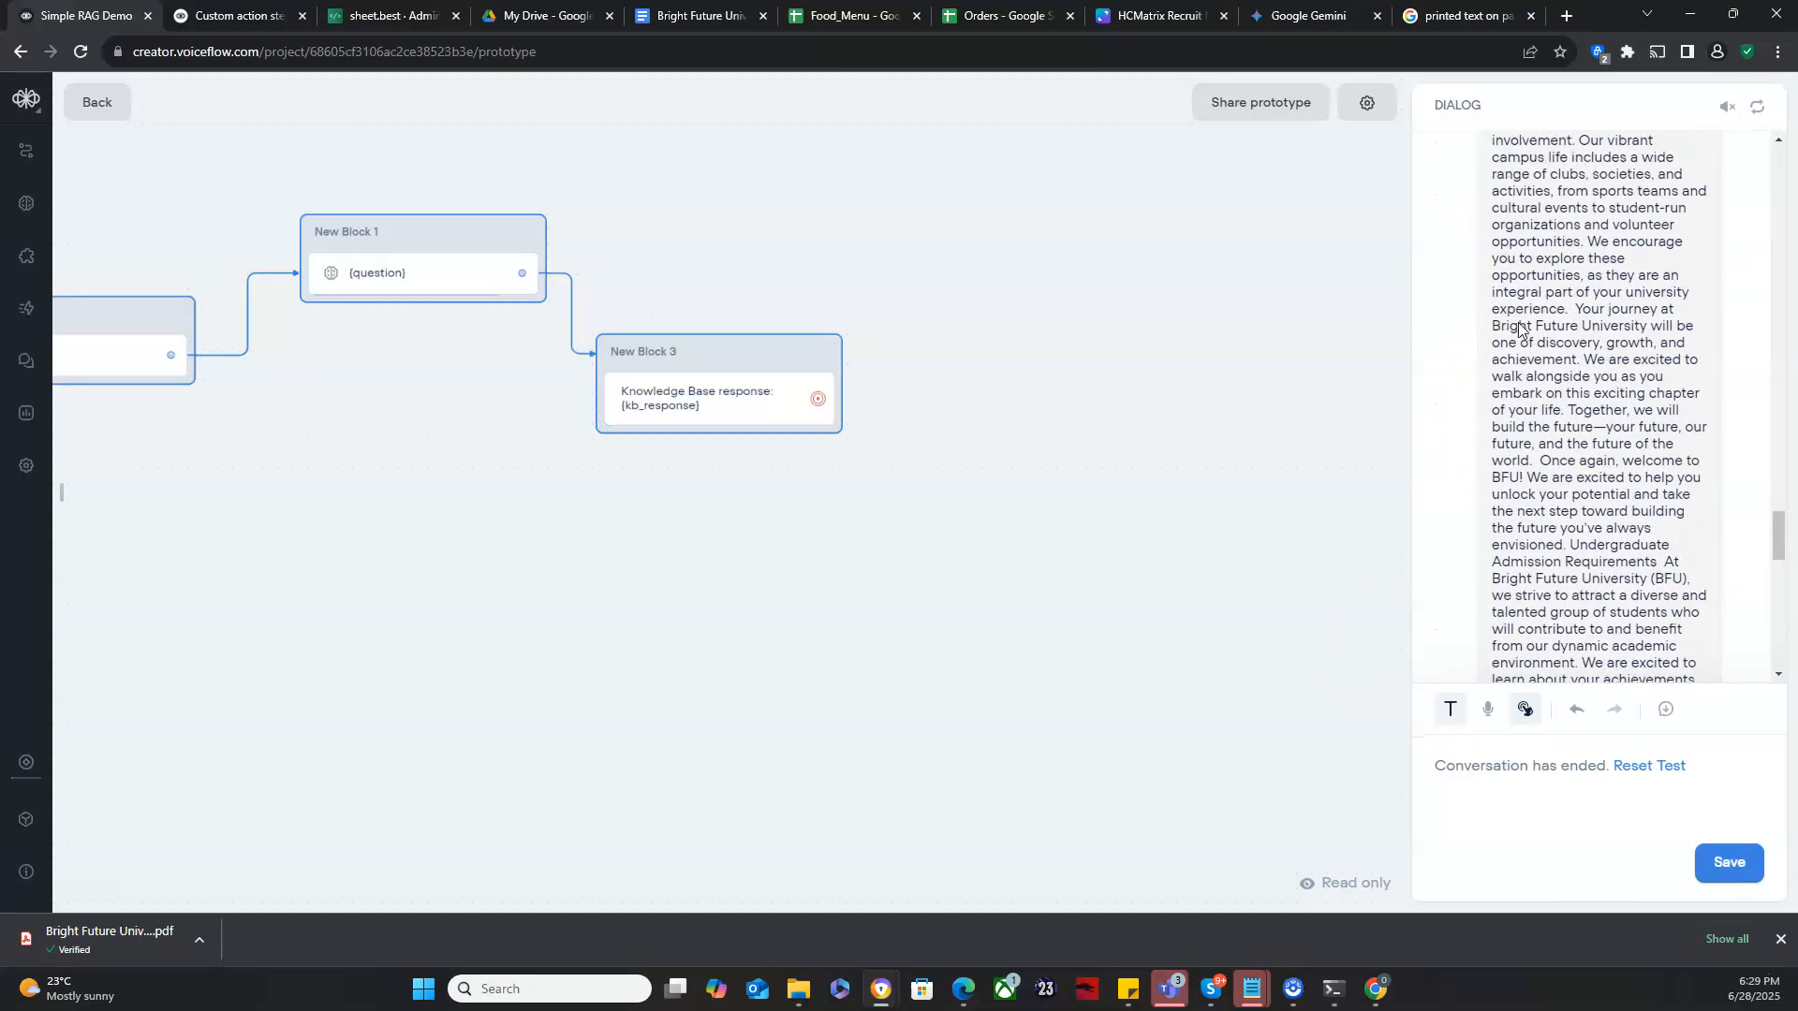
scroll(1519, 328, "up", 10)
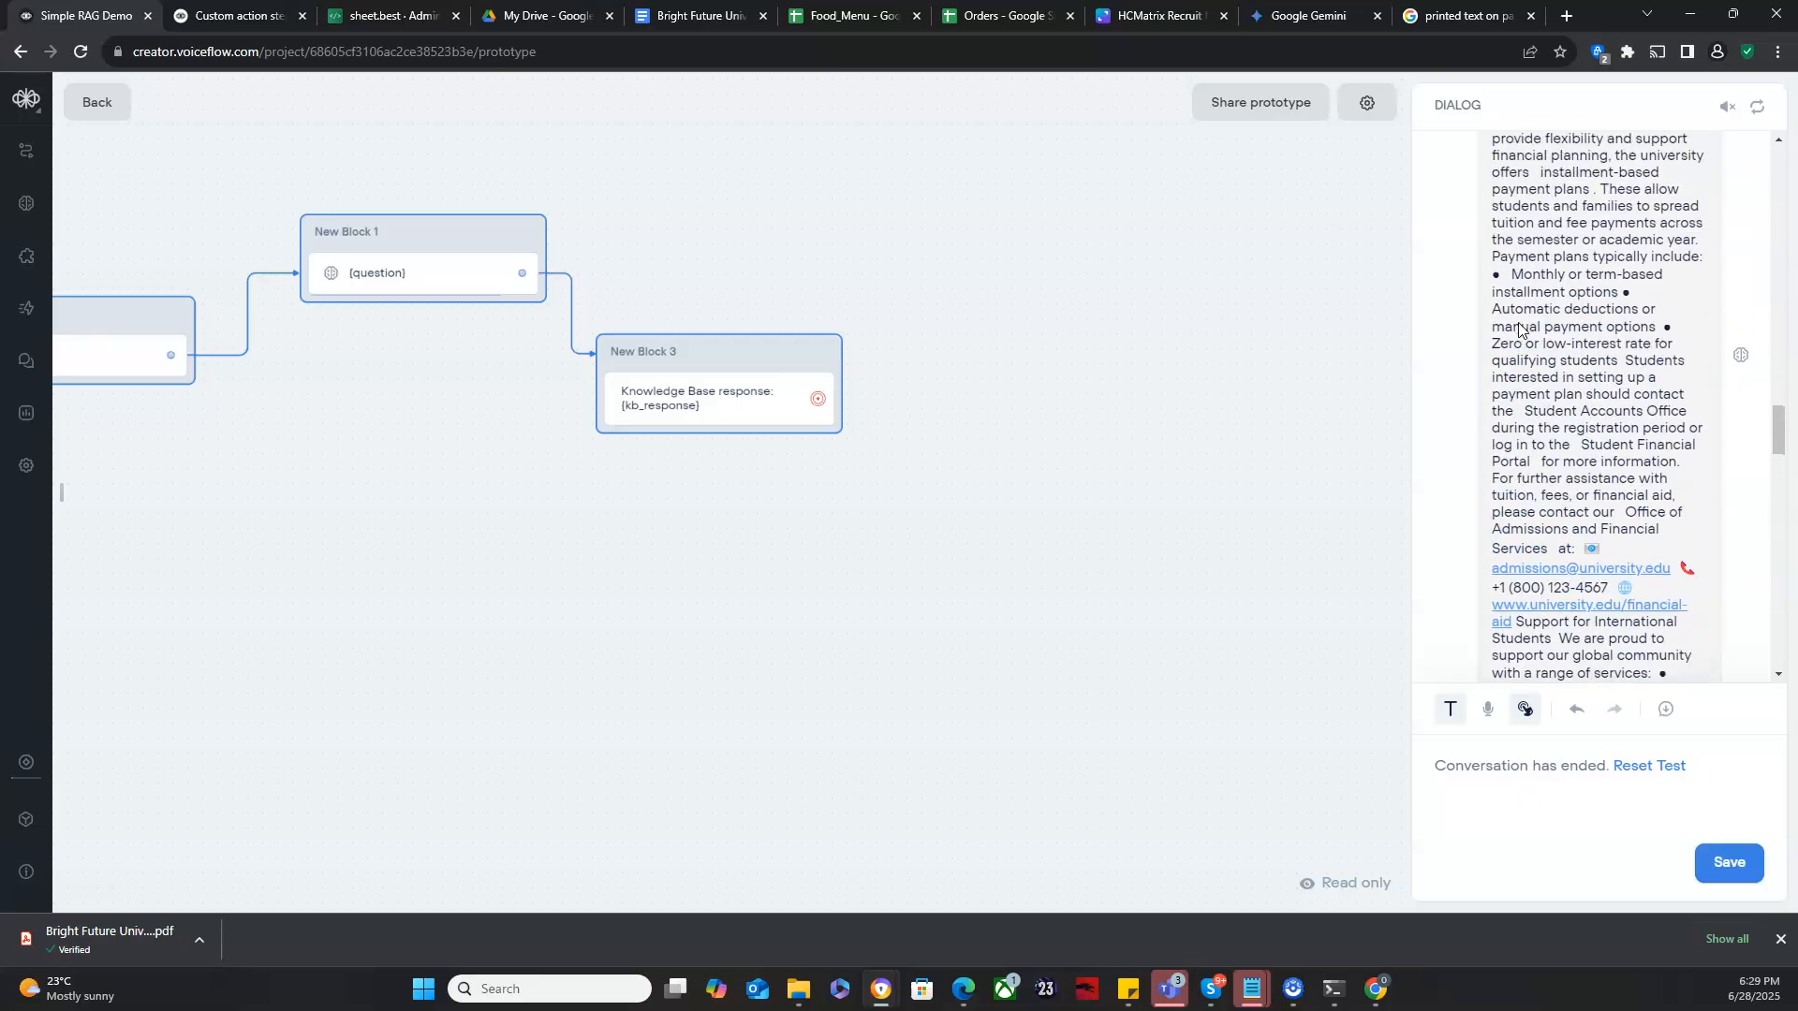
scroll(1519, 329, "up", 10)
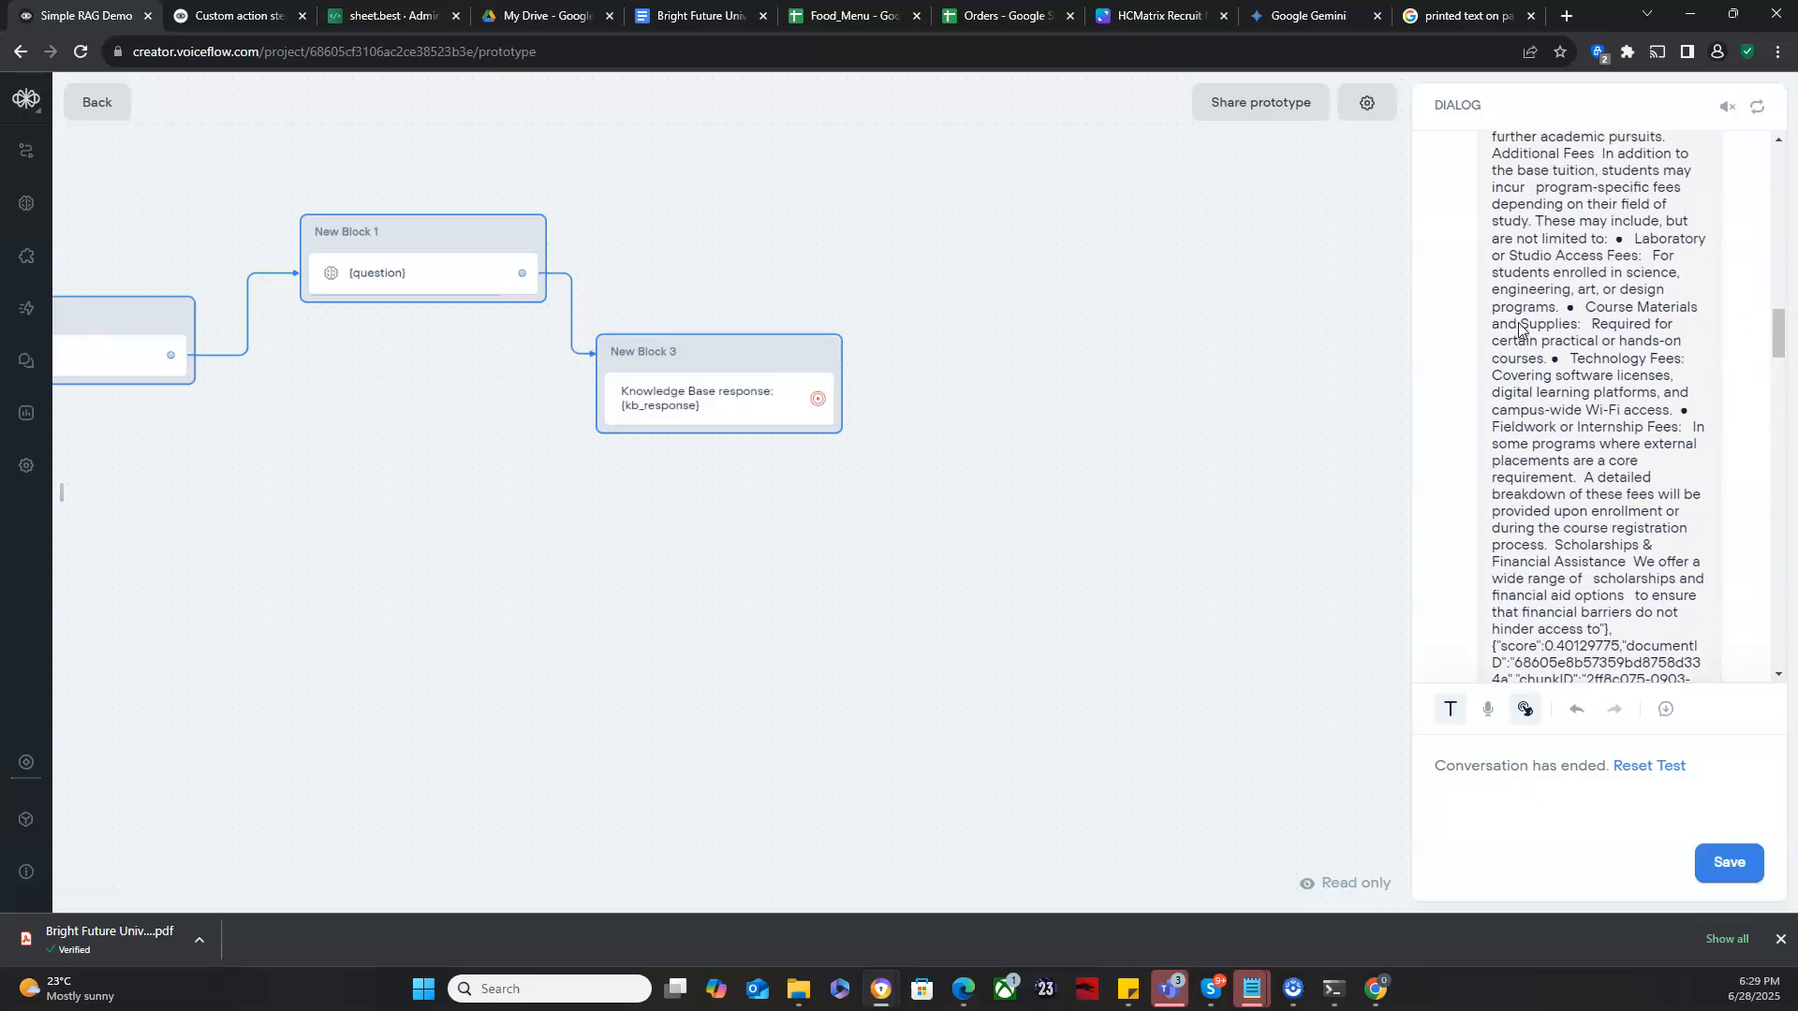
scroll(1519, 328, "up", 10)
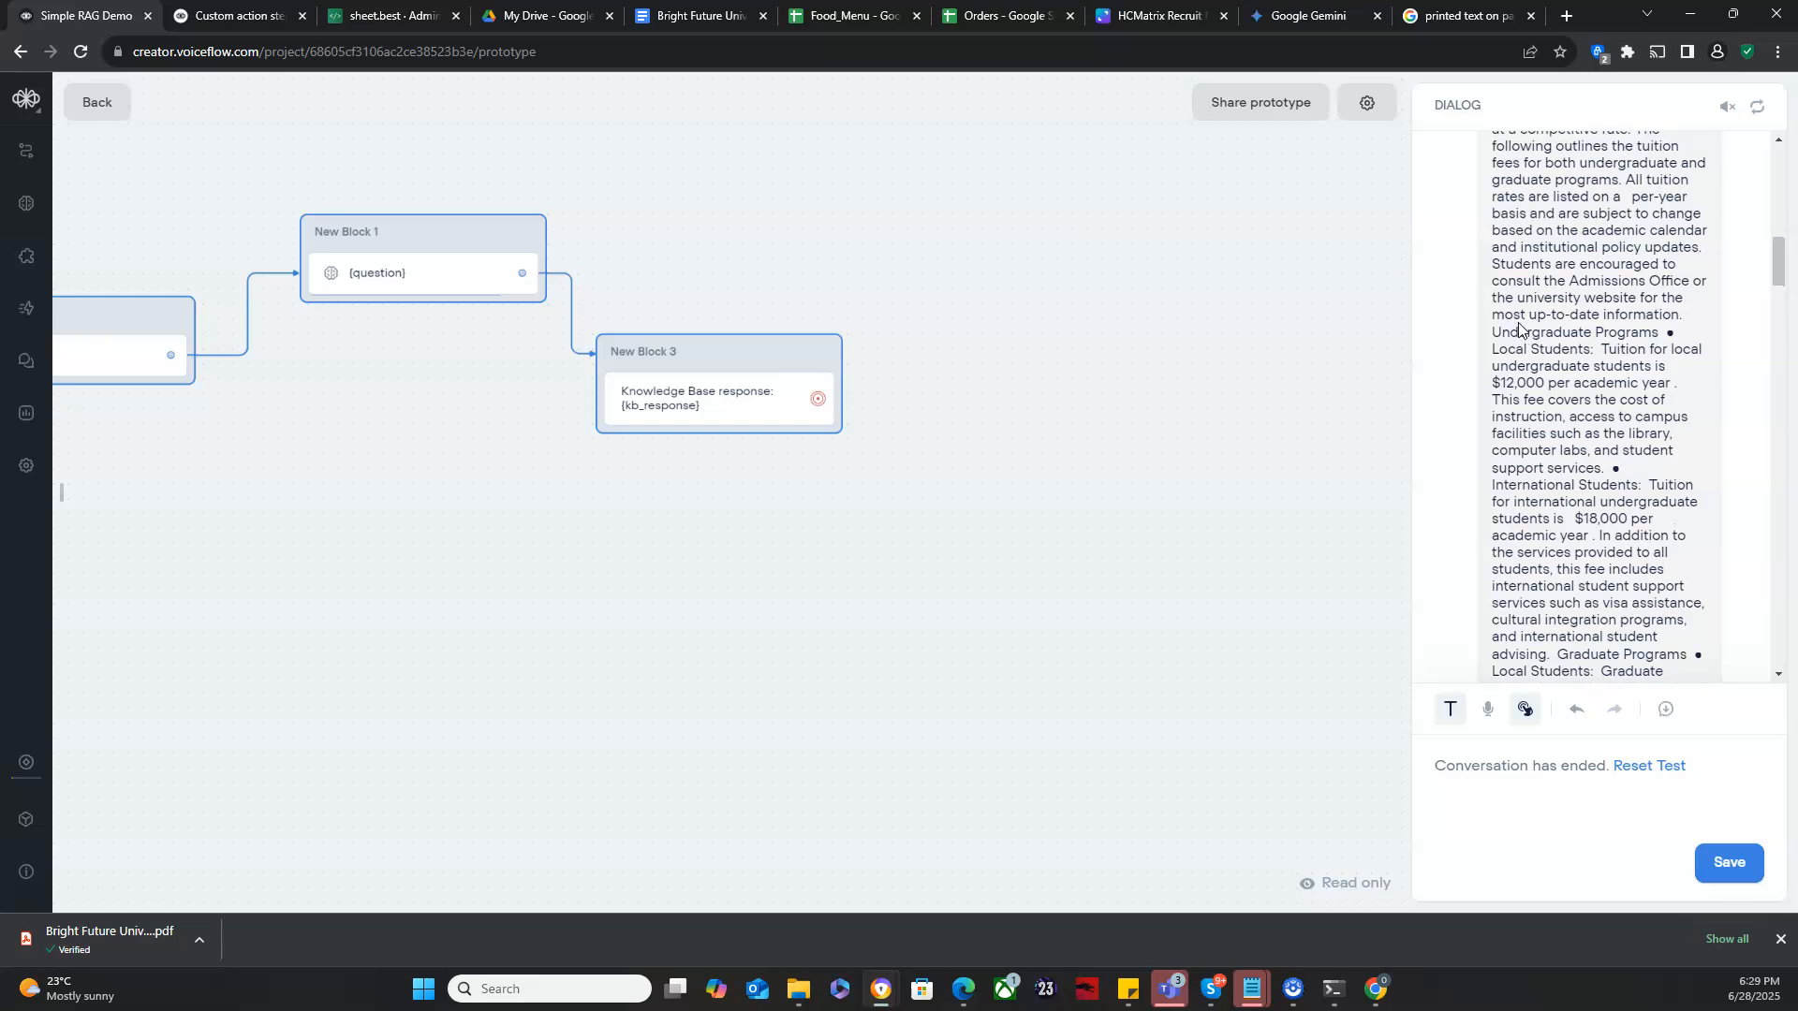
scroll(1519, 328, "up", 8)
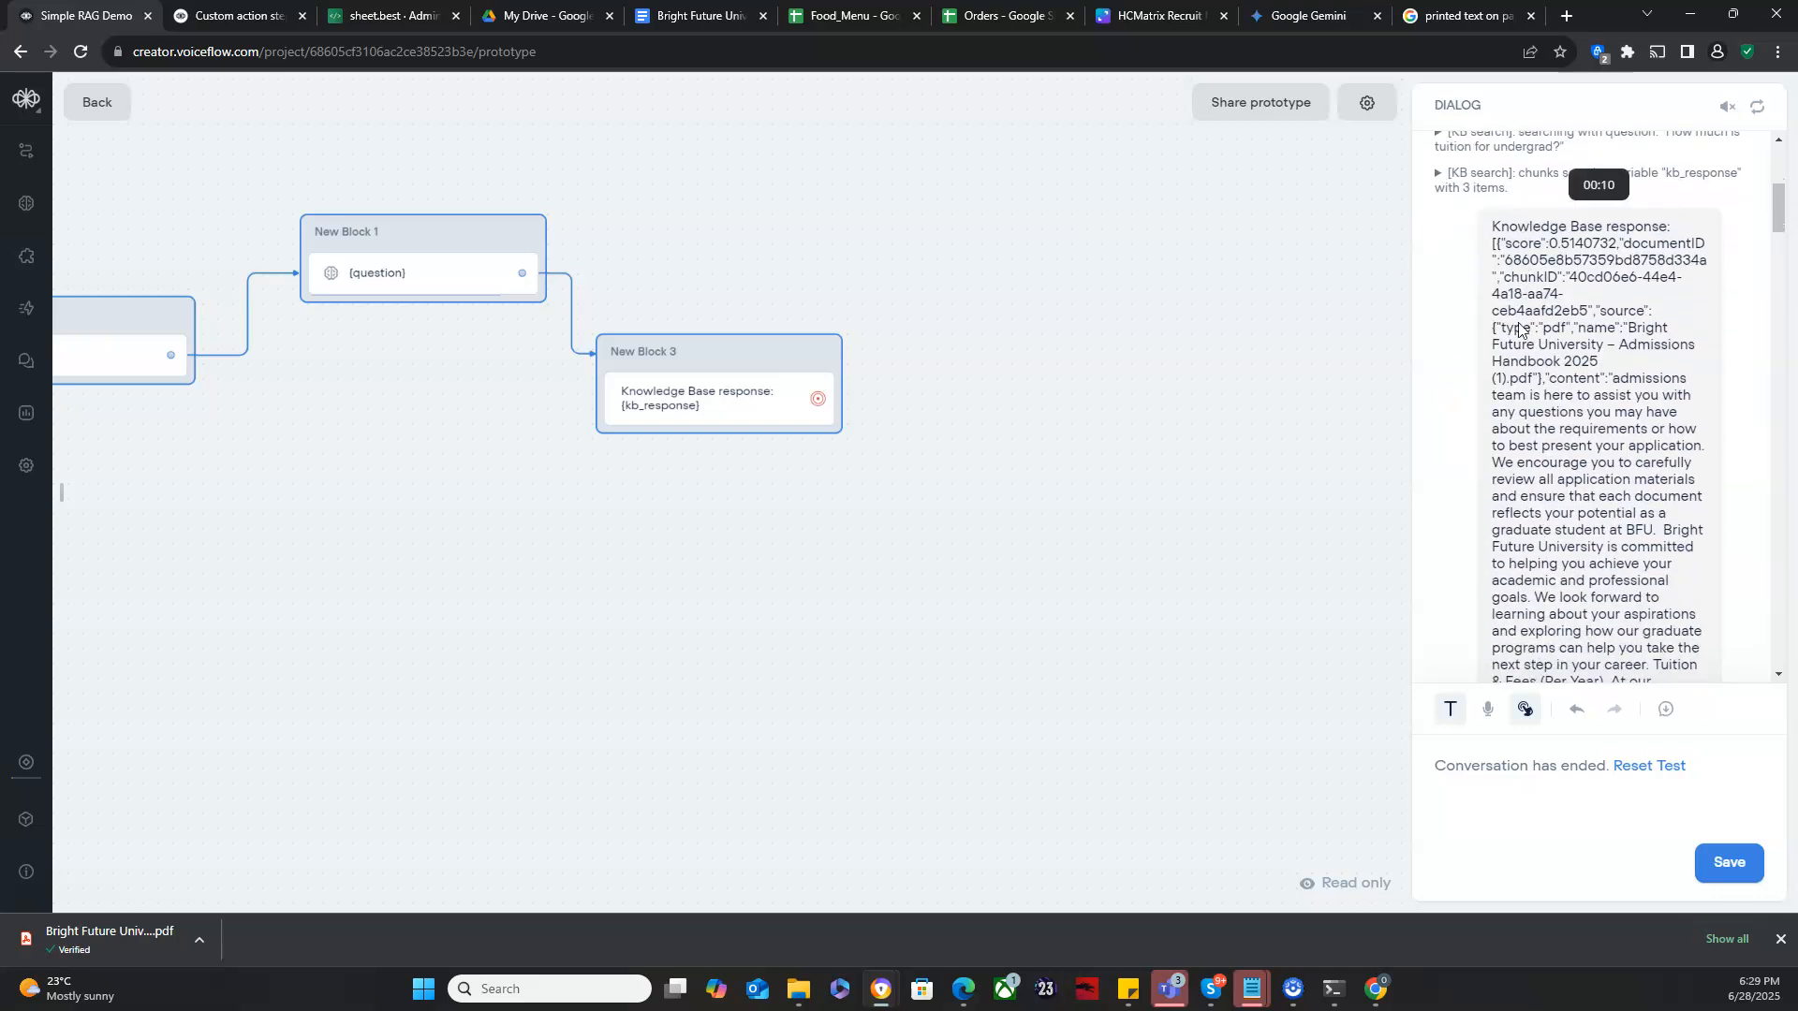
scroll(1519, 329, "down", 1)
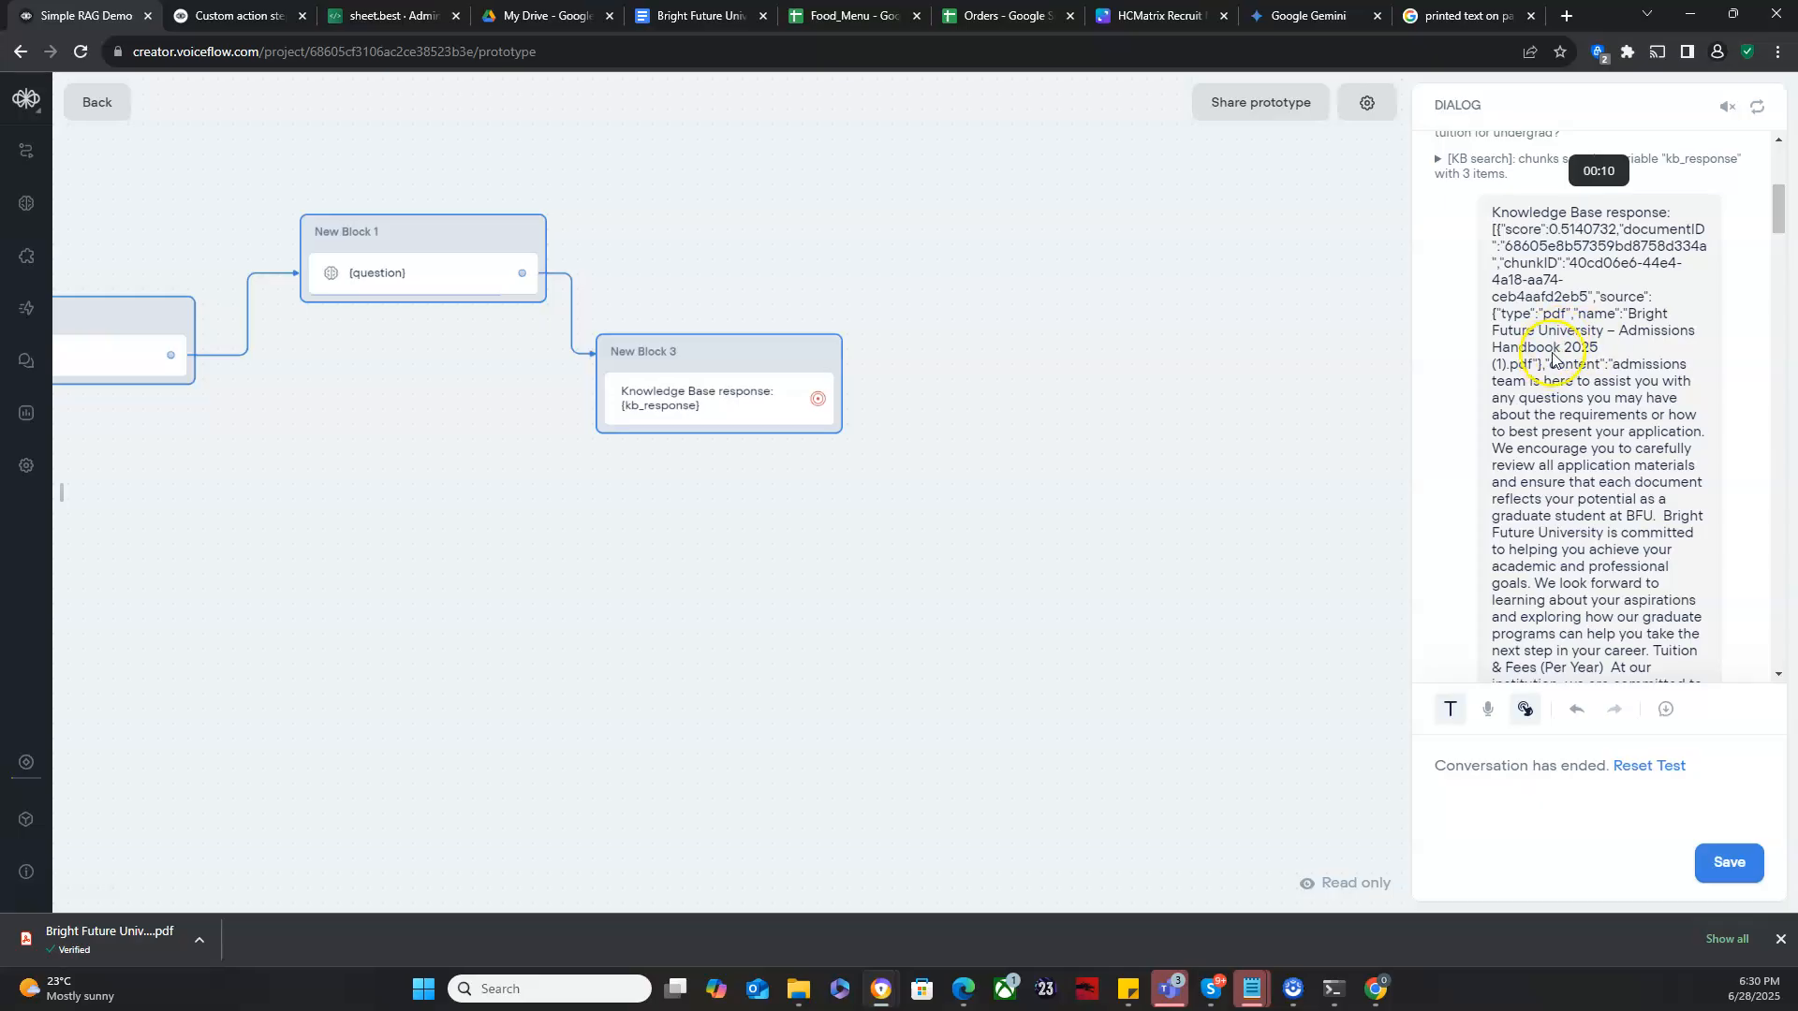
scroll(1592, 409, "down", 1)
scroll(1592, 410, "up", 2)
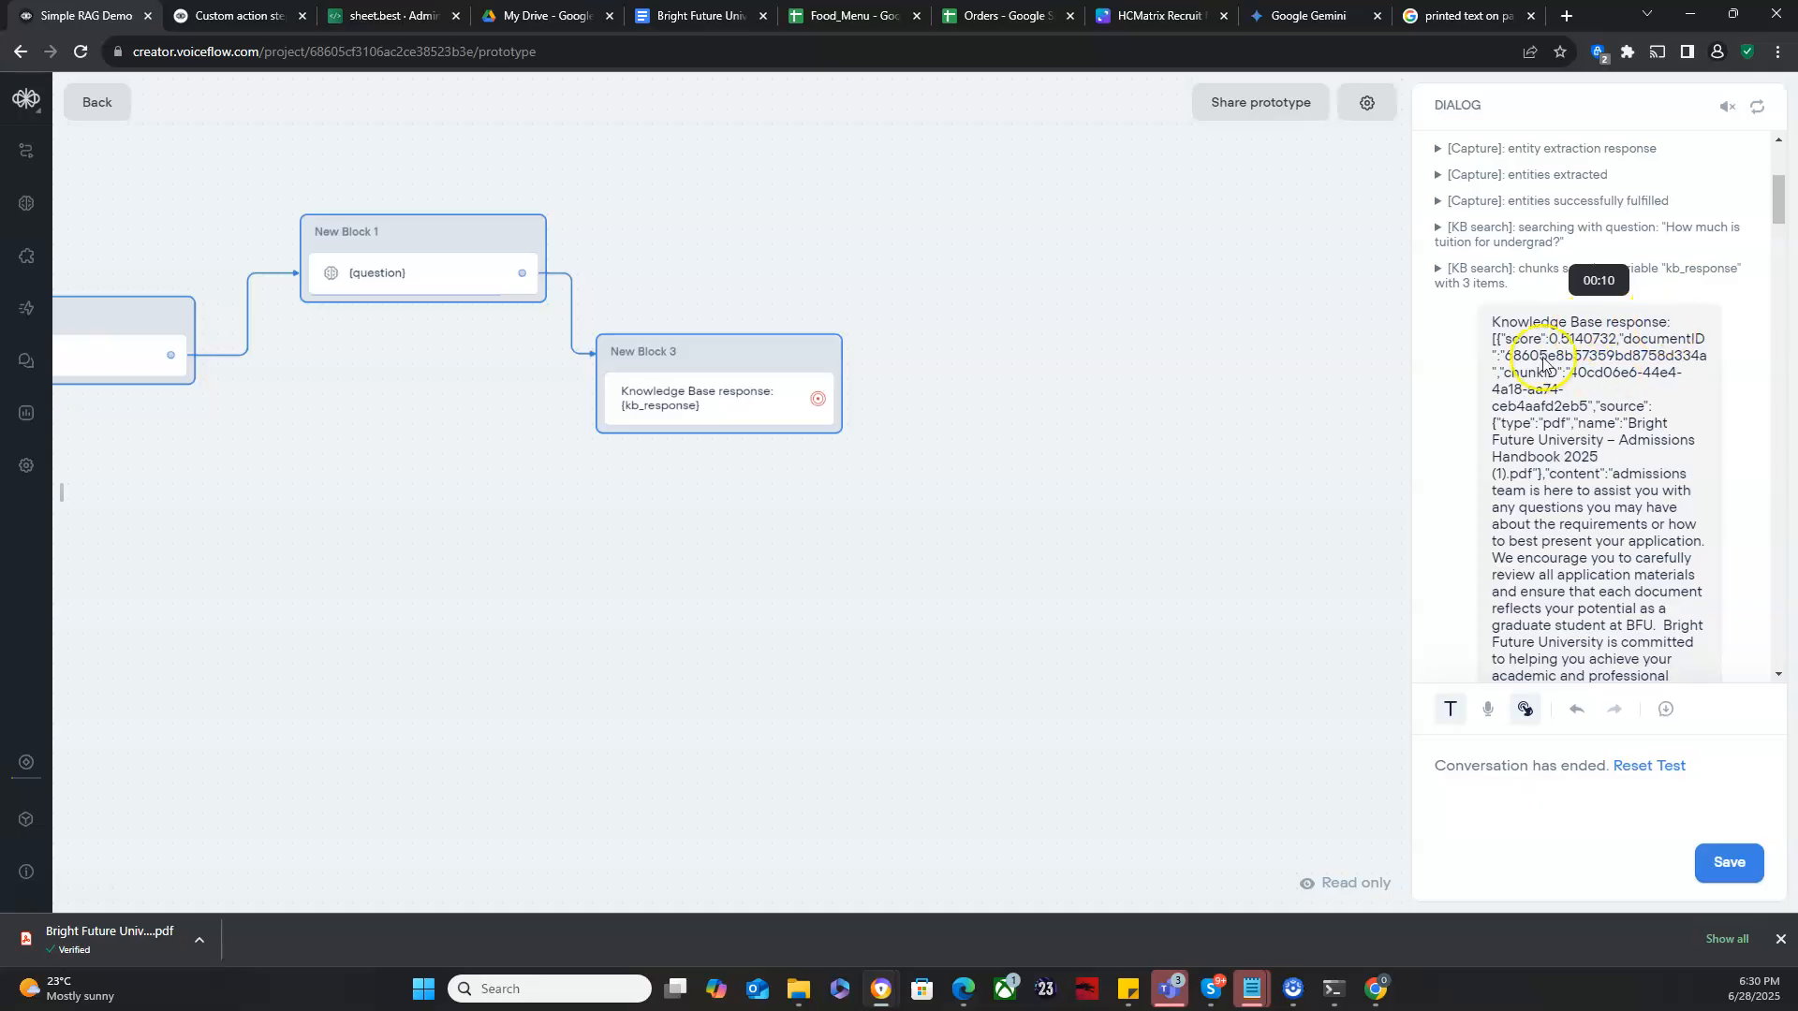
scroll(1634, 614, "down", 4)
scroll(1633, 614, "down", 15)
scroll(1633, 615, "down", 20)
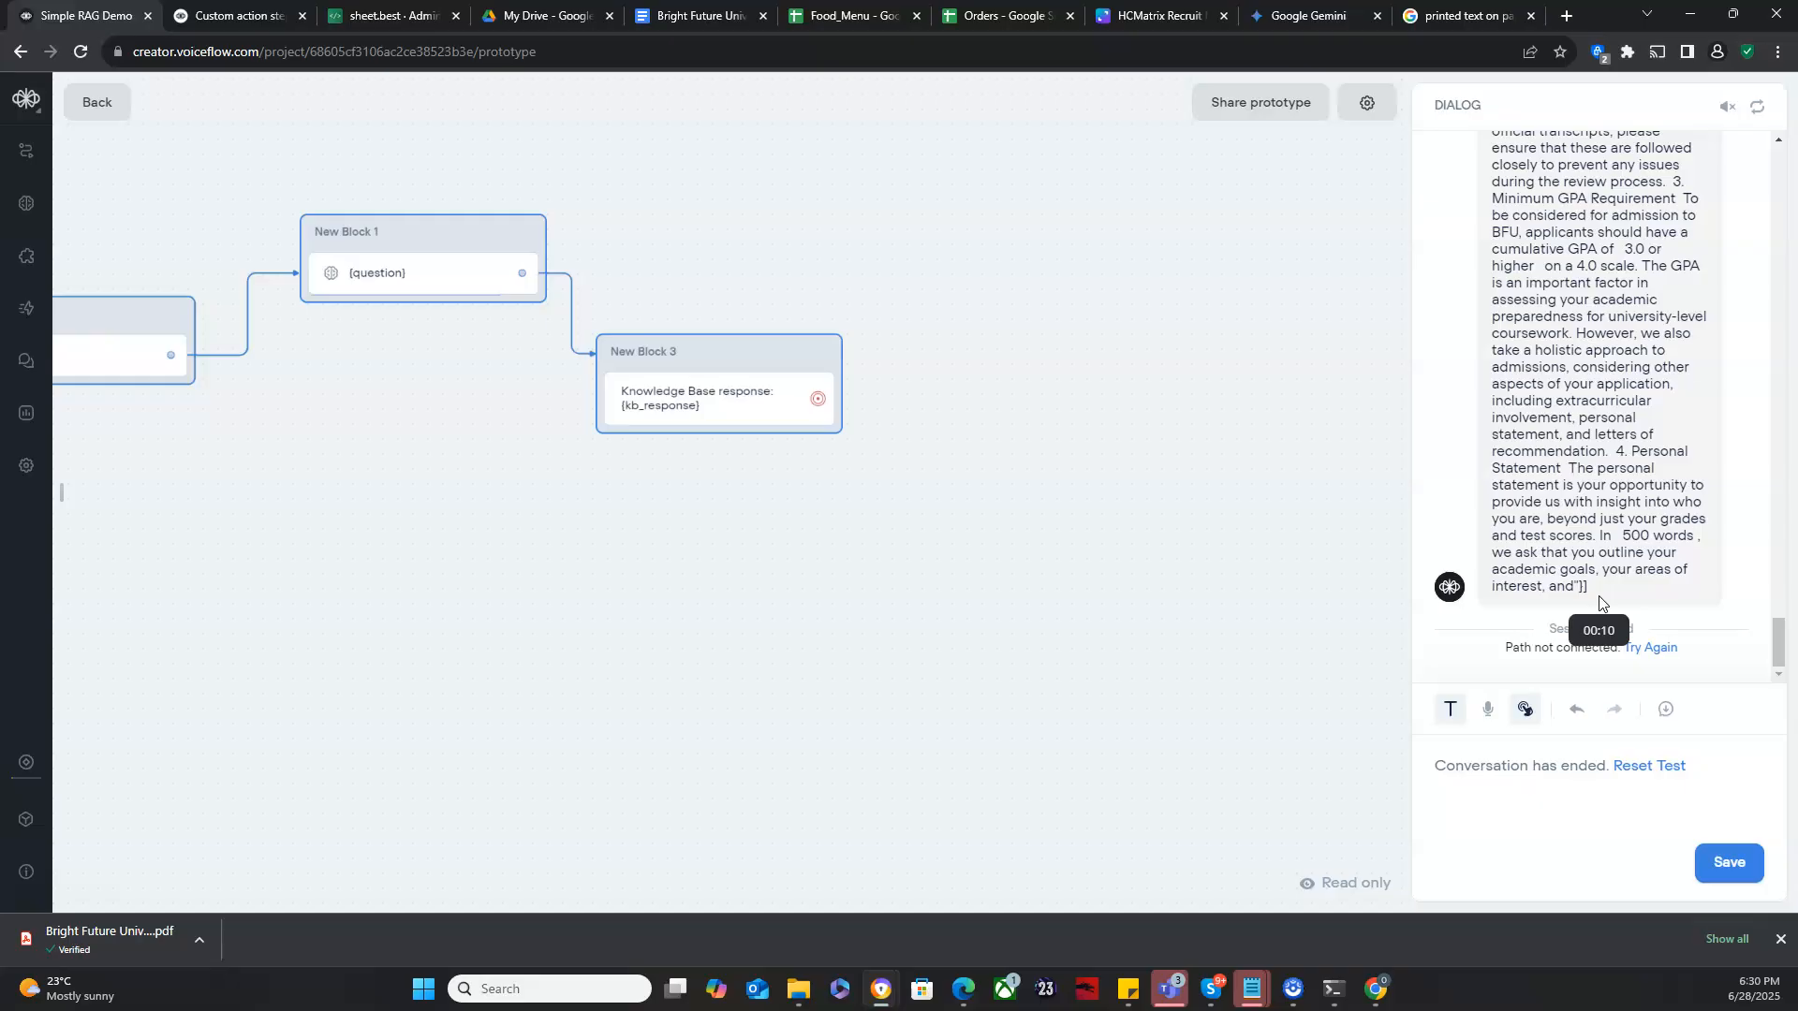
left_click_drag(930, 542, 1282, 578)
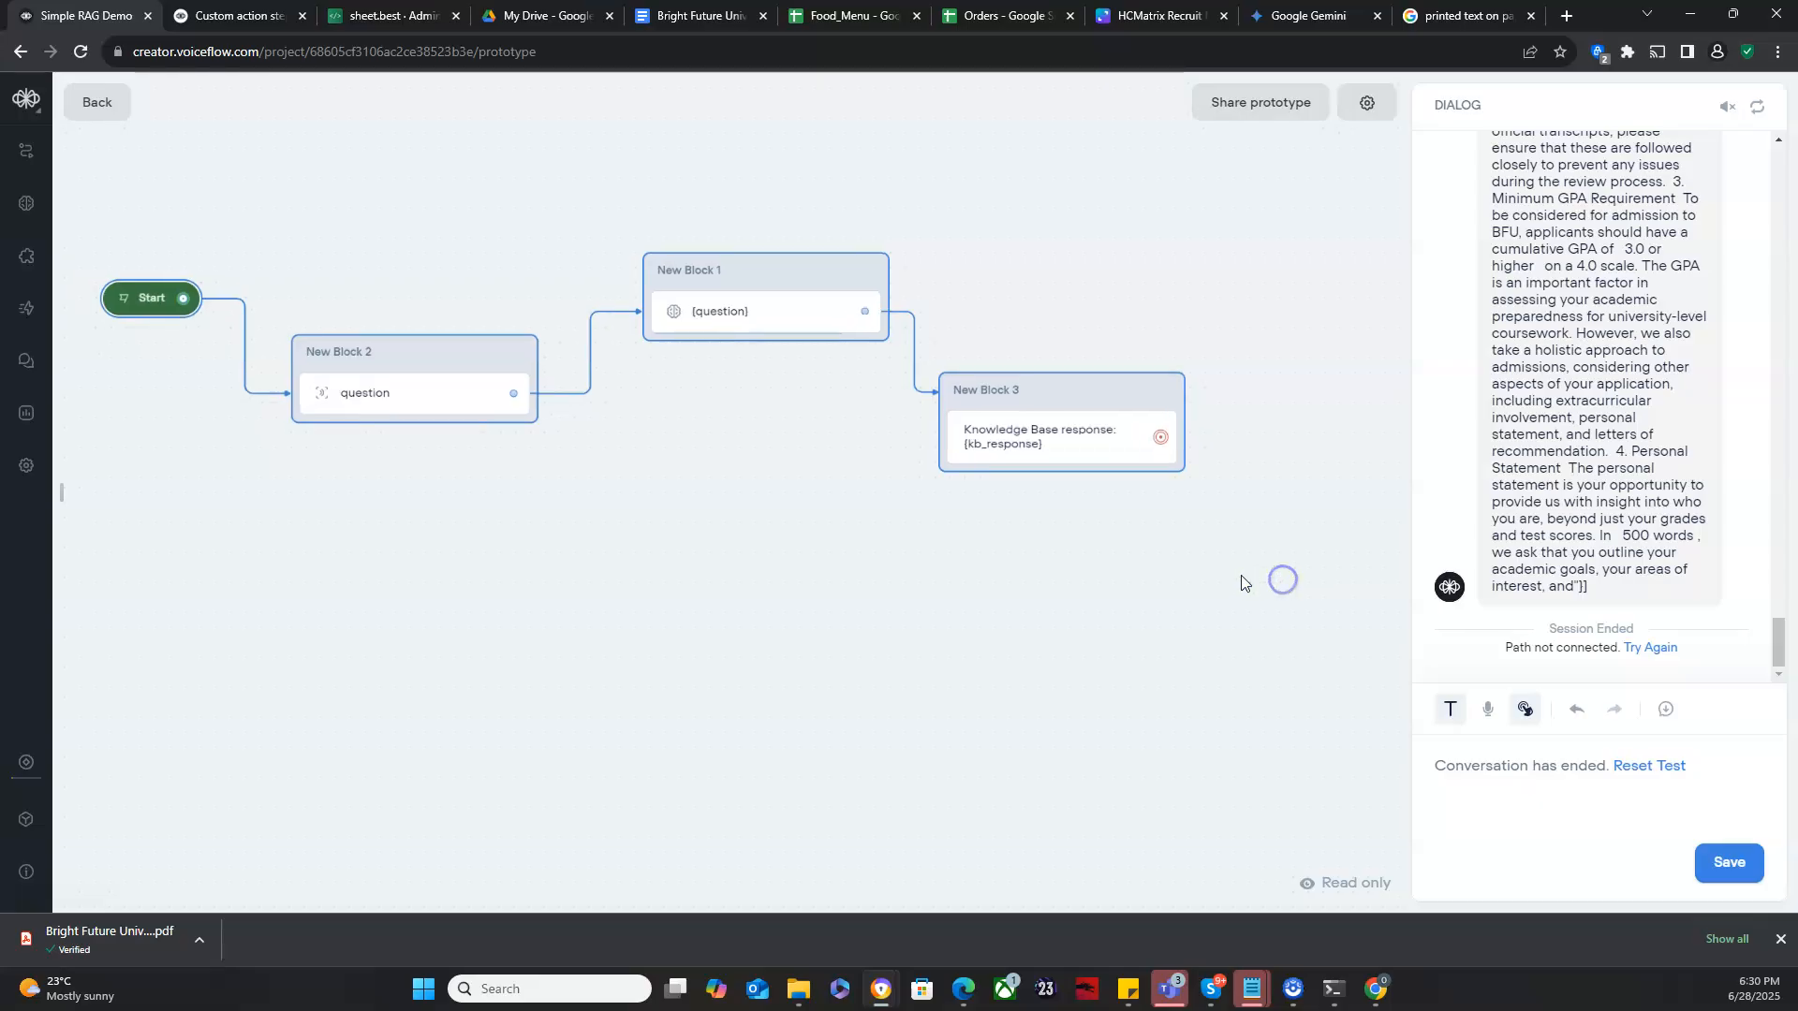